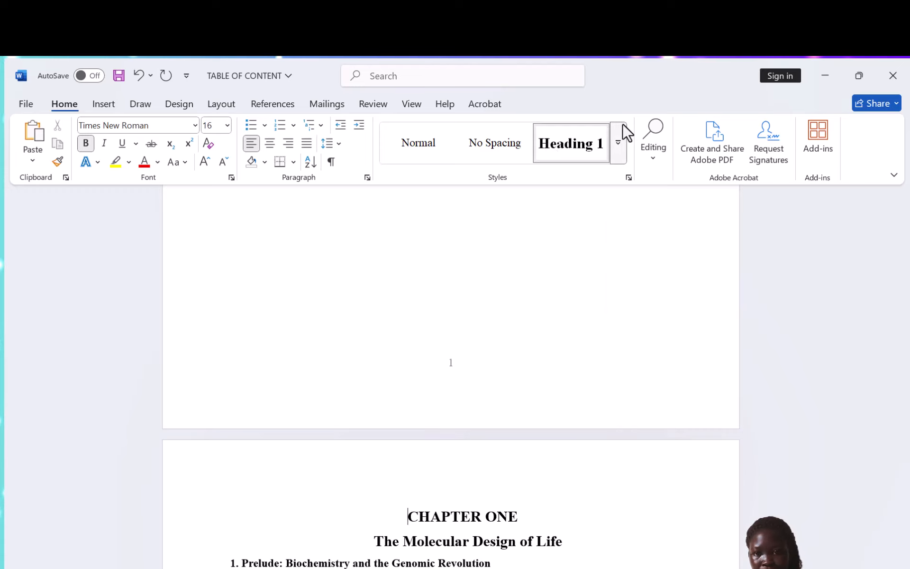
# Step: Apply the Heading 1 style to the "CHAPTER ONE" line
pyautogui.click(621, 152)
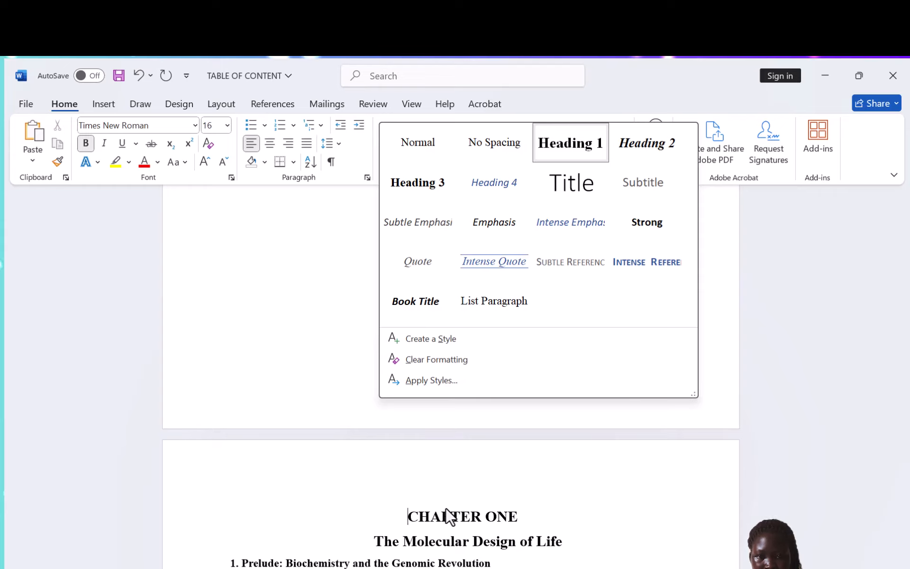
pyautogui.press('Escape')
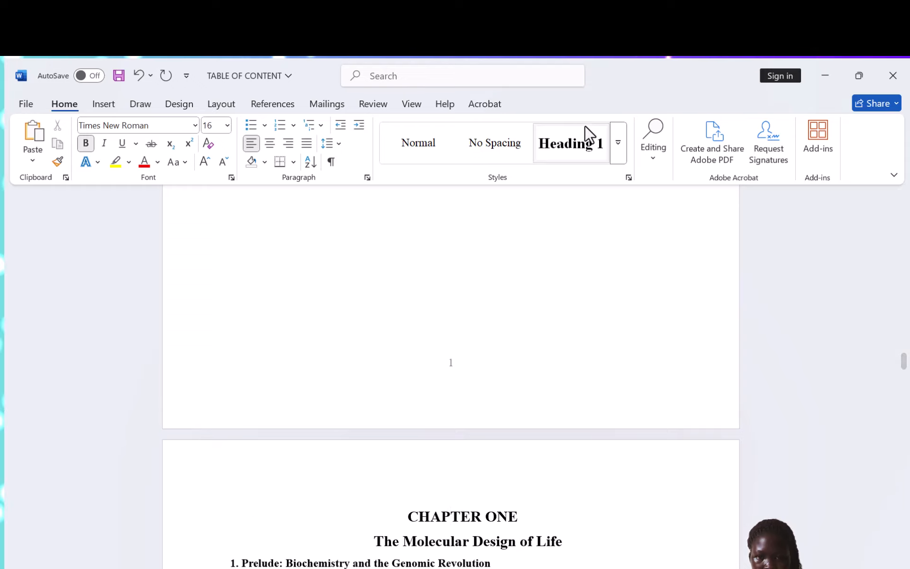
pyautogui.click(591, 147)
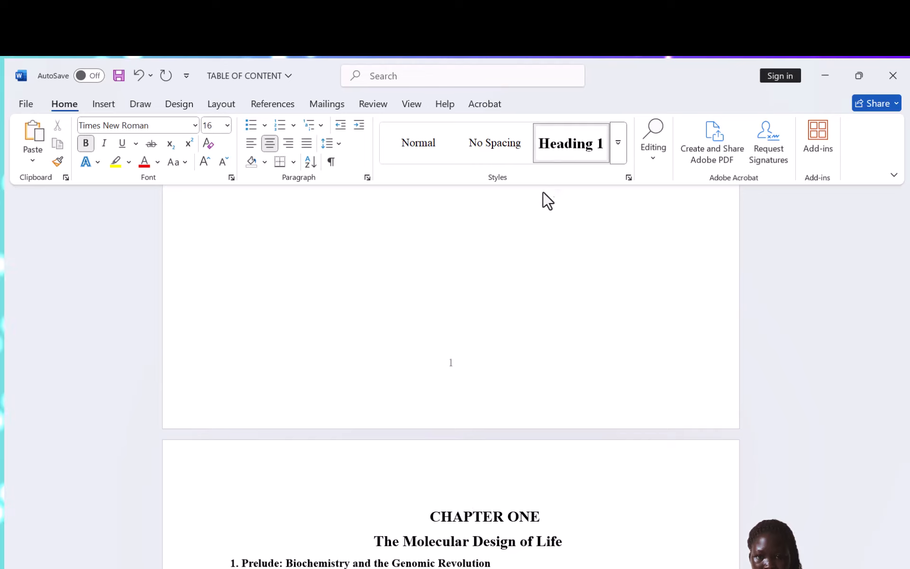
pyautogui.click(618, 141)
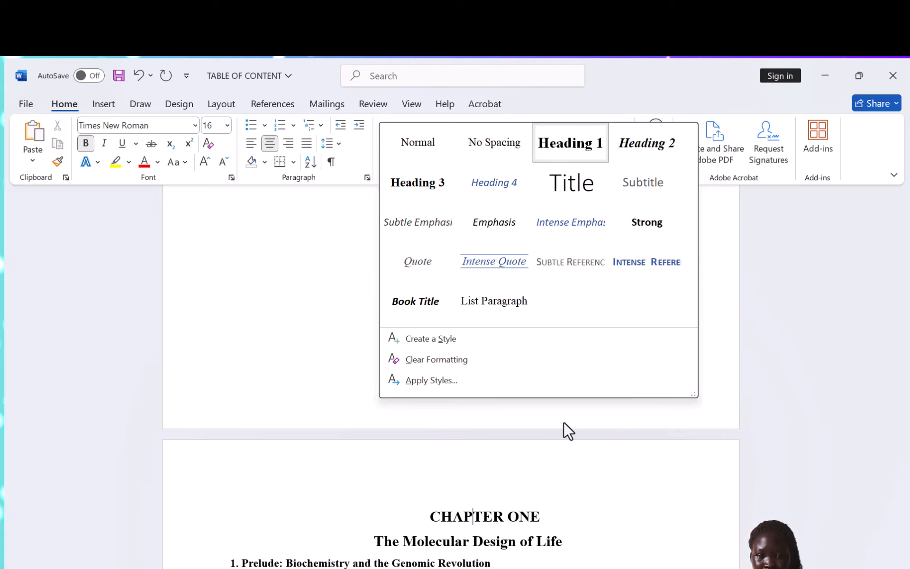
pyautogui.click(602, 155)
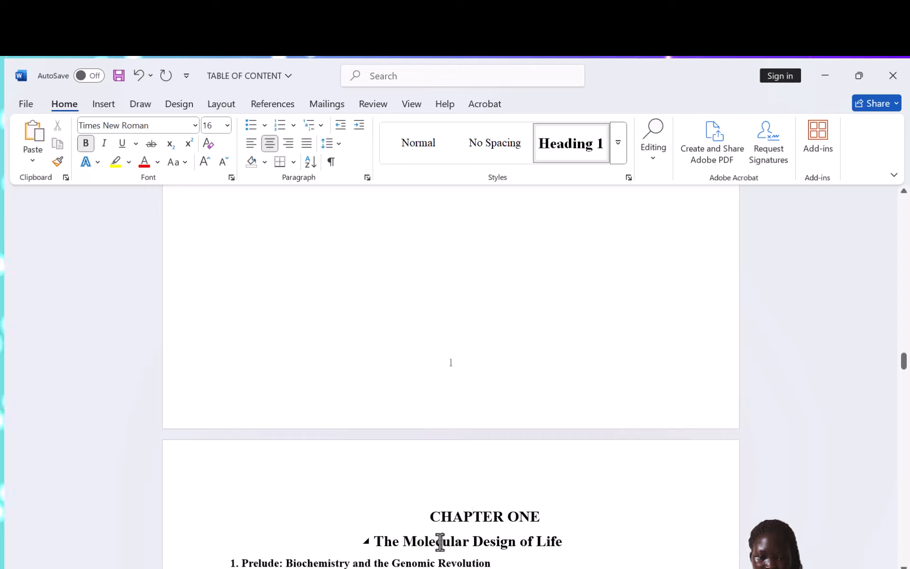
# Step: Apply the Heading 2 style to the chapter title "The Molecular Design of Life"
pyautogui.click(620, 137)
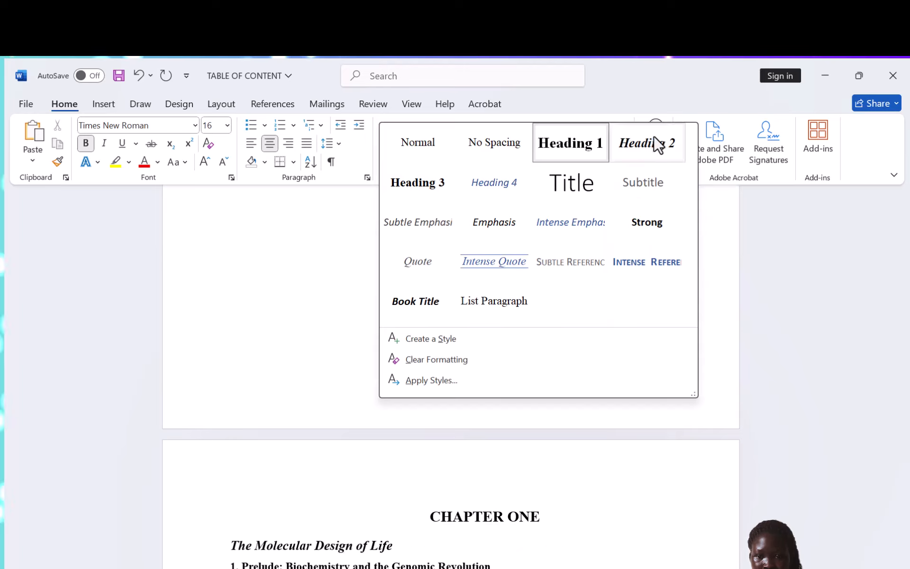
pyautogui.click(654, 138)
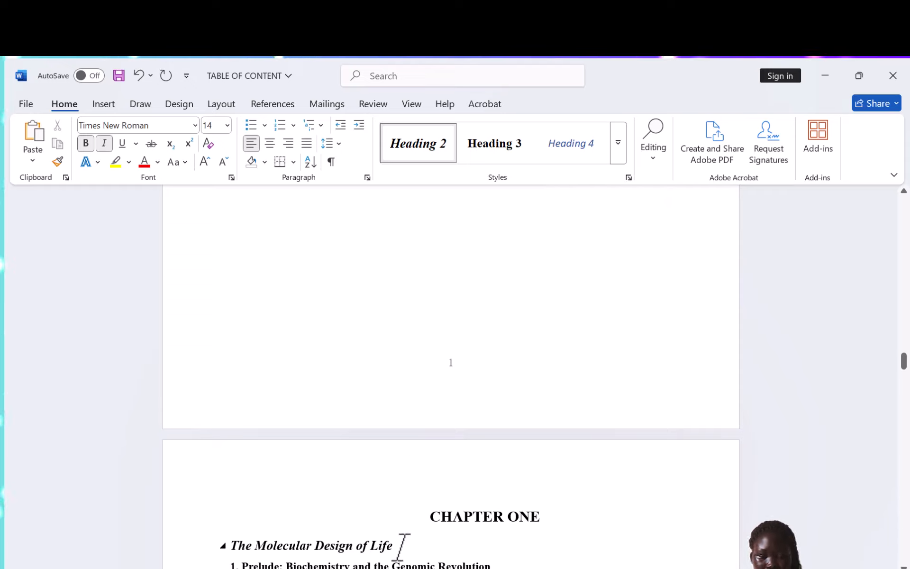
pyautogui.click(444, 138)
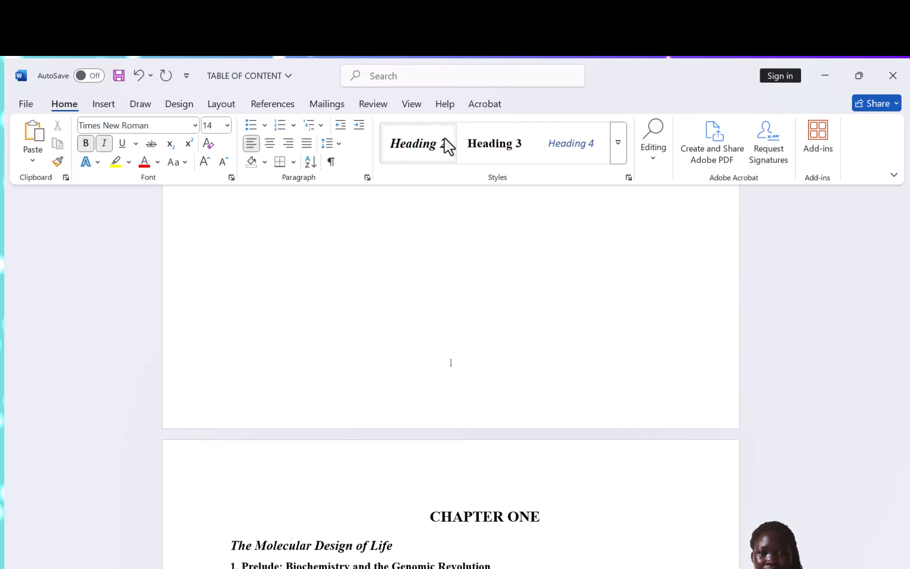
pyautogui.click(441, 140)
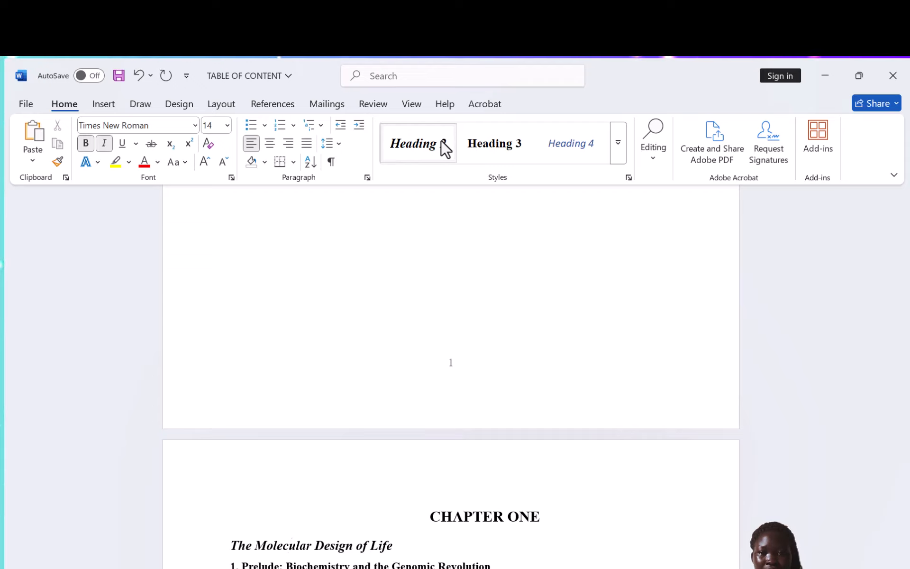
pyautogui.click(441, 141)
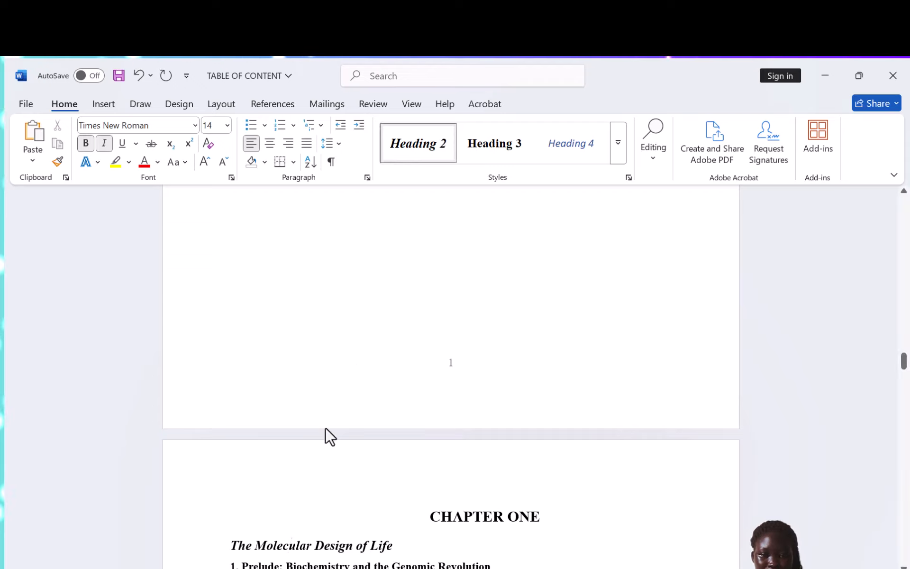
# Step: Apply the Heading 3 style to the line "1. Prelude: Biochemistry and the Genomic Revolution"
pyautogui.click(361, 564)
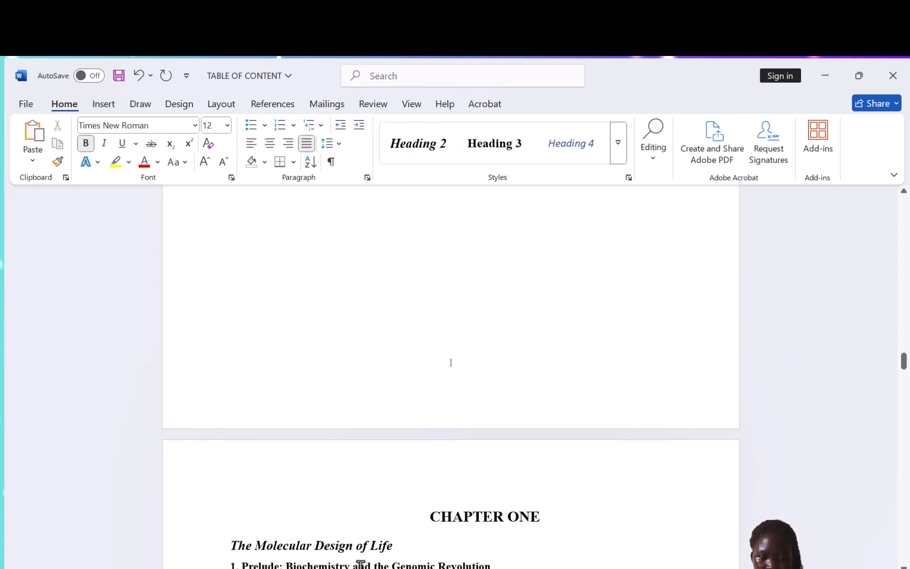
pyautogui.click(491, 145)
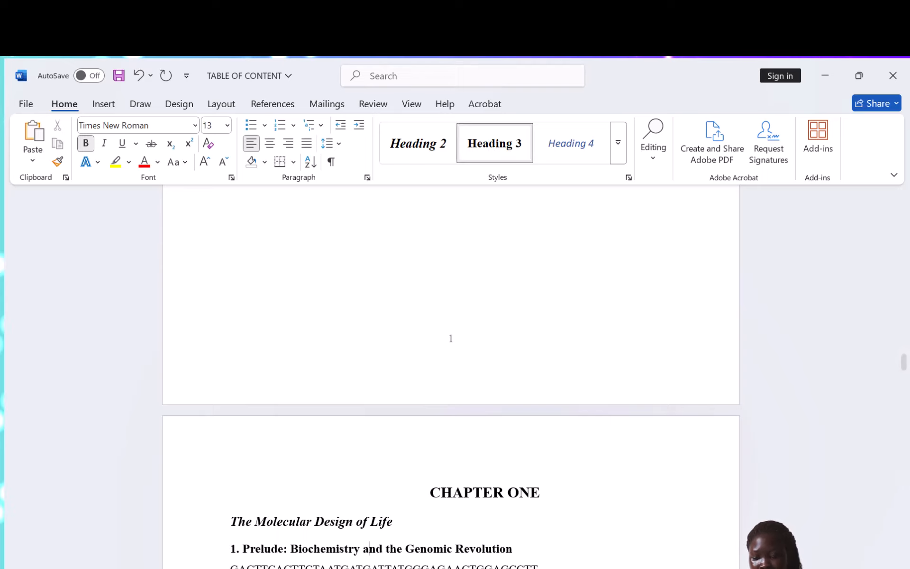
# Step: Review the headings and body text from the start of Chapter One through section 1.1 on DNA form and function
pyautogui.press('Down')
pyautogui.press('Down')
pyautogui.press('Down')
pyautogui.press('Down')
pyautogui.press('Down')
pyautogui.press('Down')
pyautogui.press('Down')
pyautogui.press('Down')
pyautogui.press('Down')
pyautogui.press('Down')
pyautogui.press('Down')
pyautogui.press('Down')
pyautogui.press('Down')
pyautogui.press('Down')
pyautogui.press('Down')
pyautogui.press('Down')
pyautogui.press('Down')
pyautogui.press('Down')
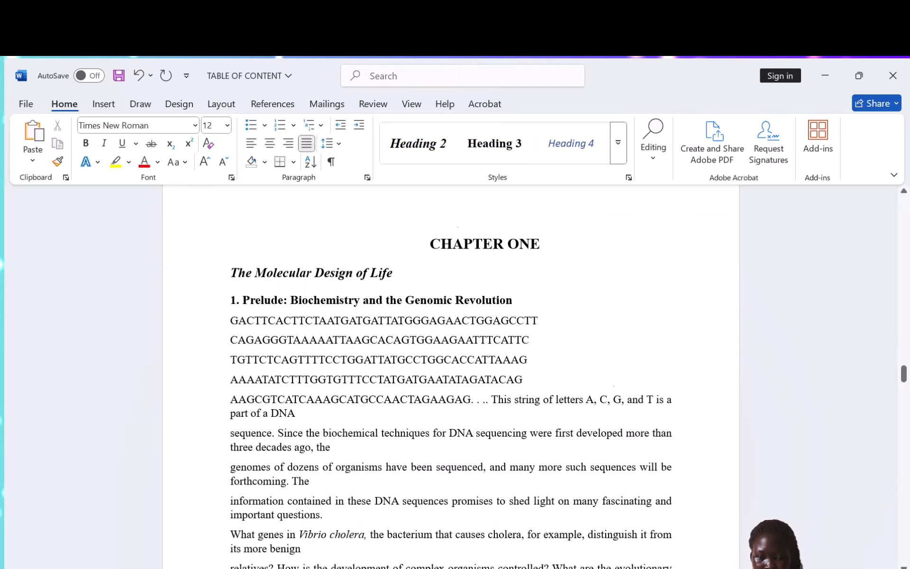
pyautogui.press('Down')
pyautogui.press('Down')
pyautogui.press('Down')
pyautogui.press('Down')
pyautogui.press('Down')
pyautogui.press('Down')
pyautogui.press('Down')
pyautogui.press('Down')
pyautogui.press('Down')
pyautogui.press('Down')
pyautogui.press('Down')
pyautogui.press('Down')
pyautogui.press('Down')
pyautogui.press('Down')
pyautogui.press('Down')
pyautogui.press('Down')
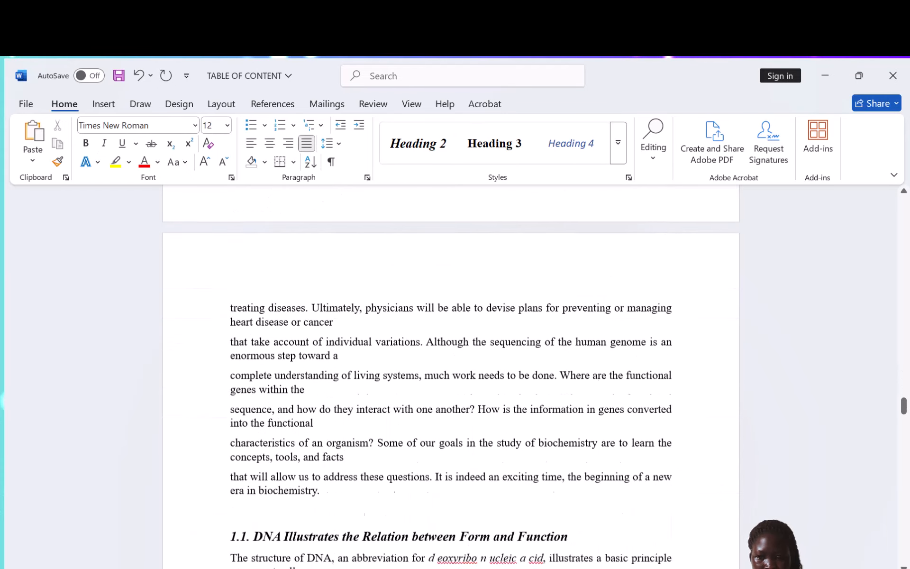
pyautogui.press('Down')
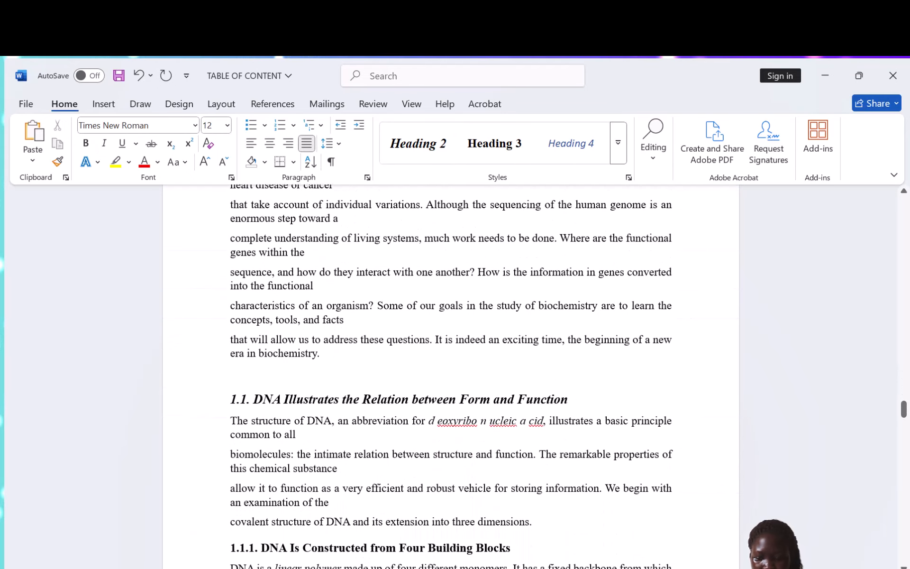
pyautogui.press('Up')
pyautogui.press('Up')
pyautogui.press('Up')
pyautogui.press('Up')
pyautogui.press('Up')
pyautogui.press('Up')
pyautogui.press('Up')
pyautogui.press('Up')
pyautogui.press('Up')
pyautogui.press('Up')
pyautogui.press('Up')
pyautogui.press('Up')
pyautogui.press('Up')
pyautogui.press('Up')
pyautogui.press('Up')
pyautogui.press('Up')
pyautogui.press('Up')
pyautogui.press('Up')
pyautogui.press('Up')
pyautogui.press('Up')
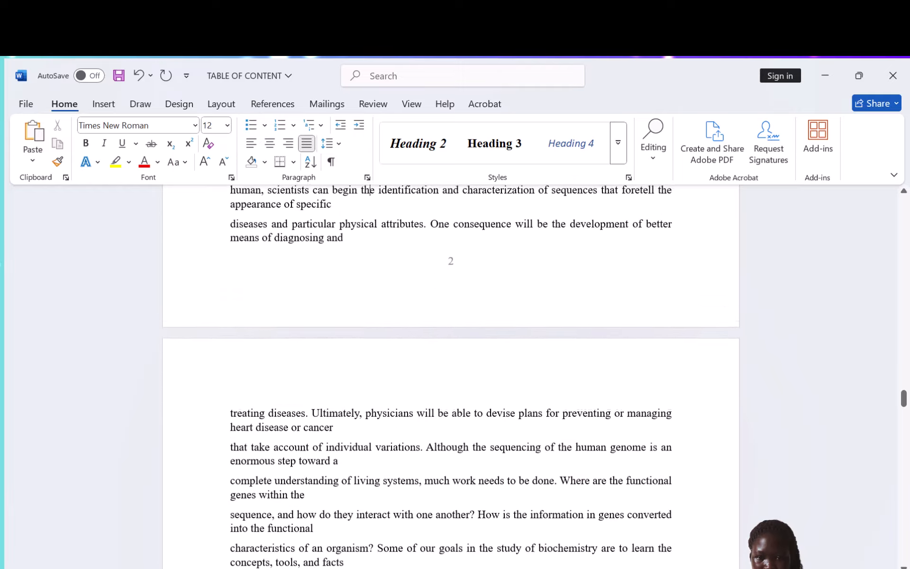
pyautogui.press('Up')
pyautogui.press('Up')
pyautogui.press('Up')
pyautogui.press('Up')
pyautogui.press('Up')
pyautogui.press('Up')
pyautogui.press('Up')
pyautogui.press('Up')
pyautogui.press('Up')
pyautogui.press('Up')
pyautogui.press('Up')
pyautogui.press('Up')
pyautogui.press('Up')
pyautogui.press('Up')
pyautogui.press('Up')
pyautogui.press('Up')
pyautogui.press('Up')
pyautogui.press('Up')
pyautogui.press('Up')
pyautogui.press('Up')
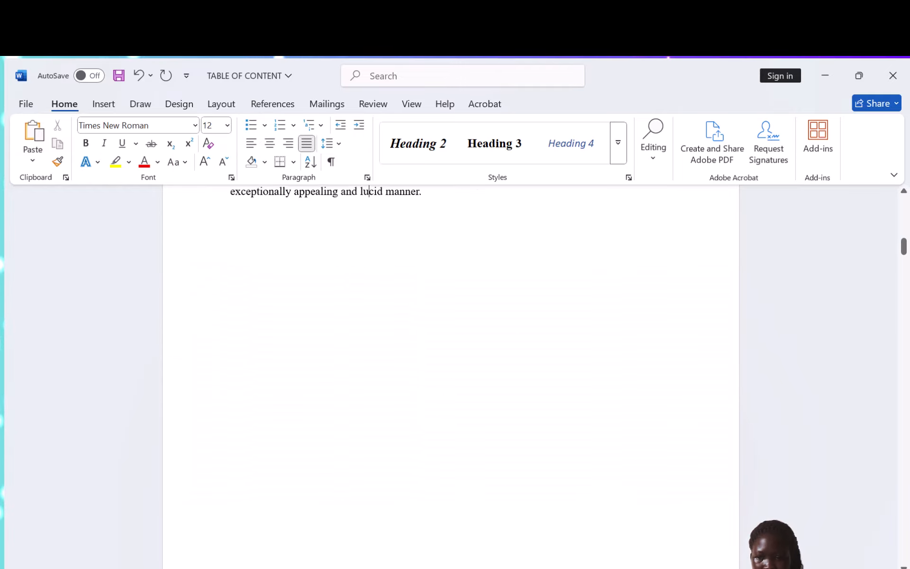
pyautogui.press('Down')
pyautogui.press('Down')
pyautogui.press('Down')
pyautogui.press('Down')
pyautogui.press('Down')
pyautogui.press('Down')
pyautogui.press('Down')
pyautogui.press('Down')
pyautogui.press('Down')
pyautogui.press('Down')
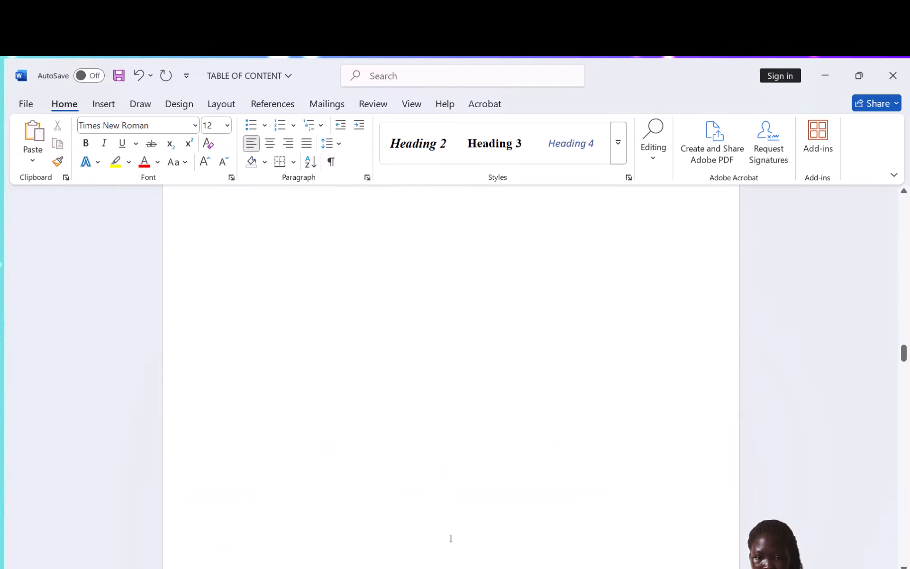
pyautogui.press('Down')
pyautogui.press('Down')
pyautogui.press('Down')
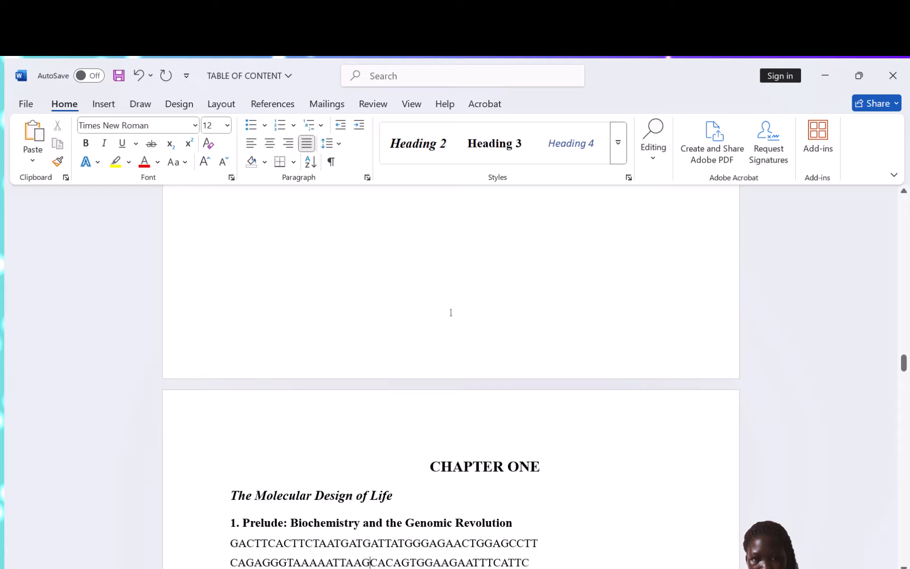
pyautogui.press('Down')
pyautogui.press('Down')
pyautogui.press('Down')
pyautogui.press('Down')
pyautogui.press('Down')
pyautogui.press('Down')
pyautogui.press('Down')
pyautogui.press('Down')
pyautogui.press('Down')
pyautogui.press('Down')
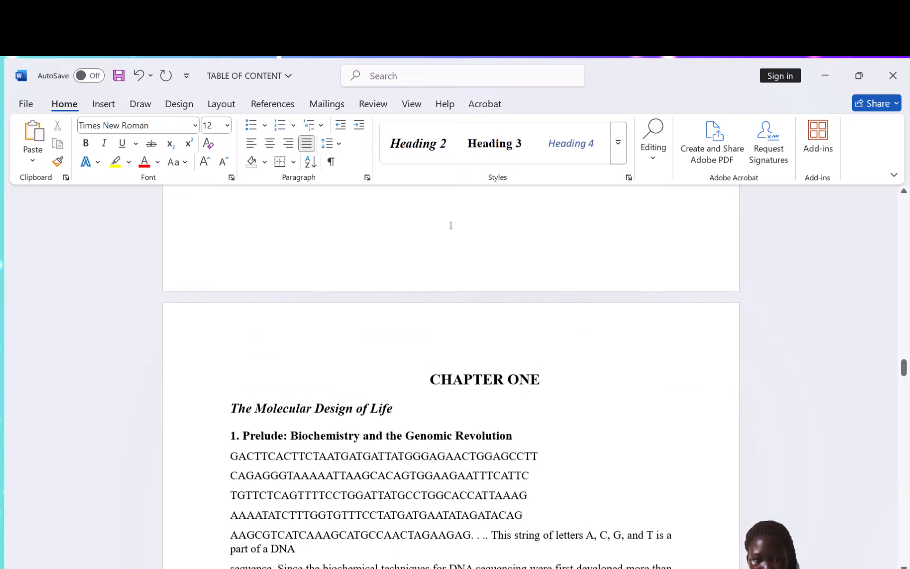
pyautogui.press('Down')
pyautogui.press('Down')
pyautogui.press('Down')
pyautogui.press('Down')
pyautogui.press('Down')
pyautogui.press('Down')
pyautogui.press('Down')
pyautogui.press('Down')
pyautogui.press('Down')
pyautogui.press('Down')
pyautogui.press('Down')
pyautogui.press('Down')
pyautogui.press('Down')
pyautogui.press('Down')
pyautogui.press('Down')
pyautogui.press('Down')
pyautogui.press('Down')
pyautogui.press('Down')
pyautogui.press('Down')
pyautogui.press('Down')
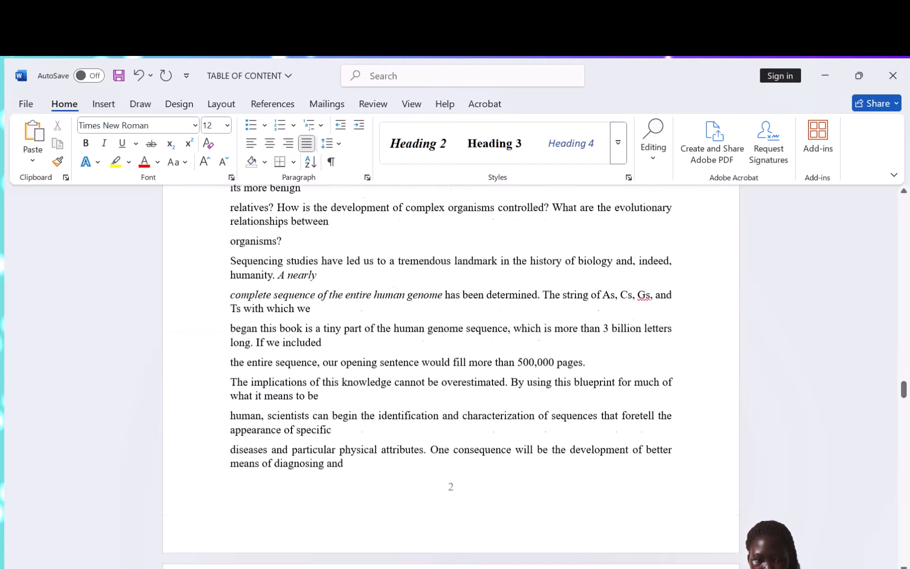
pyautogui.press('Down')
pyautogui.press('Down')
pyautogui.press('Down')
pyautogui.press('Down')
pyautogui.press('Down')
pyautogui.press('Down')
pyautogui.press('Down')
pyautogui.press('Down')
pyautogui.press('Down')
pyautogui.press('Down')
pyautogui.press('Down')
pyautogui.press('Down')
pyautogui.press('Down')
pyautogui.press('Down')
pyautogui.press('Down')
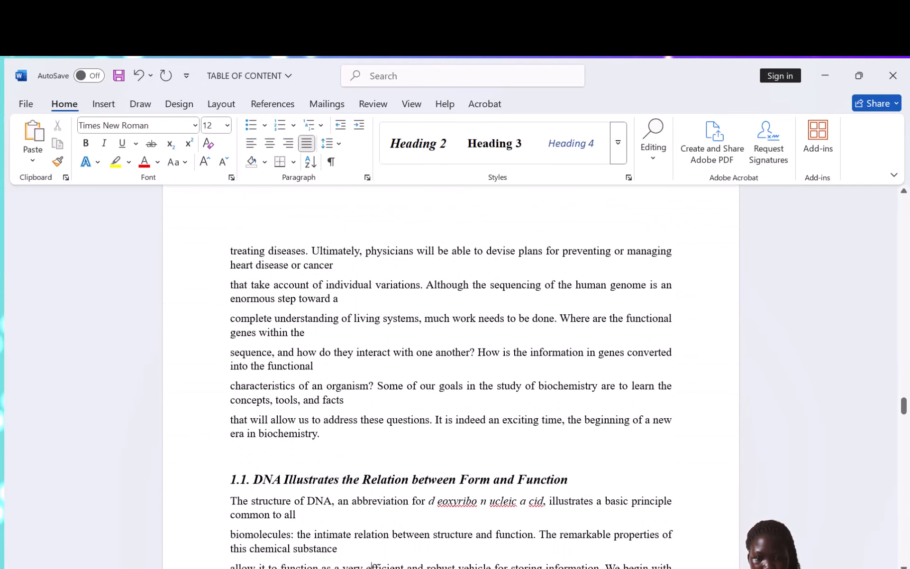
# Step: Examine section 1.1 through heading 1.1.2 to see how its subheadings 1.1.1 and 1.1.2 are nested
pyautogui.press('Down')
pyautogui.press('Down')
pyautogui.press('Down')
pyautogui.press('Down')
pyautogui.press('Down')
pyautogui.press('Down')
pyautogui.press('Down')
pyautogui.press('Down')
pyautogui.press('Down')
pyautogui.press('Down')
pyautogui.press('Down')
pyautogui.press('Down')
pyautogui.press('Down')
pyautogui.press('Down')
pyautogui.press('Down')
pyautogui.press('Down')
pyautogui.press('Down')
pyautogui.press('Down')
pyautogui.press('Down')
pyautogui.press('Down')
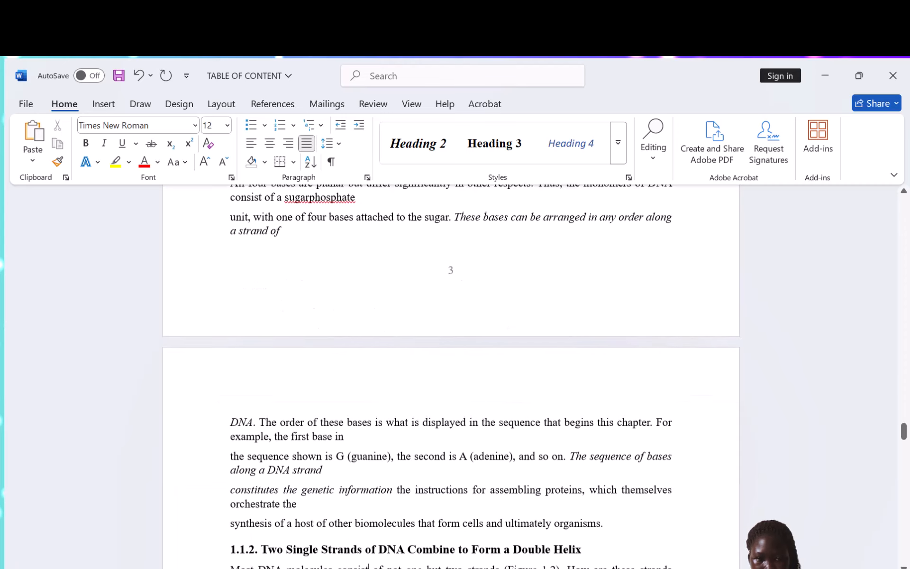
pyautogui.press('Up')
pyautogui.press('Up')
pyautogui.press('Up')
pyautogui.press('Up')
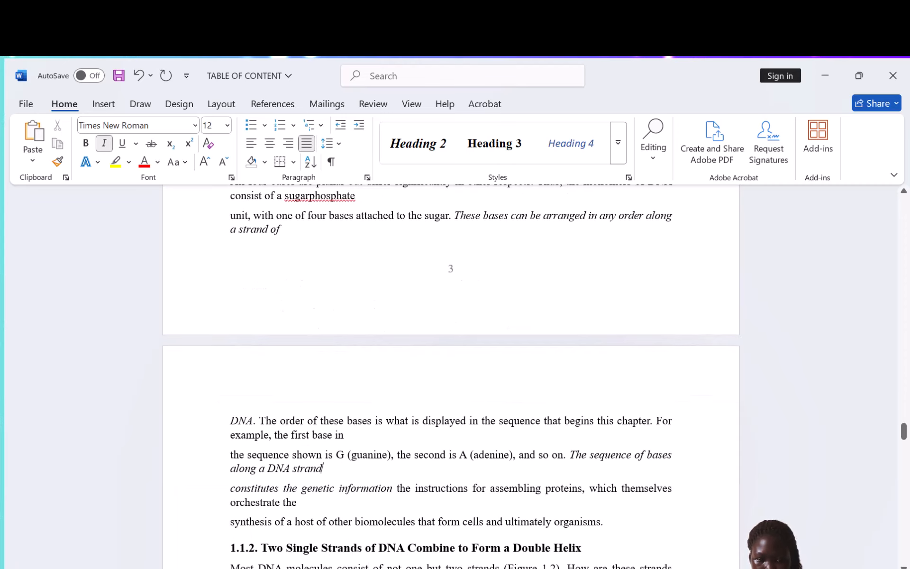
pyautogui.press('Up')
pyautogui.press('Up')
pyautogui.press('Up')
pyautogui.press('Up')
pyautogui.press('Up')
pyautogui.press('Up')
pyautogui.press('Up')
pyautogui.press('Up')
pyautogui.press('Up')
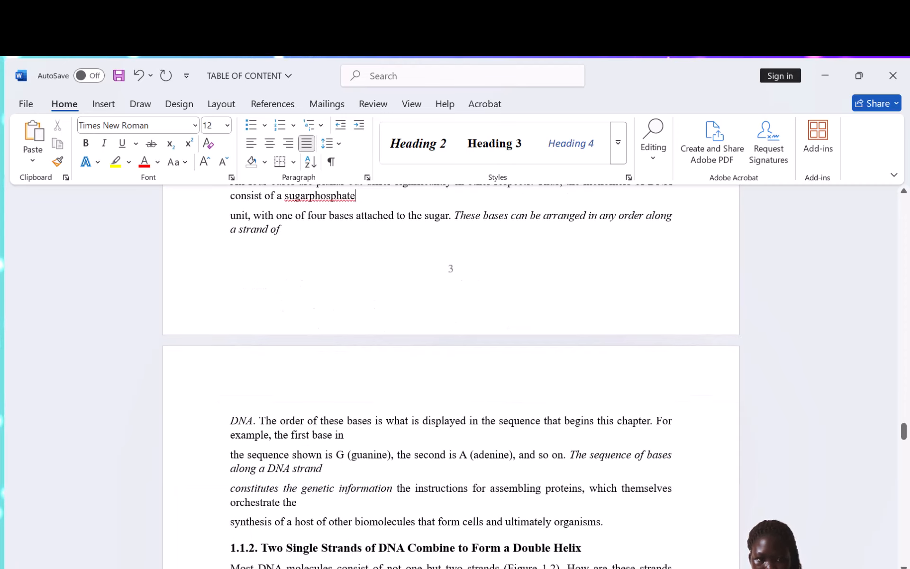
pyautogui.press('Up')
pyautogui.press('Up')
pyautogui.press('Up')
pyautogui.press('Up')
pyautogui.press('Up')
pyautogui.press('Up')
pyautogui.press('Up')
pyautogui.press('Up')
pyautogui.press('Up')
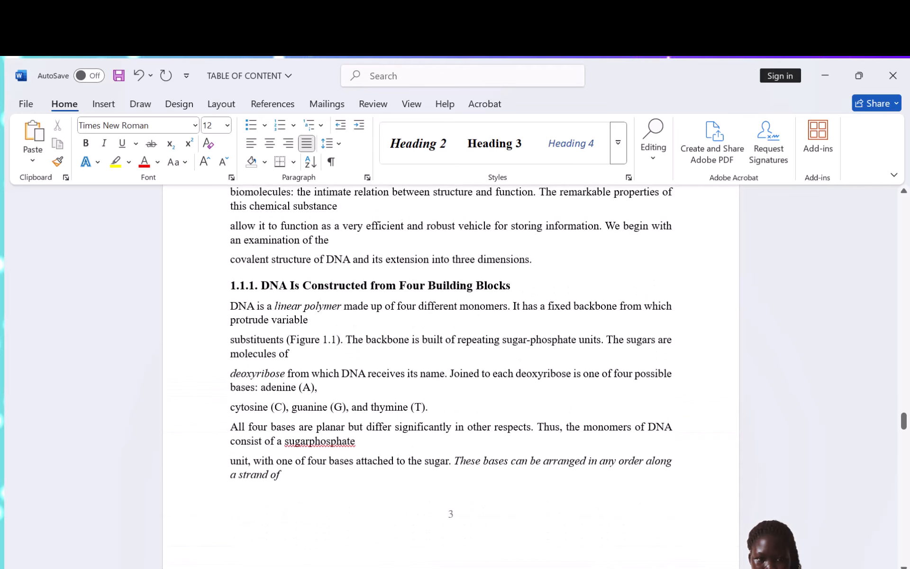
pyautogui.press('Up')
pyautogui.press('Up')
pyautogui.press('Up')
pyautogui.press('Up')
pyautogui.press('Up')
pyautogui.press('Up')
pyautogui.press('Up')
pyautogui.press('Up')
pyautogui.press('Up')
pyautogui.press('Up')
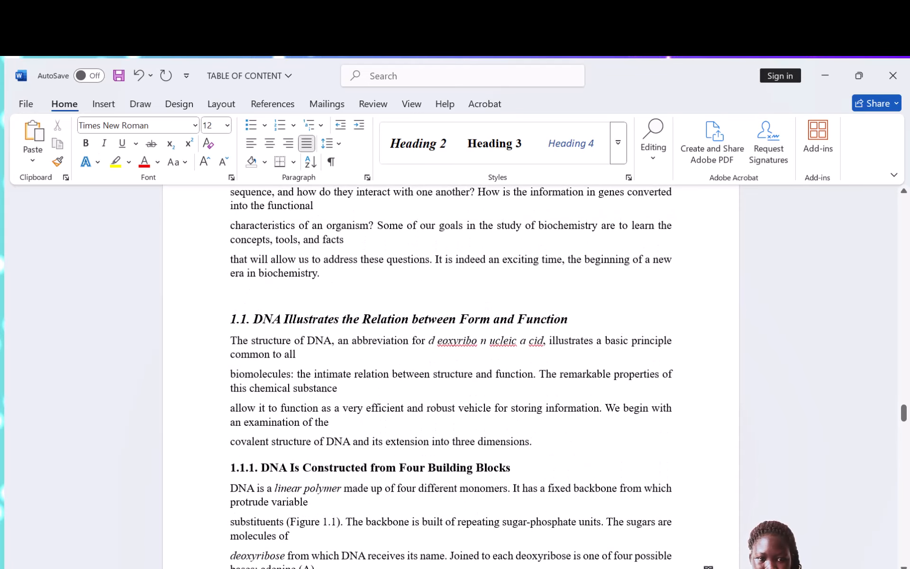
# Step: Preview heading styles on the section 1.1 title and review the heading levels at the start of Chapter One
pyautogui.click(402, 322)
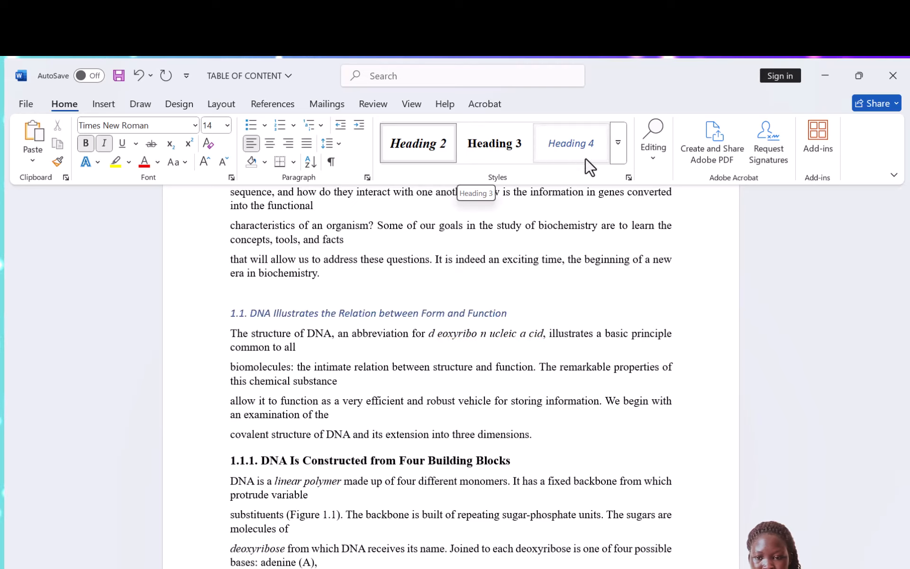
pyautogui.press('Up')
pyautogui.scroll(10, 756, 358)
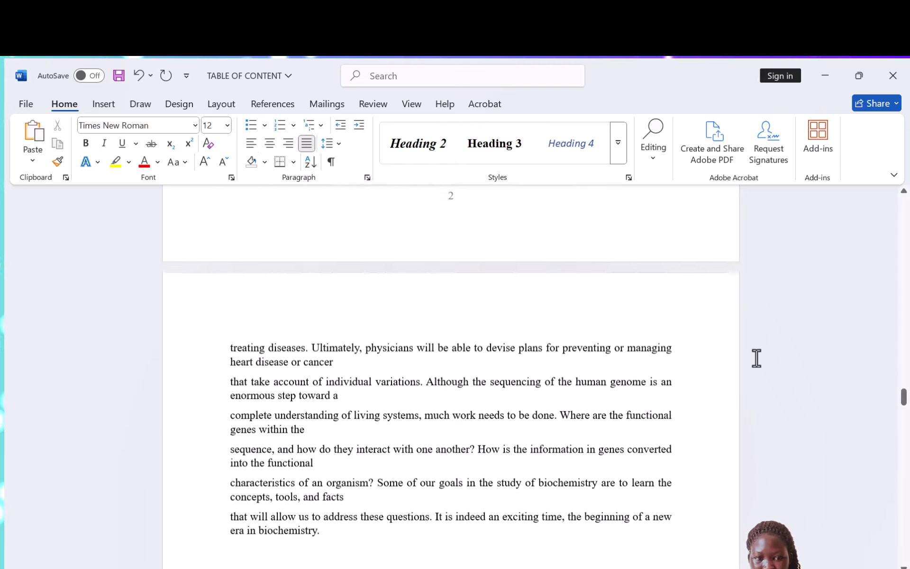
pyautogui.press('Up')
pyautogui.press('Up')
pyautogui.press('Up')
pyautogui.press('Up')
pyautogui.press('Up')
pyautogui.press('Up')
pyautogui.press('Up')
pyautogui.press('Up')
pyautogui.press('Up')
pyautogui.press('Up')
pyautogui.press('Up')
pyautogui.press('Up')
pyautogui.press('Up')
pyautogui.press('Up')
pyautogui.press('Up')
pyautogui.press('Up')
pyautogui.press('Up')
pyautogui.press('Up')
pyautogui.press('Up')
pyautogui.press('Up')
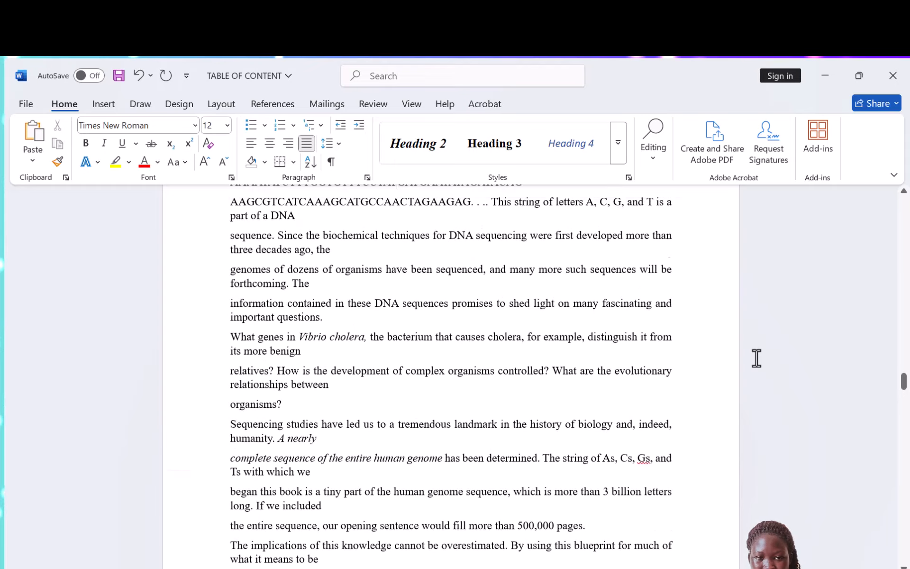
pyautogui.press('Down')
pyautogui.press('Down')
pyautogui.press('Down')
pyautogui.press('Down')
pyautogui.press('Down')
pyautogui.press('Down')
pyautogui.press('Down')
pyautogui.press('Down')
pyautogui.press('Down')
pyautogui.press('Down')
pyautogui.press('Down')
pyautogui.press('Down')
pyautogui.press('Down')
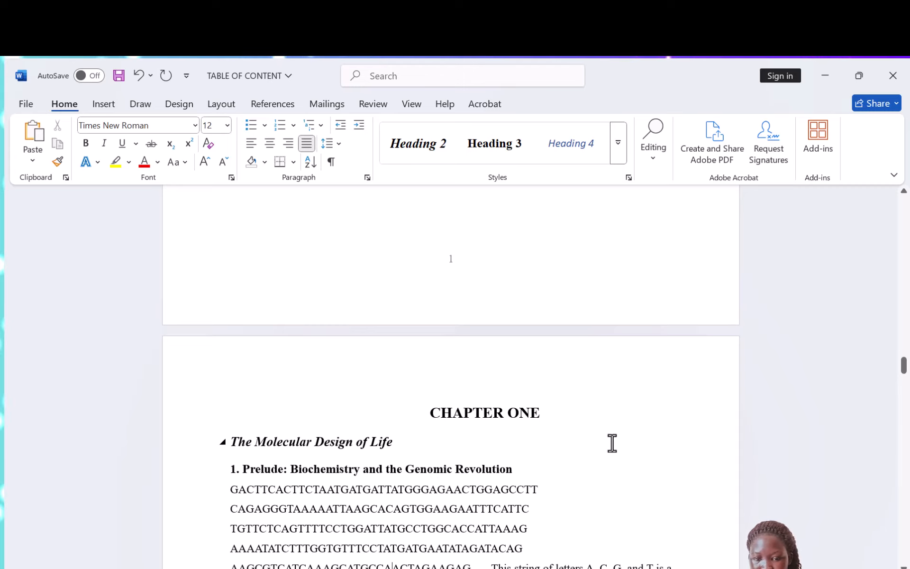
# Step: Apply the Heading 4 style to the line "1.1. DNA Illustrates the Relation between Form and Function"
pyautogui.scroll(-10, 612, 443)
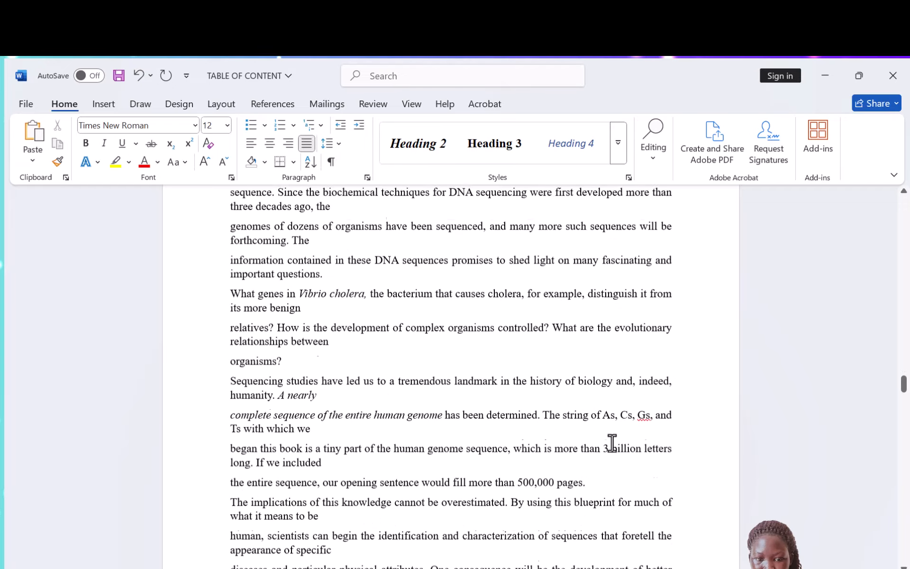
pyautogui.scroll(-10, 612, 443)
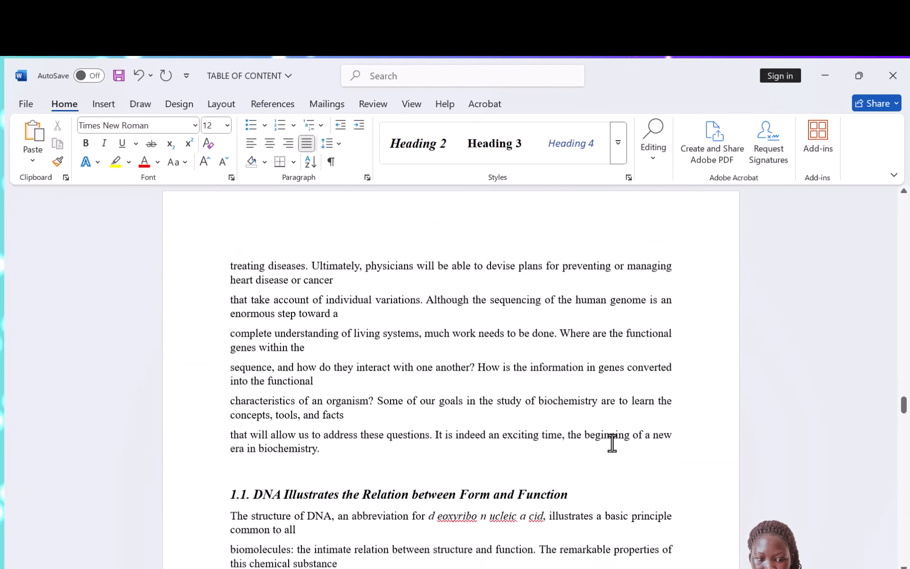
pyautogui.click(417, 490)
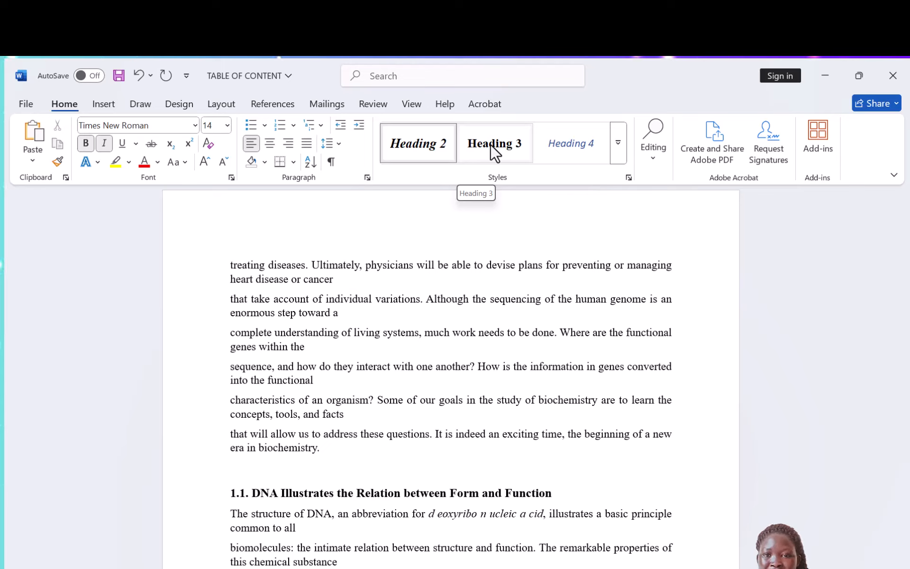
pyautogui.click(565, 141)
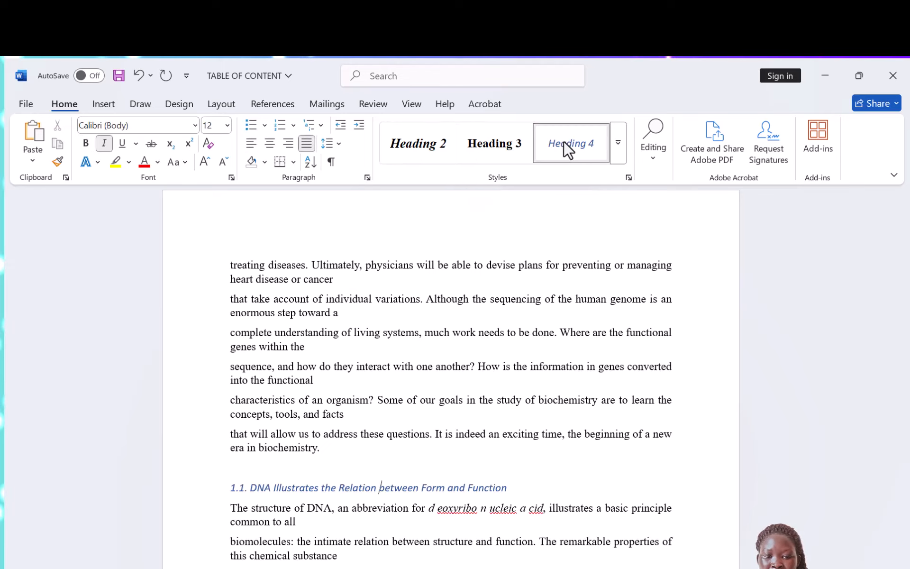
# Step: Apply the Heading 5 style to the line "1.1.1. DNA Is Constructed from Four Building Blocks"
pyautogui.press('Down')
pyautogui.press('Down')
pyautogui.press('Down')
pyautogui.press('Down')
pyautogui.press('Down')
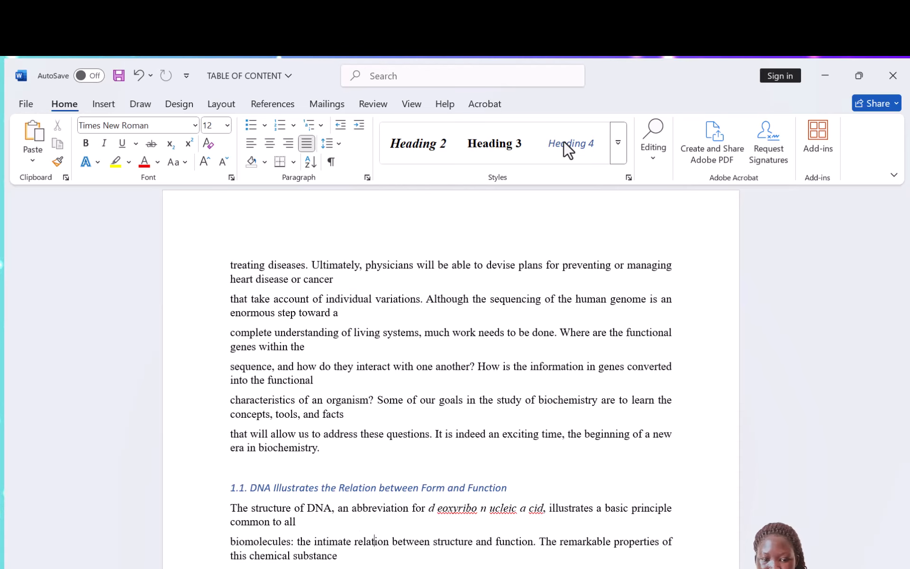
pyautogui.press('Down')
pyautogui.press('Down')
pyautogui.press('Down')
pyautogui.press('Down')
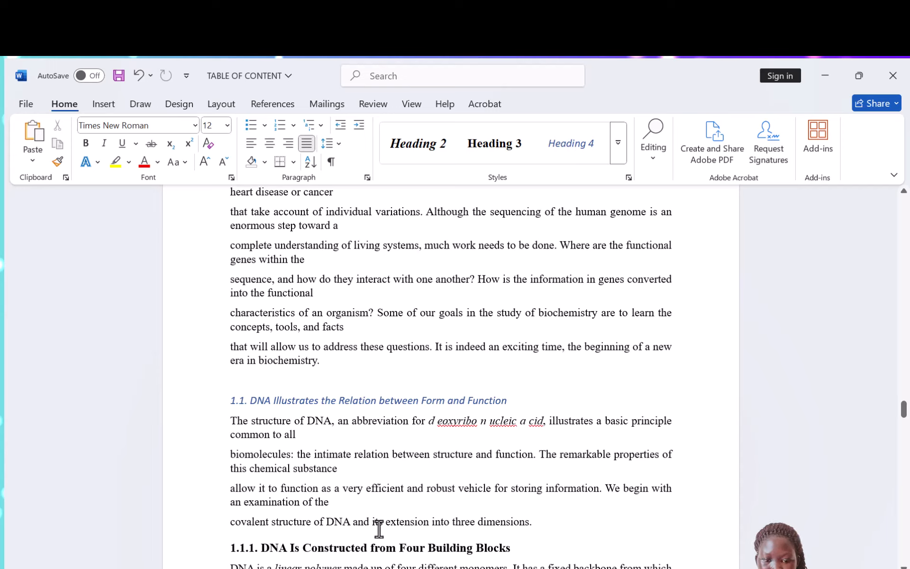
pyautogui.click(368, 549)
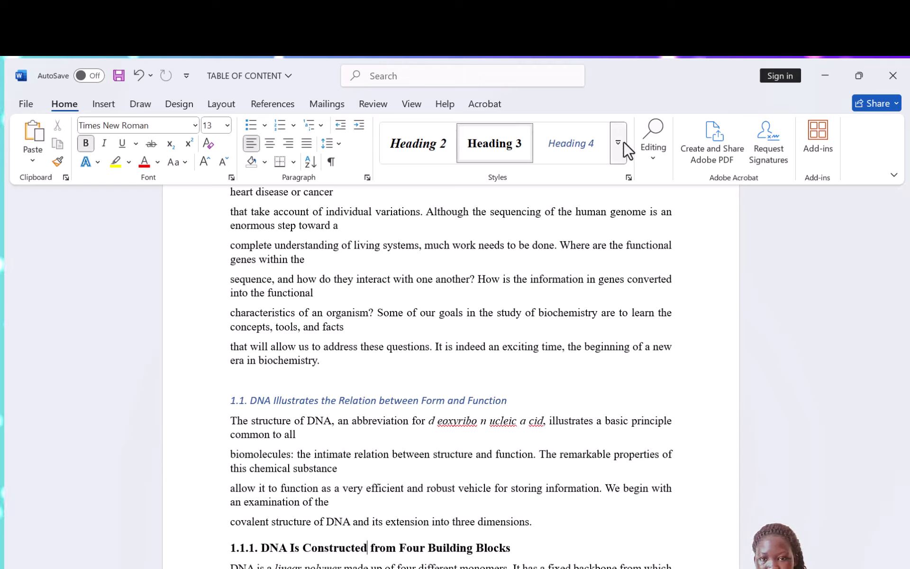
pyautogui.click(618, 142)
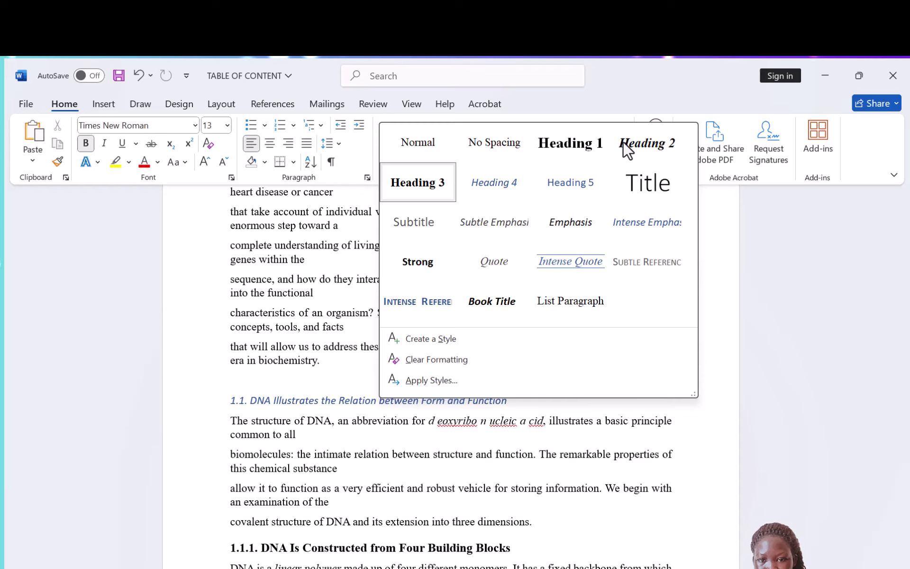
pyautogui.click(570, 188)
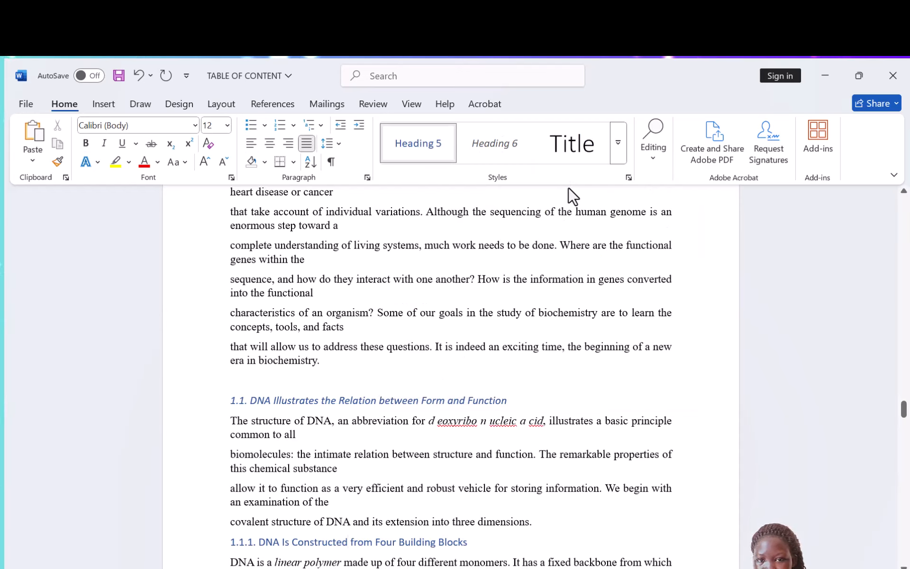
# Step: Apply the Heading 5 style to the line "1.1.2. Two Single Strands of DNA Combine to Form a Double Helix"
pyautogui.scroll(-1, 769, 242)
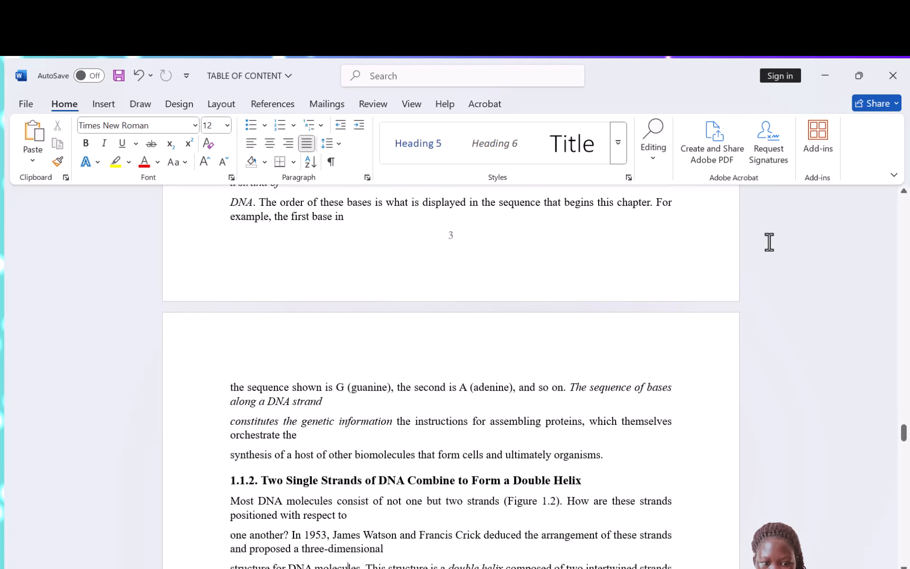
pyautogui.click(404, 483)
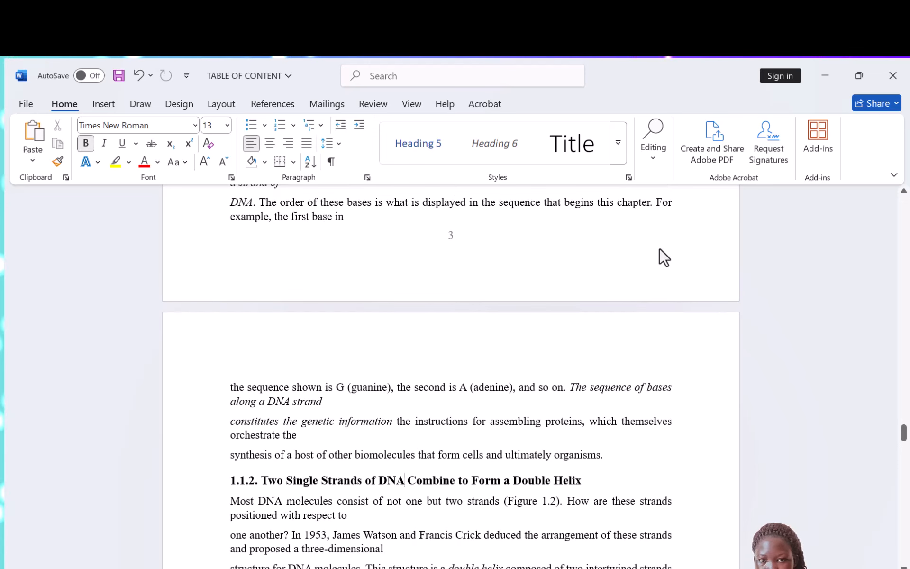
pyautogui.click(439, 148)
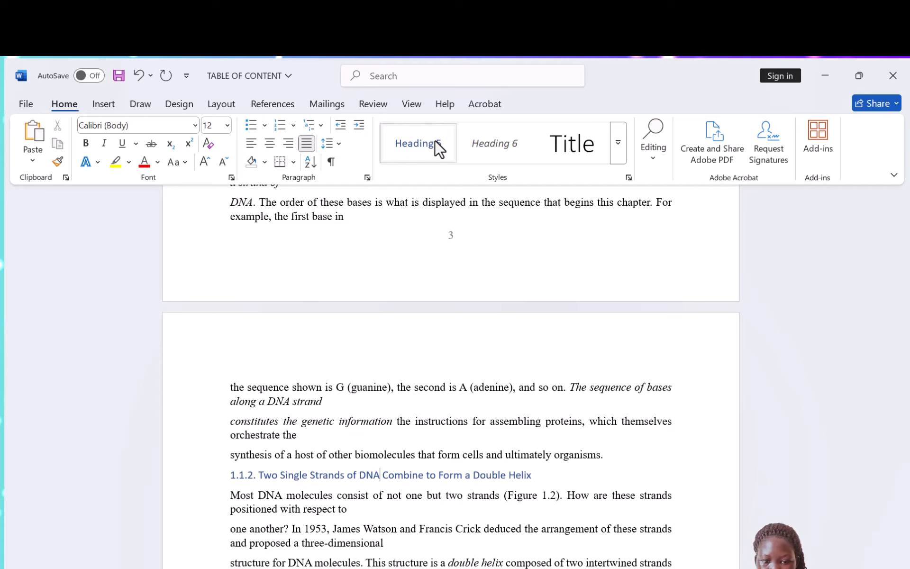
# Step: Apply the Heading 1 style to the "CHAPTER TWO" line
pyautogui.press('Down')
pyautogui.press('Down')
pyautogui.press('Down')
pyautogui.press('Down')
pyautogui.press('Down')
pyautogui.press('Down')
pyautogui.press('Down')
pyautogui.press('Down')
pyautogui.press('Down')
pyautogui.press('Down')
pyautogui.press('Down')
pyautogui.press('Down')
pyautogui.press('Down')
pyautogui.press('Down')
pyautogui.press('Down')
pyautogui.press('Down')
pyautogui.press('Down')
pyautogui.press('Down')
pyautogui.press('Down')
pyautogui.press('Down')
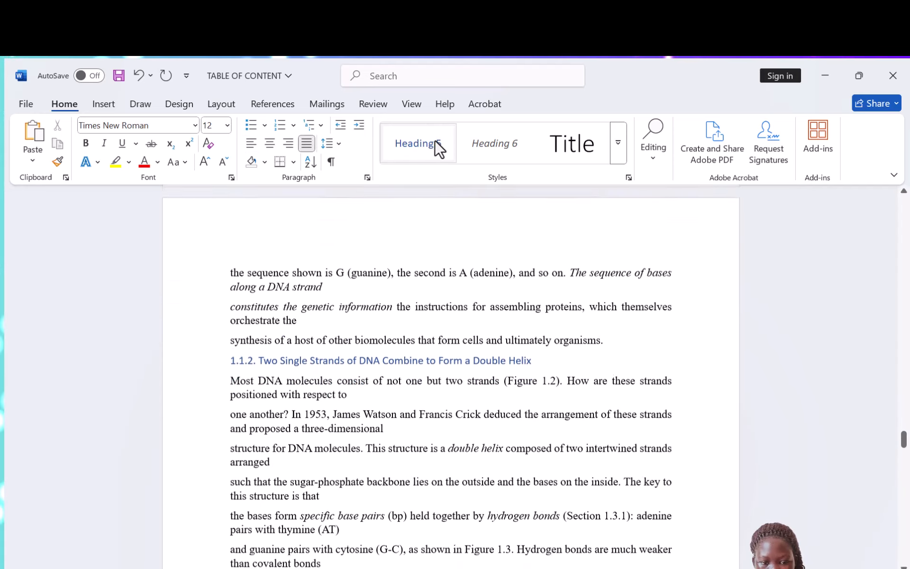
pyautogui.press('Down')
pyautogui.press('Down')
pyautogui.press('Down')
pyautogui.press('Down')
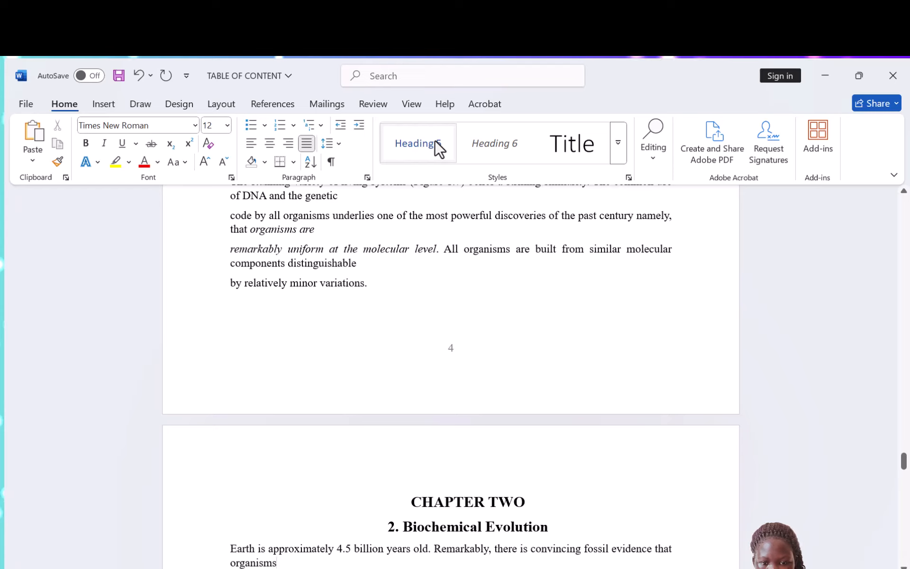
pyautogui.click(498, 503)
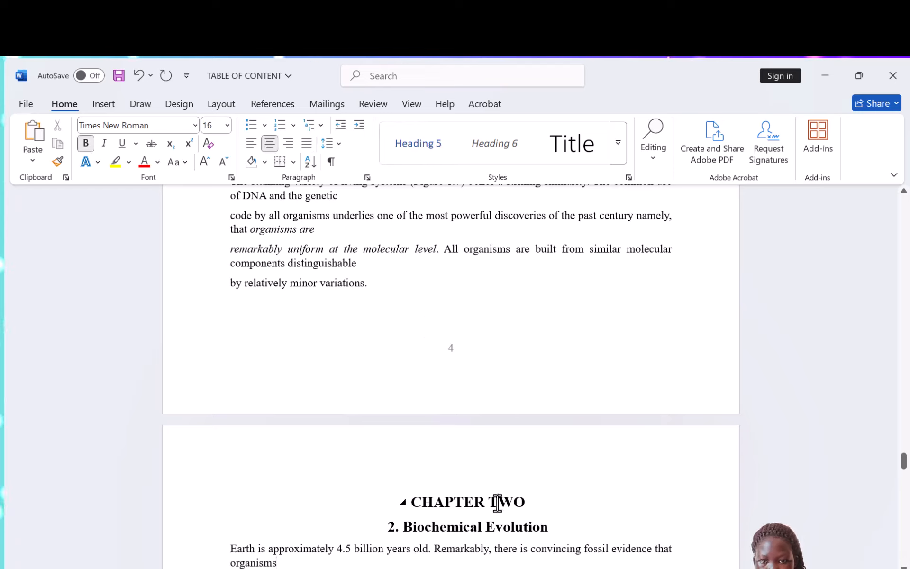
pyautogui.doubleClick(498, 503)
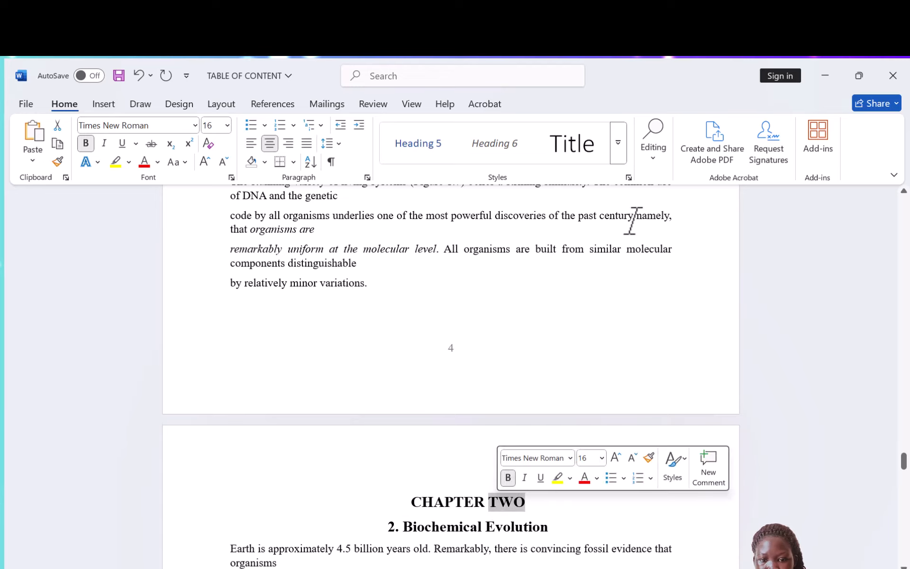
pyautogui.click(450, 505)
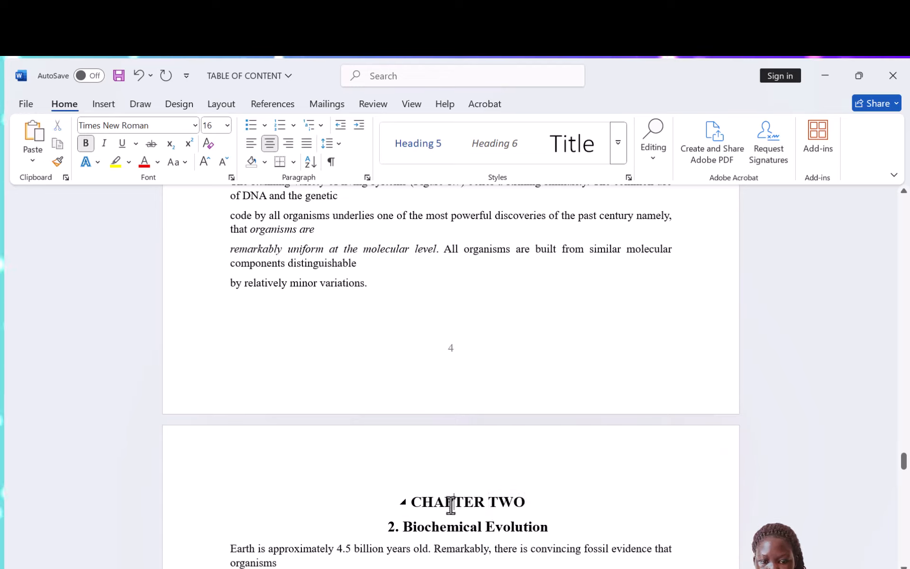
pyautogui.click(619, 141)
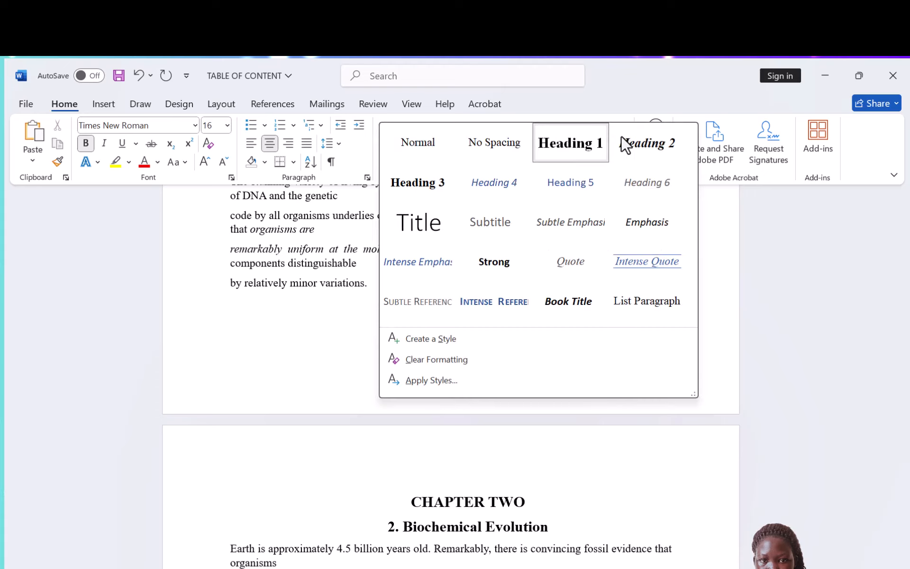
pyautogui.click(572, 151)
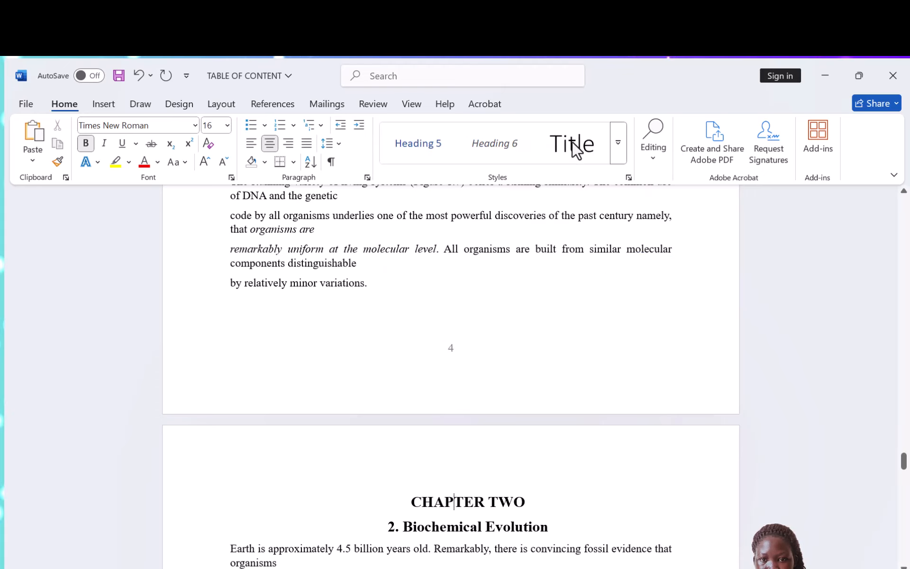
pyautogui.click(623, 153)
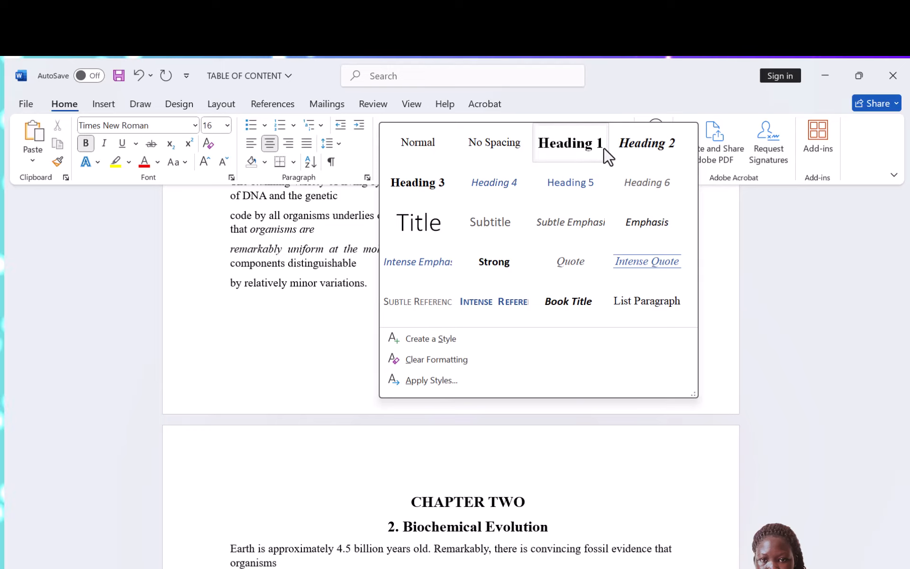
pyautogui.click(588, 146)
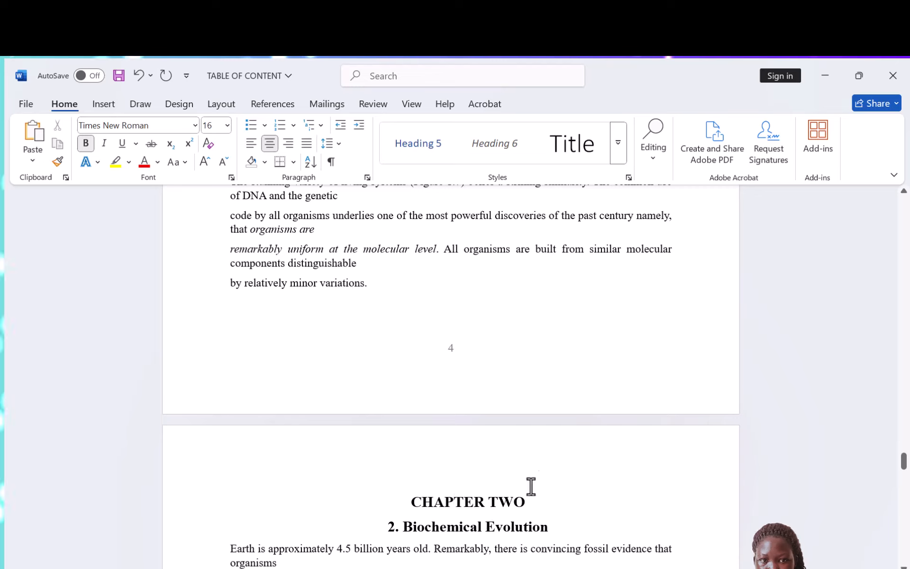
# Step: Apply the Heading 2 style to the chapter title "2. Biochemical Evolution"
pyautogui.click(475, 527)
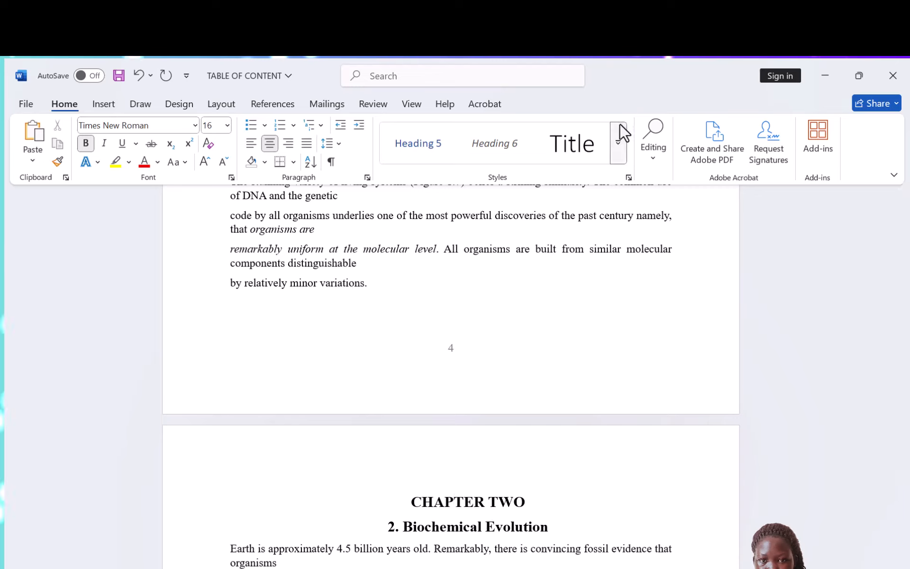
pyautogui.click(618, 147)
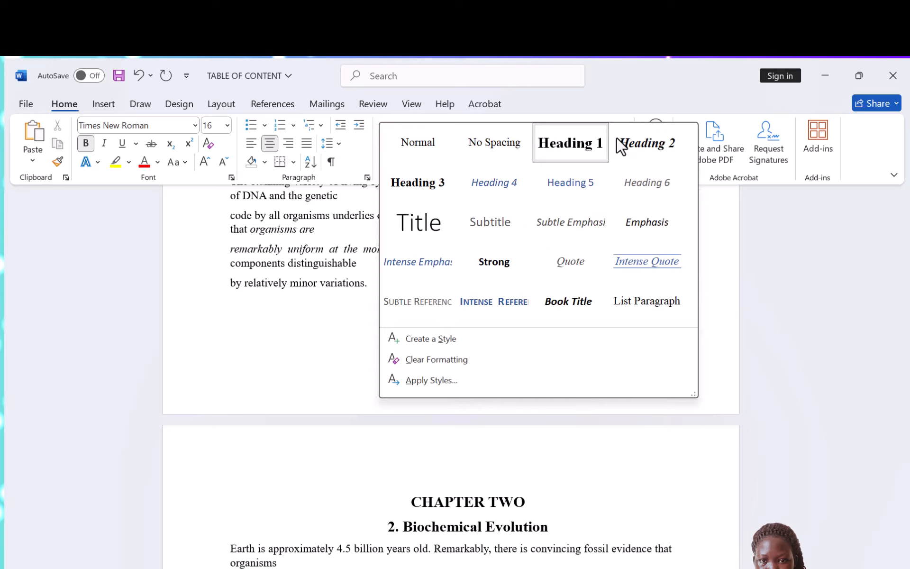
pyautogui.click(643, 144)
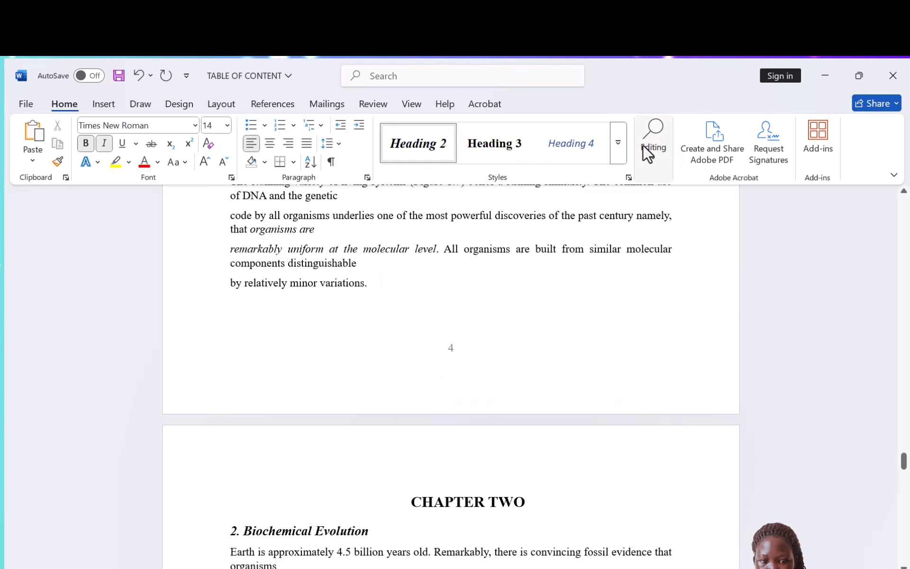
pyautogui.click(569, 359)
pyautogui.scroll(-2, 569, 358)
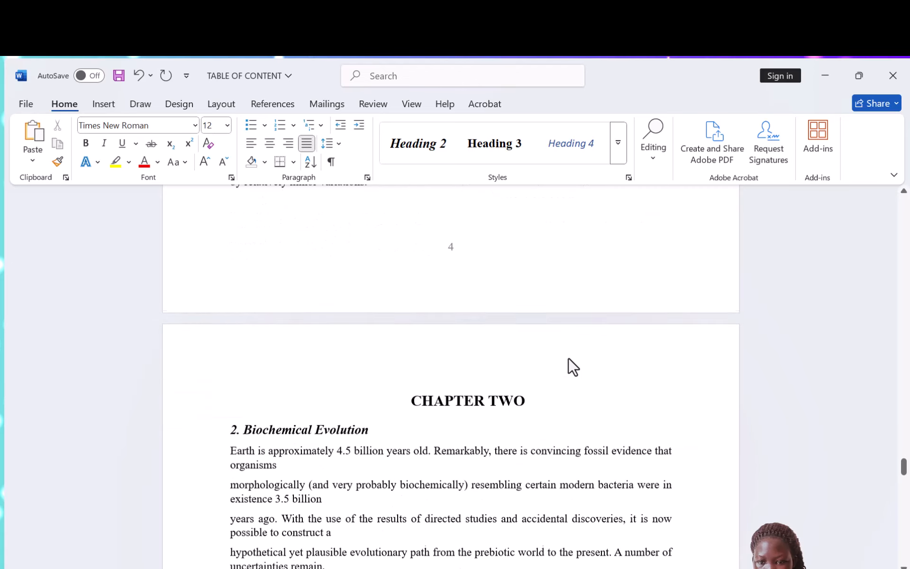
# Step: Apply the Heading 3 style to "2.1. Key Organic Molecules Are Used by Living Systems" and Heading 4 to the 2.1.1 title line below it
pyautogui.press('Down')
pyautogui.press('Down')
pyautogui.press('Down')
pyautogui.press('Down')
pyautogui.press('Down')
pyautogui.press('Down')
pyautogui.press('Down')
pyautogui.press('Down')
pyautogui.press('Down')
pyautogui.press('Down')
pyautogui.press('Down')
pyautogui.press('Down')
pyautogui.press('Down')
pyautogui.press('Down')
pyautogui.press('Down')
pyautogui.press('Down')
pyautogui.press('Down')
pyautogui.press('Down')
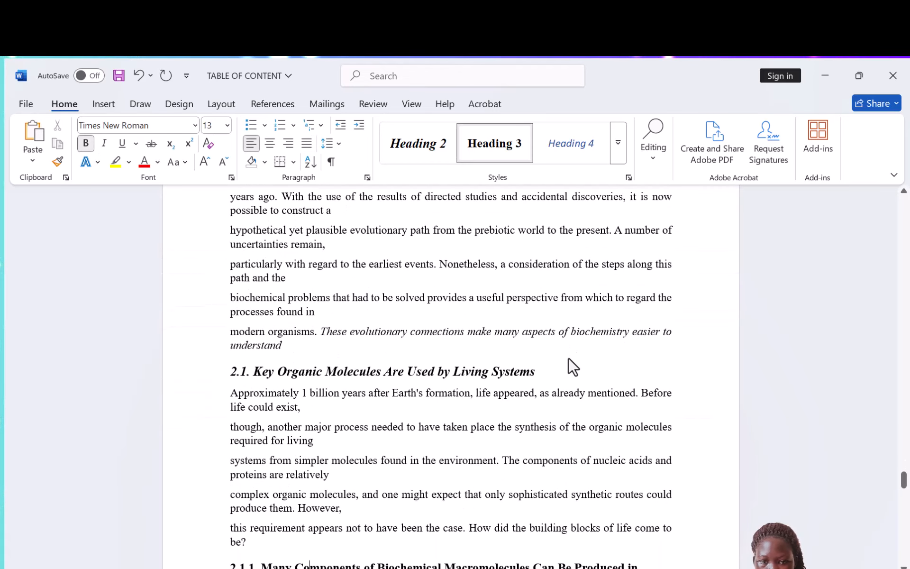
pyautogui.press('Up')
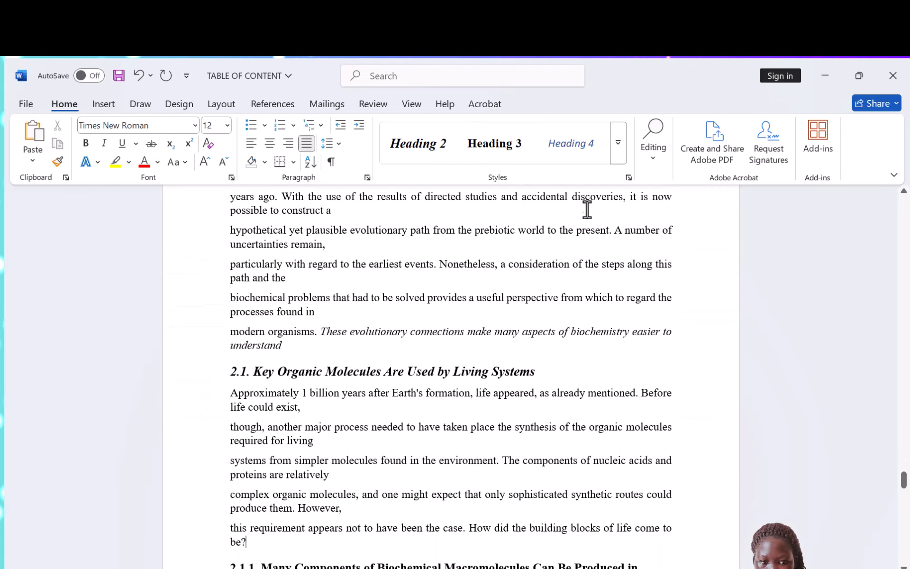
pyautogui.click(388, 370)
pyautogui.click(489, 146)
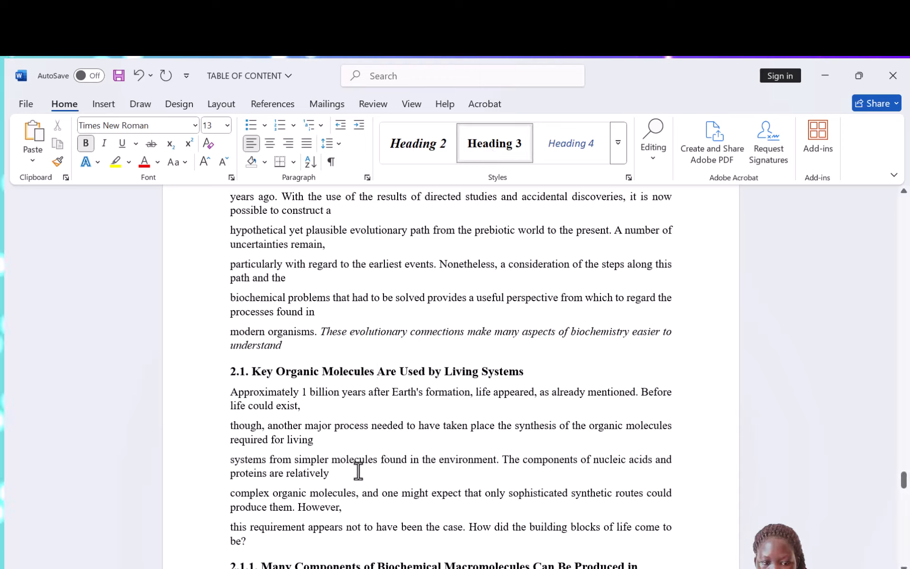
pyautogui.click(386, 563)
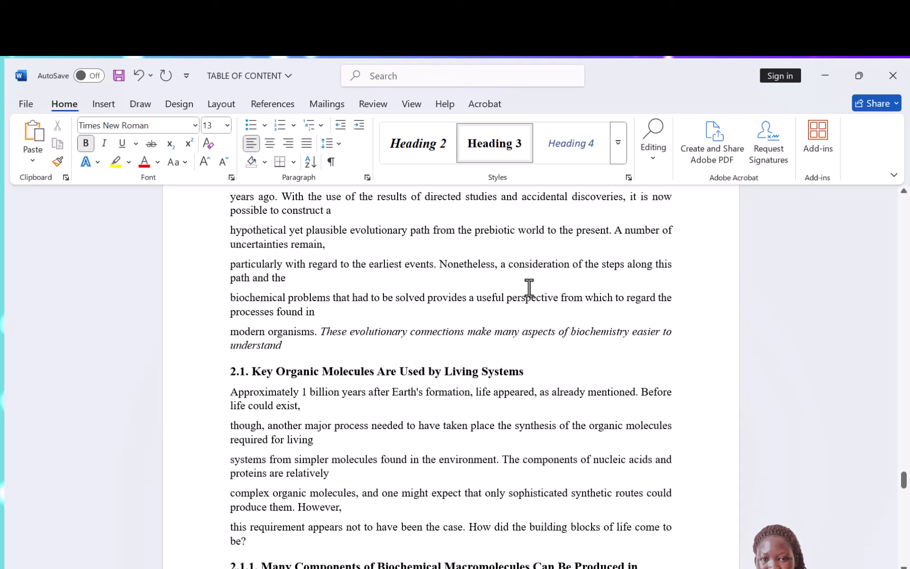
pyautogui.click(578, 156)
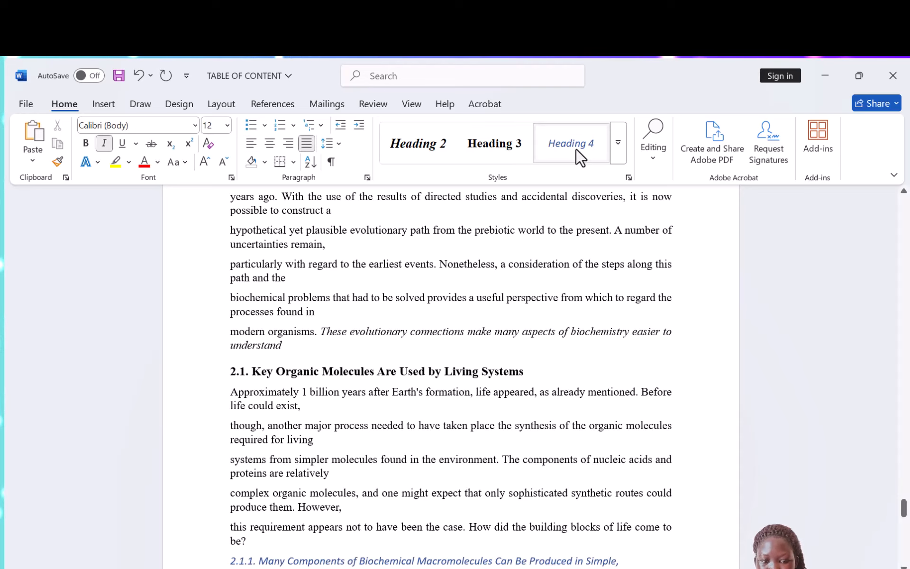
# Step: Apply the Heading 1 style to the "CHAPTER THREE" line
pyautogui.press('Down')
pyautogui.press('Down')
pyautogui.press('Down')
pyautogui.press('Down')
pyautogui.press('Down')
pyautogui.press('Down')
pyautogui.press('Down')
pyautogui.press('Down')
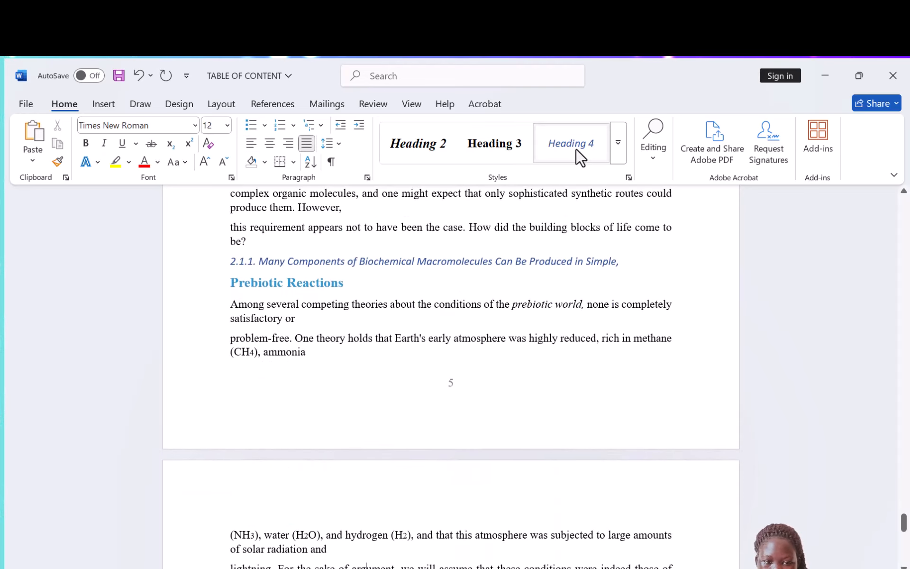
pyautogui.press('Down')
pyautogui.press('Down')
pyautogui.press('Down')
pyautogui.press('Down')
pyautogui.press('Down')
pyautogui.press('Down')
pyautogui.press('Down')
pyautogui.press('Down')
pyautogui.press('Down')
pyautogui.press('Down')
pyautogui.press('Down')
pyautogui.press('Down')
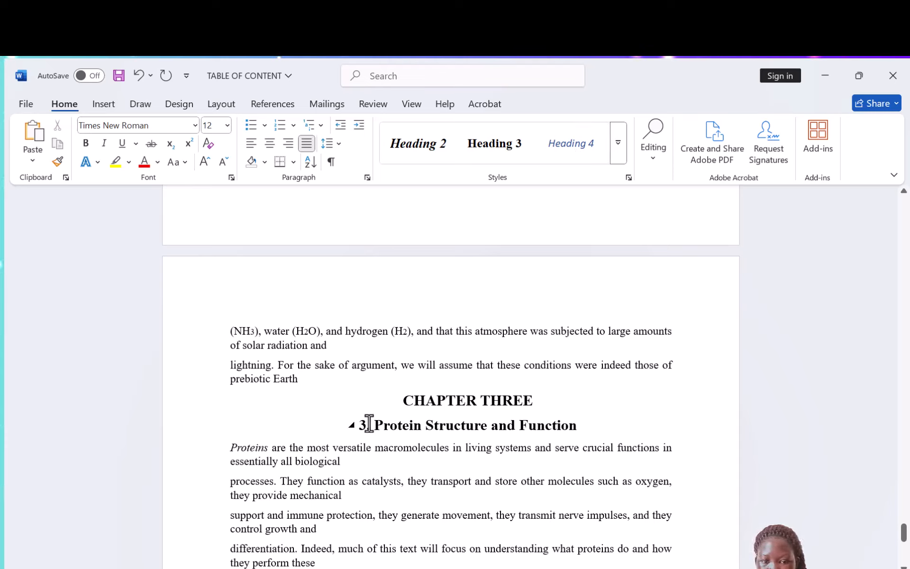
pyautogui.click(466, 391)
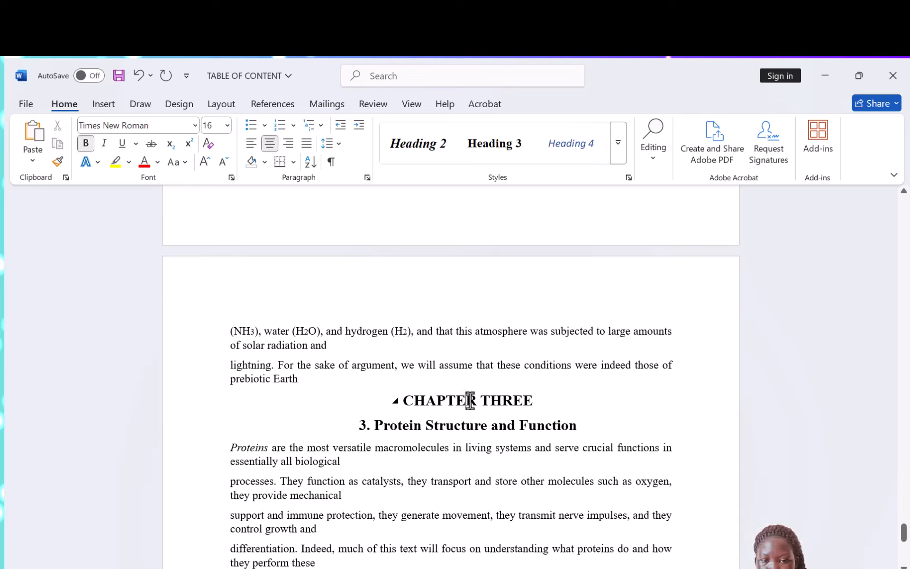
pyautogui.click(619, 144)
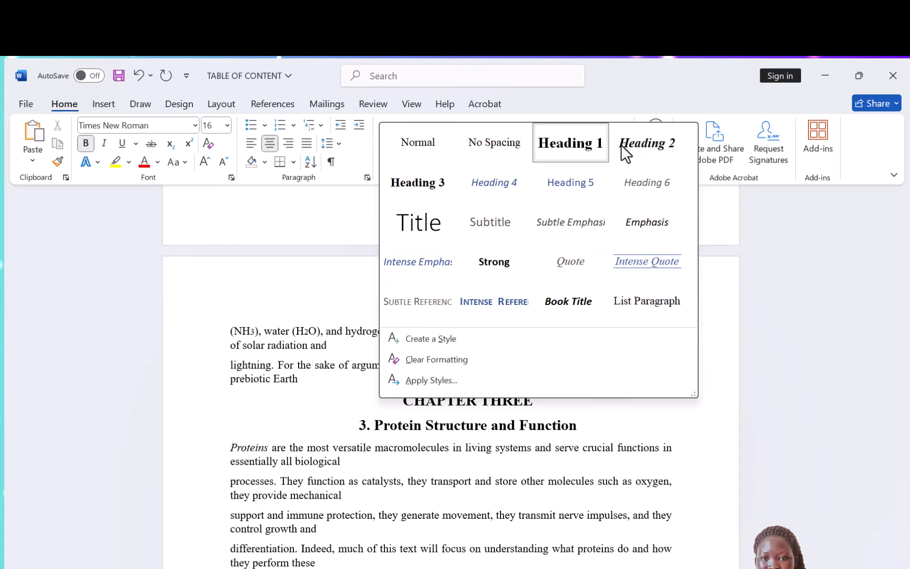
pyautogui.click(588, 143)
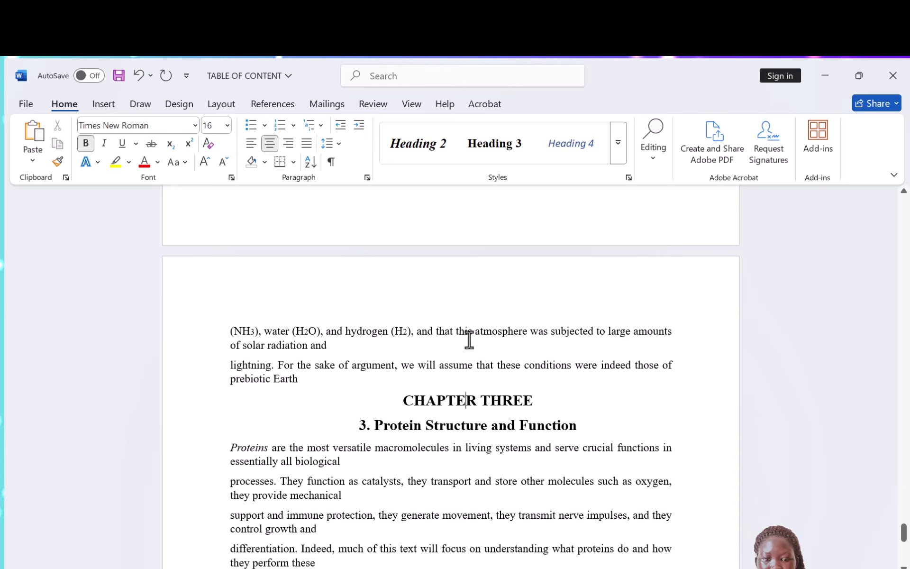
# Step: Apply Heading 2 to "3. Protein Structure and Function" and Heading 3 to "3.1. Proteins Are Built from a Repertoire of 20 Amino Acids"
pyautogui.click(467, 430)
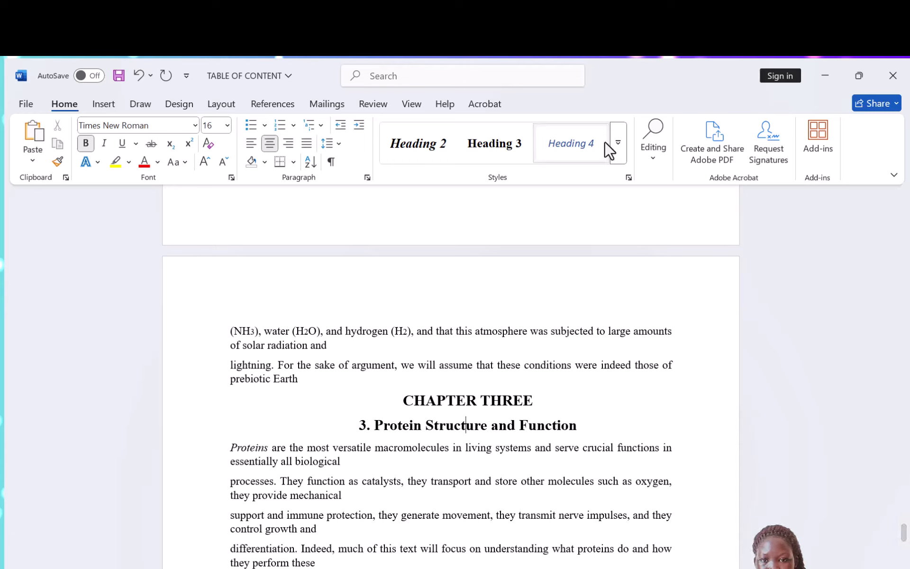
pyautogui.click(618, 143)
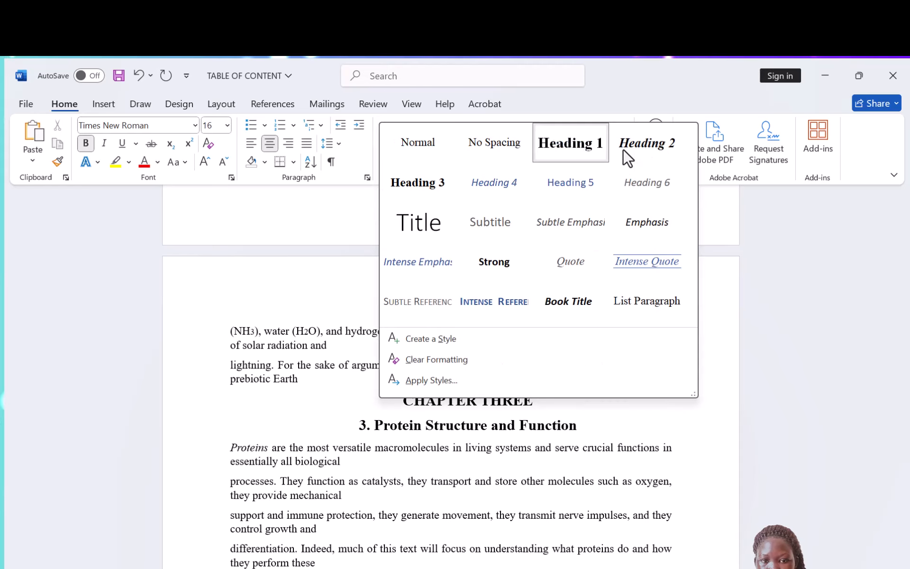
pyautogui.click(640, 137)
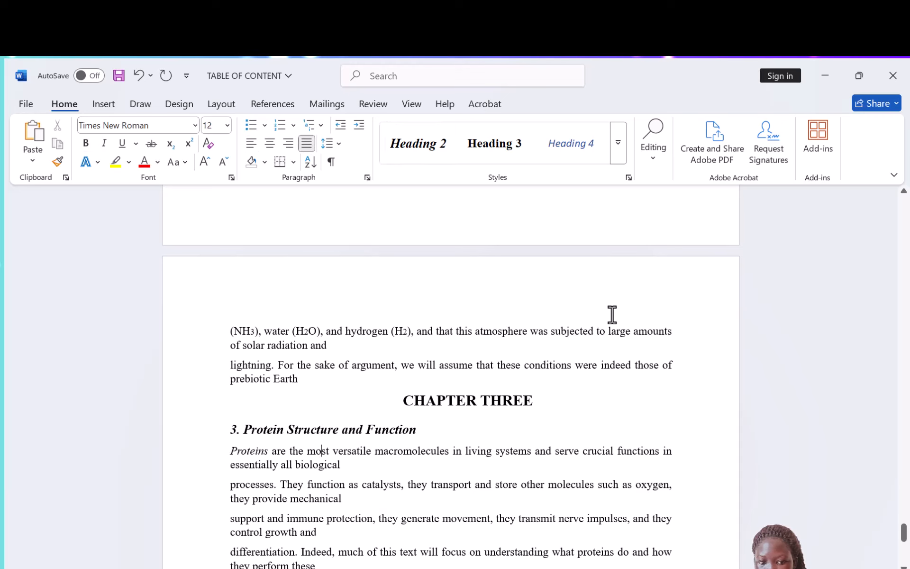
pyautogui.scroll(-1, 612, 314)
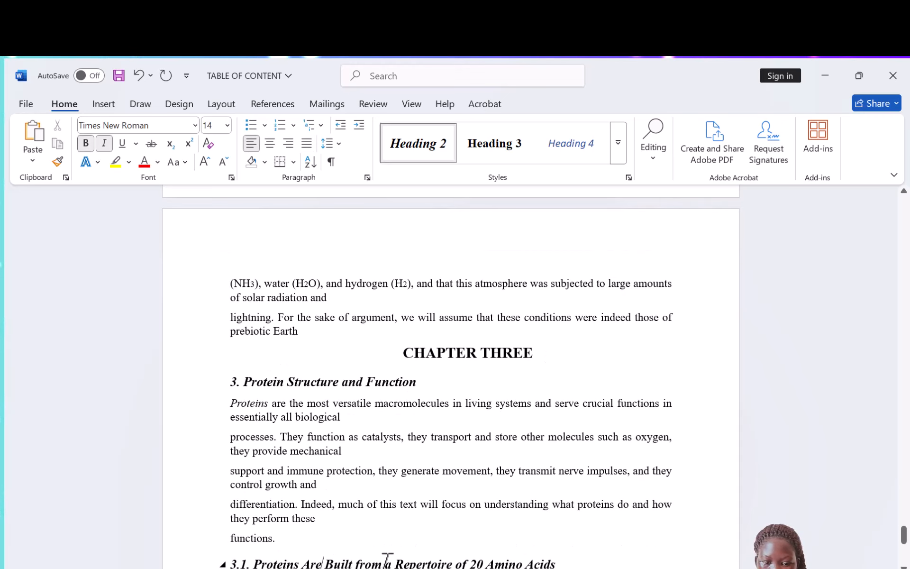
pyautogui.click(496, 140)
# Step: Review the document's headings from section 3.1 to the end and back up to the blank page before "CHAPTER ONE"
pyautogui.press('Down')
pyautogui.press('Down')
pyautogui.press('Down')
pyautogui.press('Down')
pyautogui.press('Down')
pyautogui.press('Down')
pyautogui.press('Down')
pyautogui.press('Down')
pyautogui.press('Down')
pyautogui.press('Down')
pyautogui.press('Down')
pyautogui.press('Down')
pyautogui.press('Down')
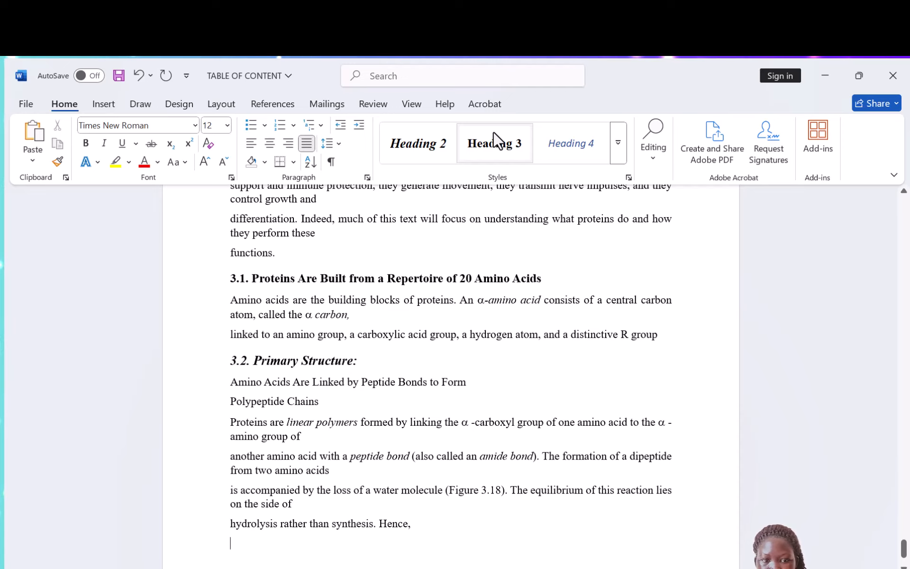
pyautogui.press('Up')
pyautogui.press('Up')
pyautogui.press('Up')
pyautogui.press('Up')
pyautogui.press('Up')
pyautogui.press('Up')
pyautogui.press('Up')
pyautogui.press('Up')
pyautogui.press('Up')
pyautogui.press('Up')
pyautogui.press('Up')
pyautogui.press('Up')
pyautogui.press('Up')
pyautogui.press('Up')
pyautogui.press('Up')
pyautogui.press('Up')
pyautogui.press('Up')
pyautogui.press('Up')
pyautogui.press('Up')
pyautogui.press('Up')
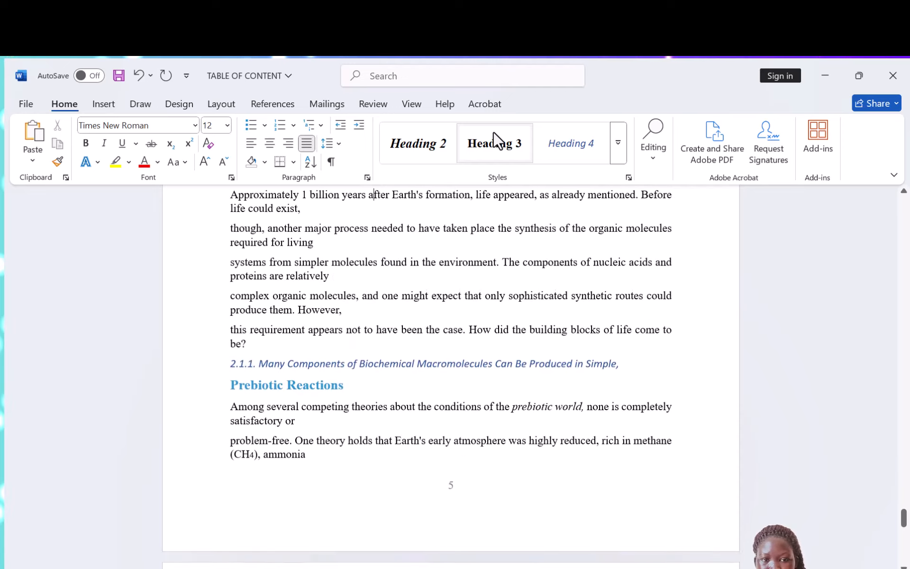
pyautogui.press('Up')
pyautogui.press('Up')
pyautogui.press('Up')
pyautogui.press('Up')
pyautogui.press('Up')
pyautogui.press('Up')
pyautogui.press('Up')
pyautogui.press('Up')
pyautogui.press('Up')
pyautogui.press('Up')
pyautogui.press('Up')
pyautogui.press('Up')
pyautogui.press('Up')
pyautogui.press('Up')
pyautogui.press('Up')
pyautogui.press('Up')
pyautogui.press('Up')
pyautogui.press('Up')
pyautogui.press('Up')
pyautogui.press('Up')
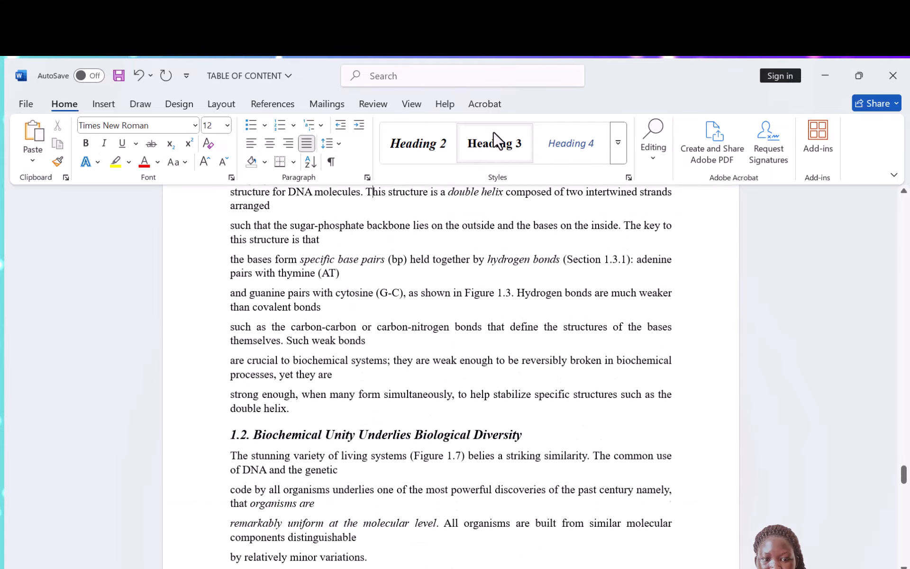
pyautogui.press('Up')
pyautogui.press('Up')
pyautogui.press('Up')
pyautogui.press('Up')
pyautogui.press('Up')
pyautogui.press('Up')
pyautogui.press('Up')
pyautogui.press('Up')
pyautogui.press('Up')
pyautogui.press('Up')
pyautogui.press('Up')
pyautogui.press('Up')
pyautogui.press('Up')
pyautogui.press('Up')
pyautogui.press('Up')
pyautogui.press('Up')
pyautogui.press('Up')
pyautogui.press('Up')
pyautogui.press('Up')
pyautogui.press('Up')
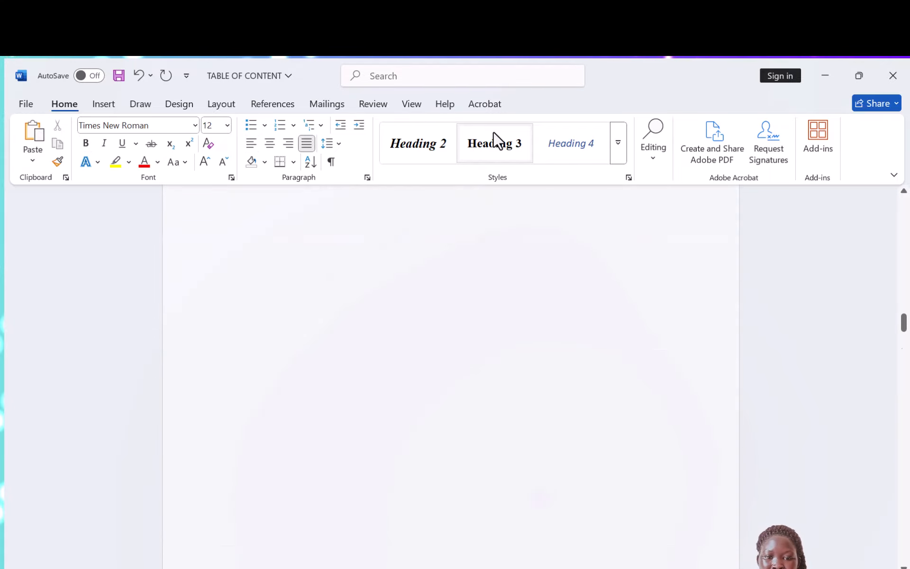
pyautogui.press('Up')
pyautogui.press('Up')
pyautogui.press('Up')
pyautogui.press('Up')
pyautogui.press('Up')
pyautogui.press('Up')
pyautogui.press('Up')
pyautogui.press('Up')
pyautogui.press('Up')
pyautogui.press('Up')
pyautogui.press('Up')
pyautogui.press('Up')
pyautogui.press('Up')
pyautogui.press('Up')
pyautogui.press('Up')
pyautogui.press('Up')
pyautogui.press('Up')
pyautogui.press('Up')
pyautogui.press('Up')
pyautogui.press('Up')
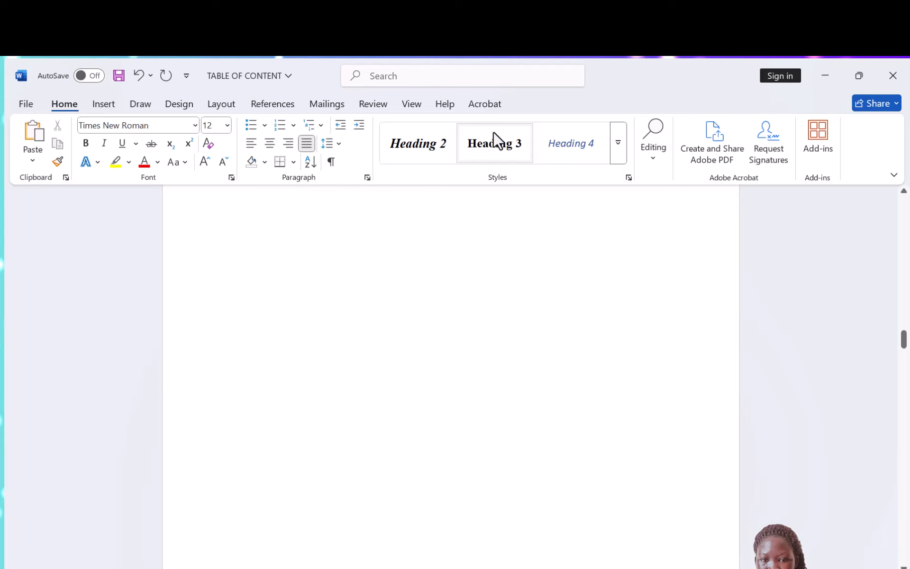
pyautogui.press('Down')
pyautogui.press('Down')
pyautogui.press('Down')
pyautogui.press('Down')
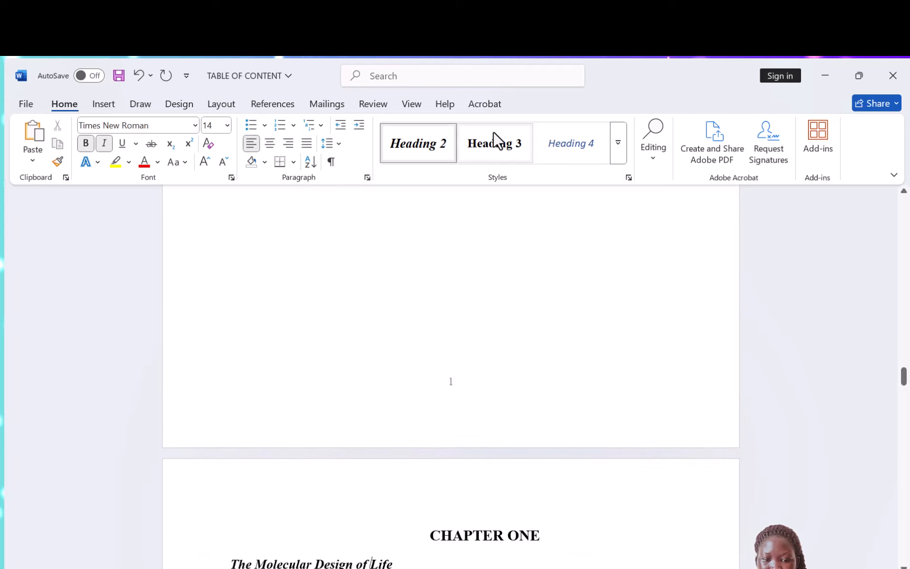
pyautogui.press('shift')
pyautogui.press('shift')
pyautogui.press('shift')
pyautogui.press('shift')
pyautogui.press('shift')
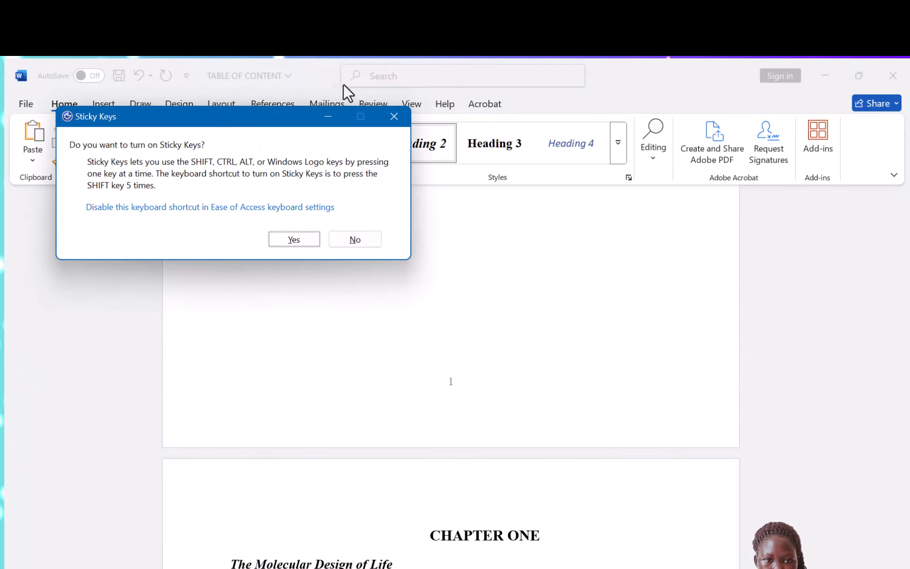
pyautogui.click(394, 117)
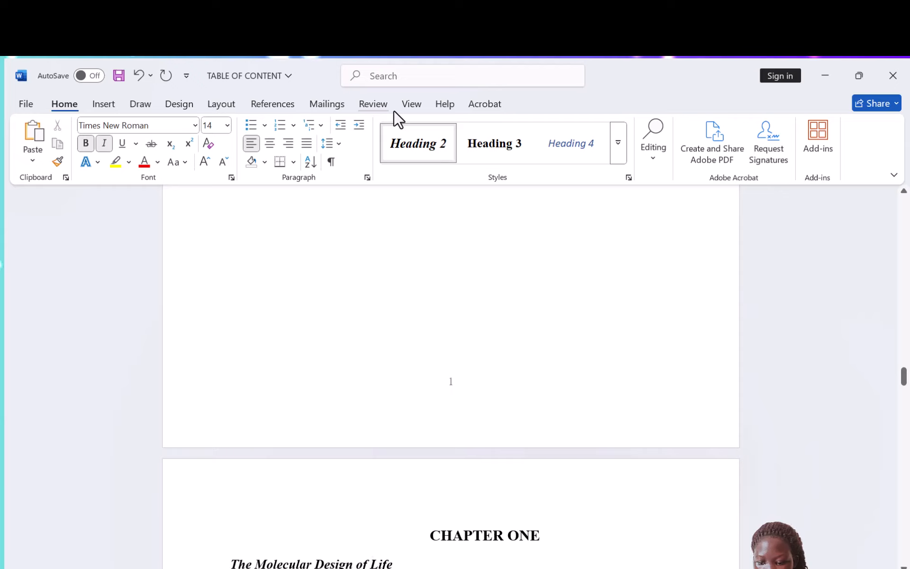
# Step: Place the insertion point on the blank page before "CHAPTER ONE" and bring up the paragraph styles
pyautogui.press('Up')
pyautogui.press('Up')
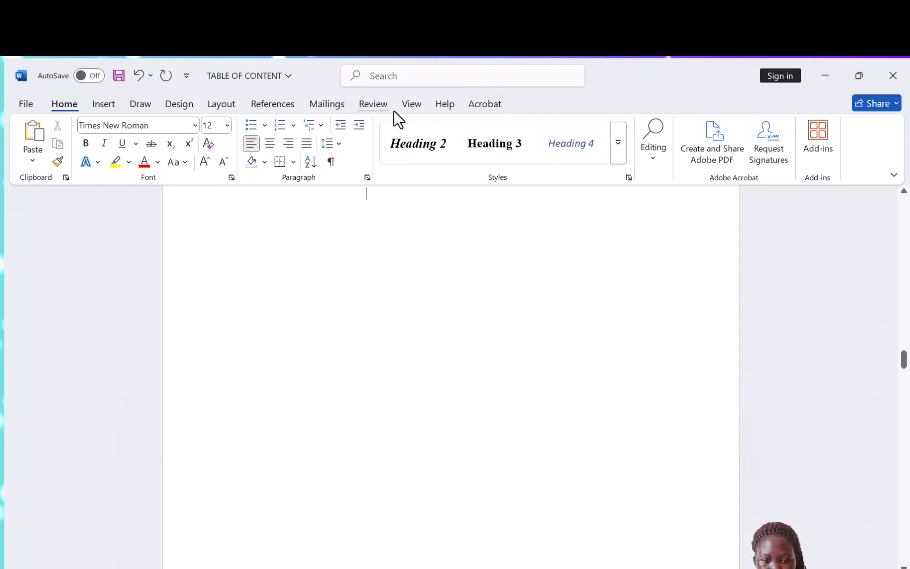
pyautogui.press('Down')
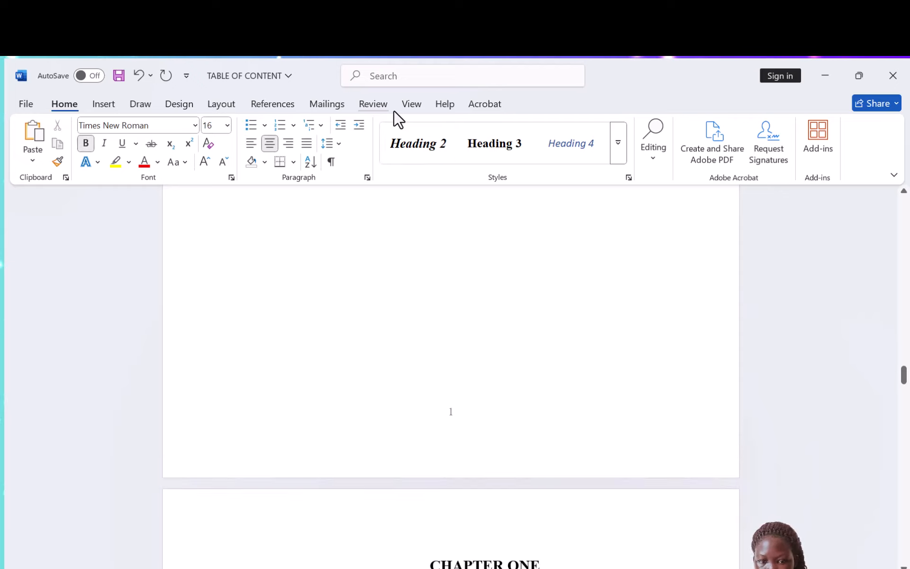
pyautogui.click(388, 107)
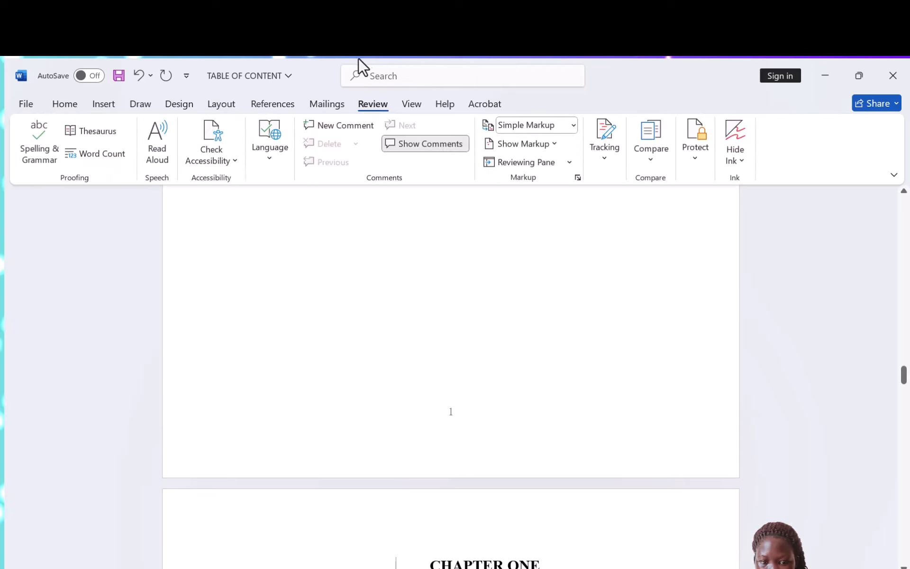
pyautogui.click(313, 258)
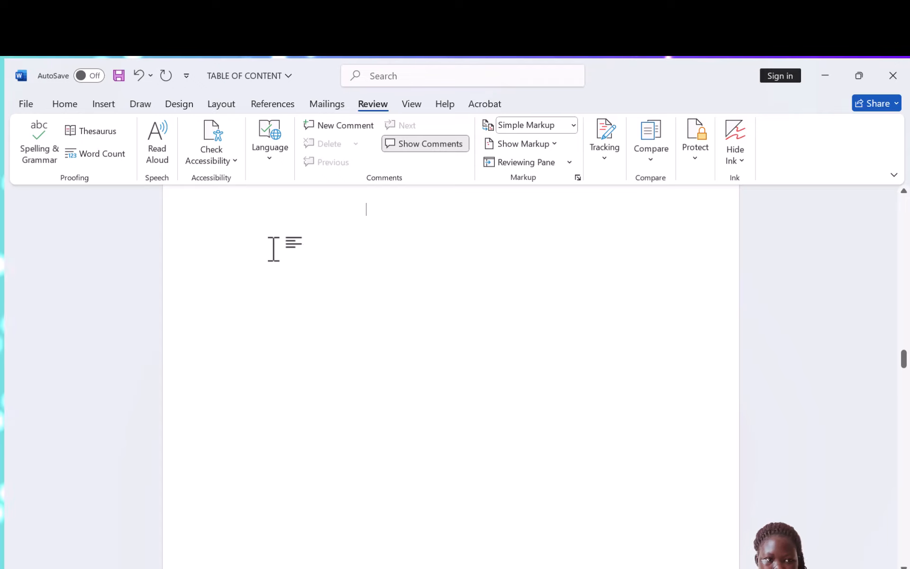
pyautogui.click(61, 103)
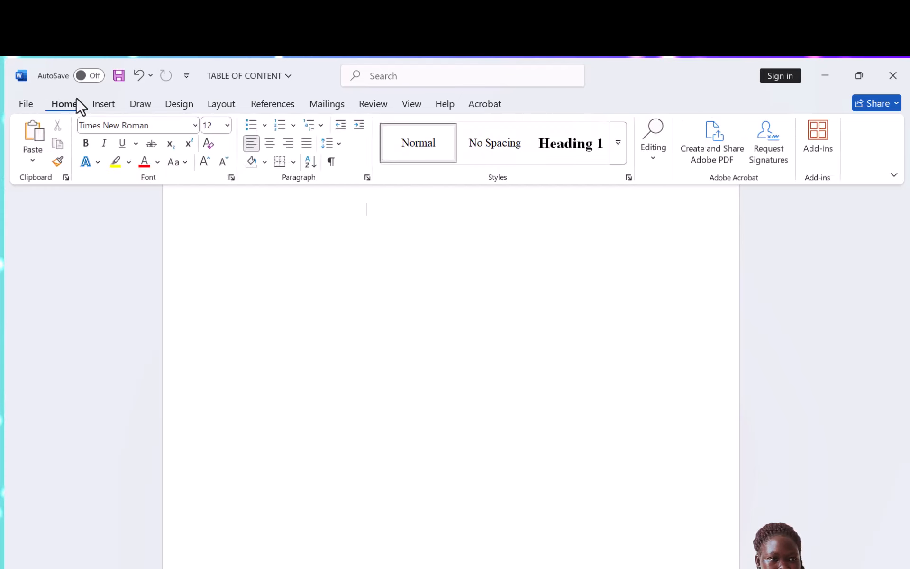
# Step: Insert the built-in Automatic Table 2 table of contents at the insertion point before "CHAPTER ONE"
pyautogui.click(106, 104)
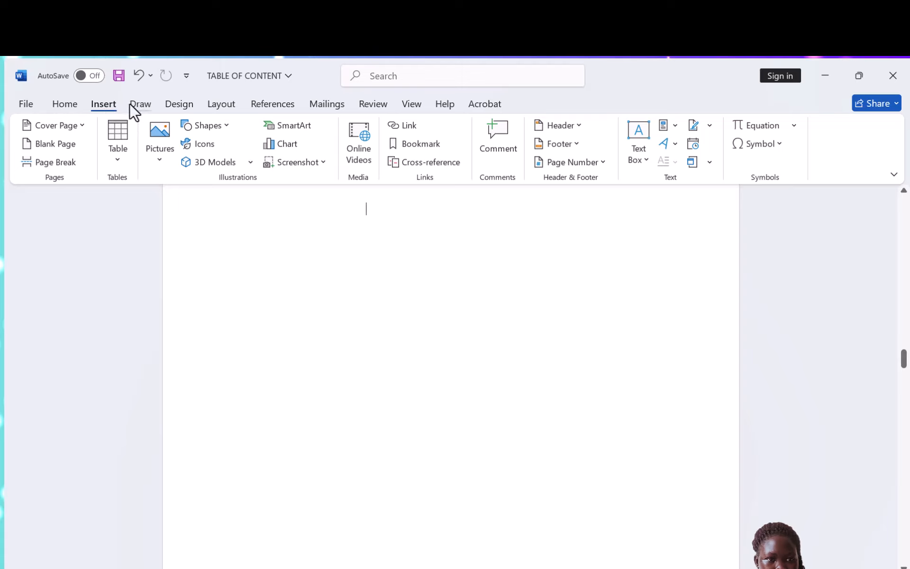
pyautogui.click(268, 105)
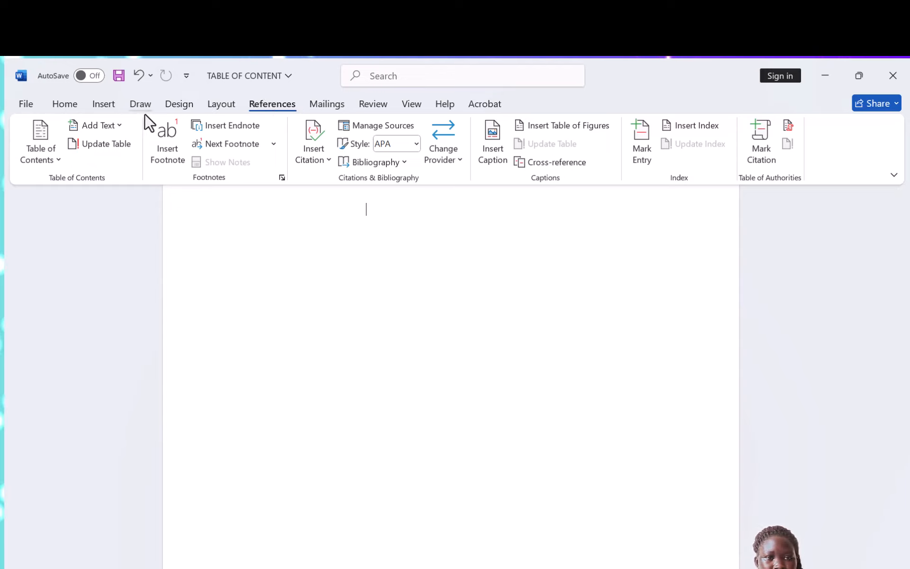
pyautogui.click(44, 151)
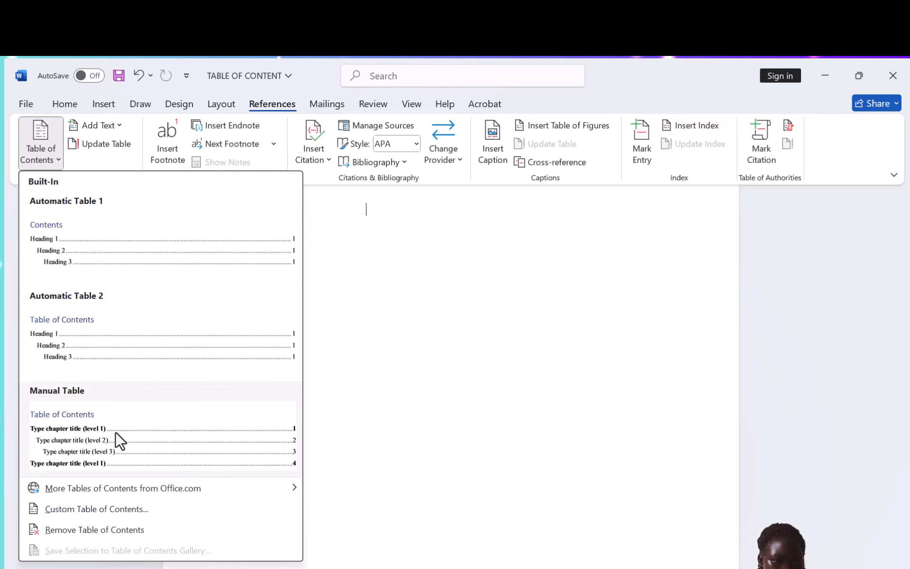
pyautogui.click(95, 344)
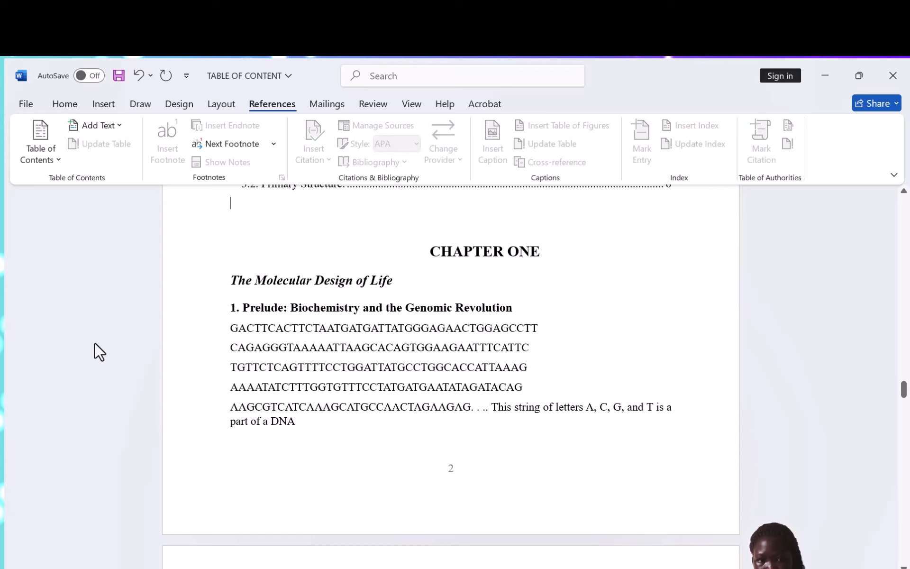
# Step: Examine the inserted table of contents, its heading levels and page numbers, and its position relative to the "CHAPTER ONE" heading
pyautogui.scroll(6, 95, 342)
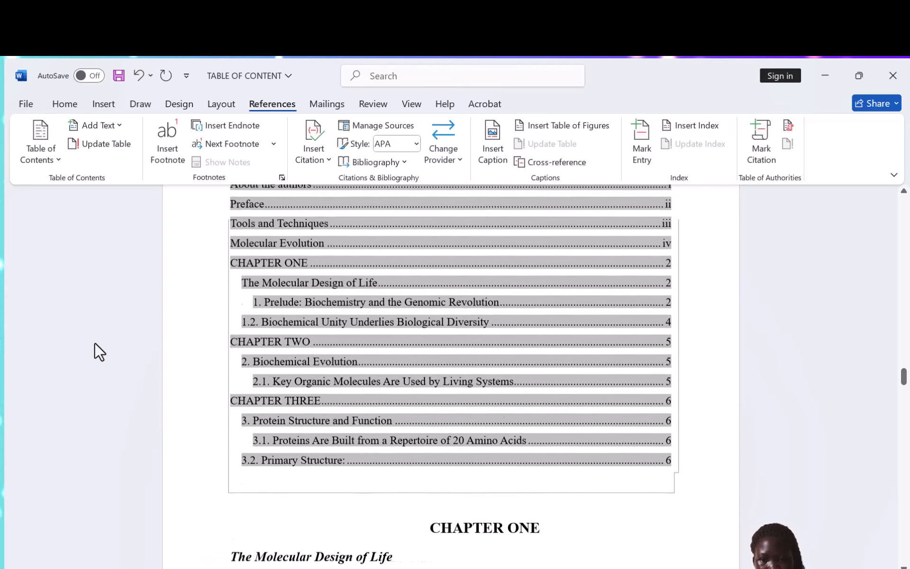
pyautogui.scroll(5, 95, 342)
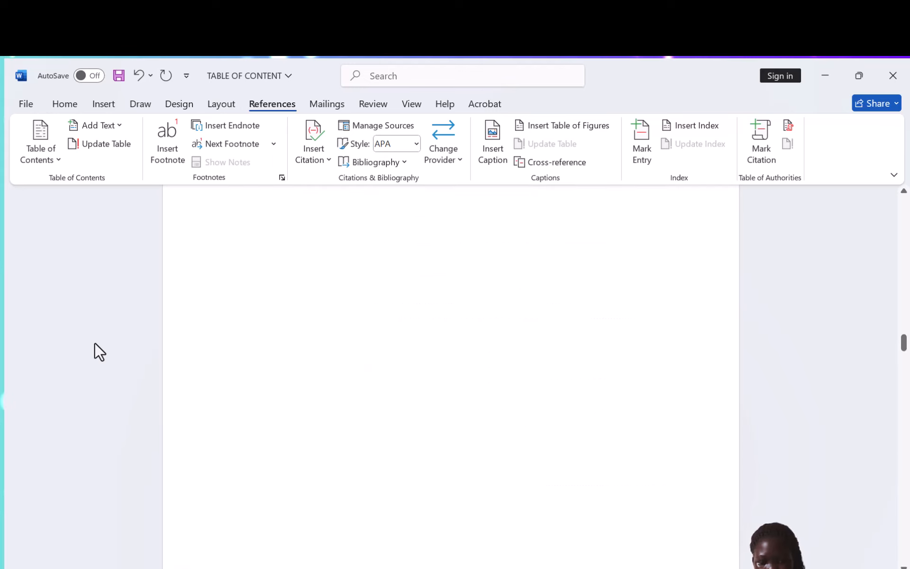
pyautogui.scroll(-4, 95, 343)
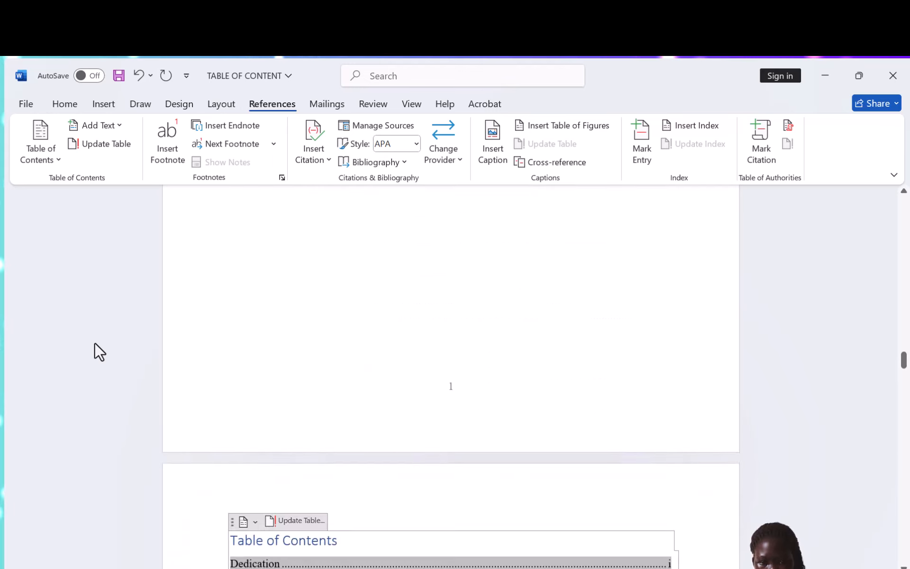
pyautogui.scroll(-5, 95, 344)
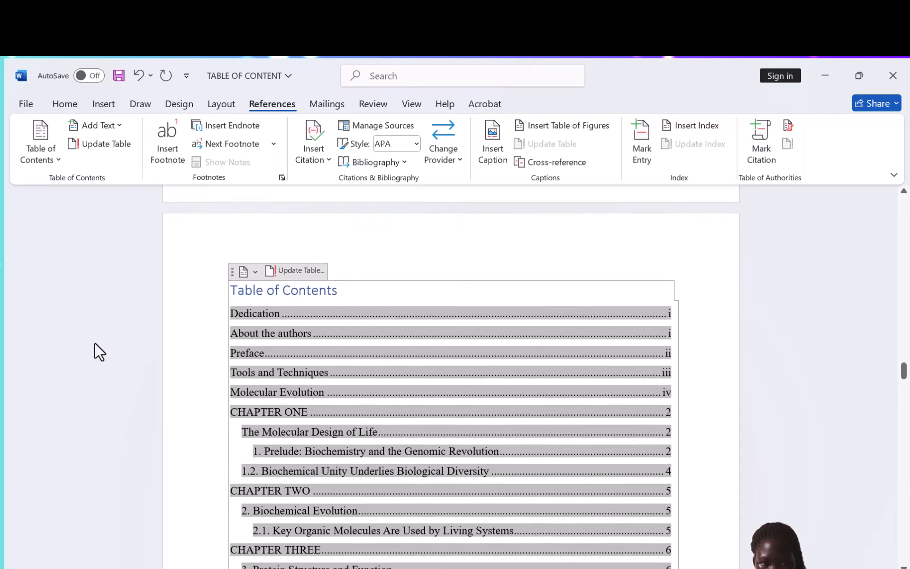
pyautogui.scroll(-2, 95, 343)
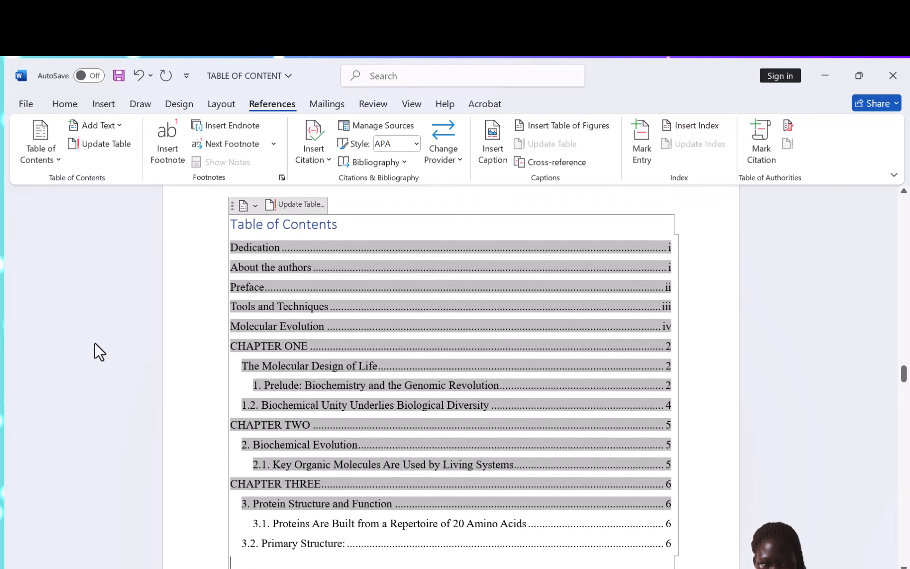
pyautogui.scroll(-1, 95, 343)
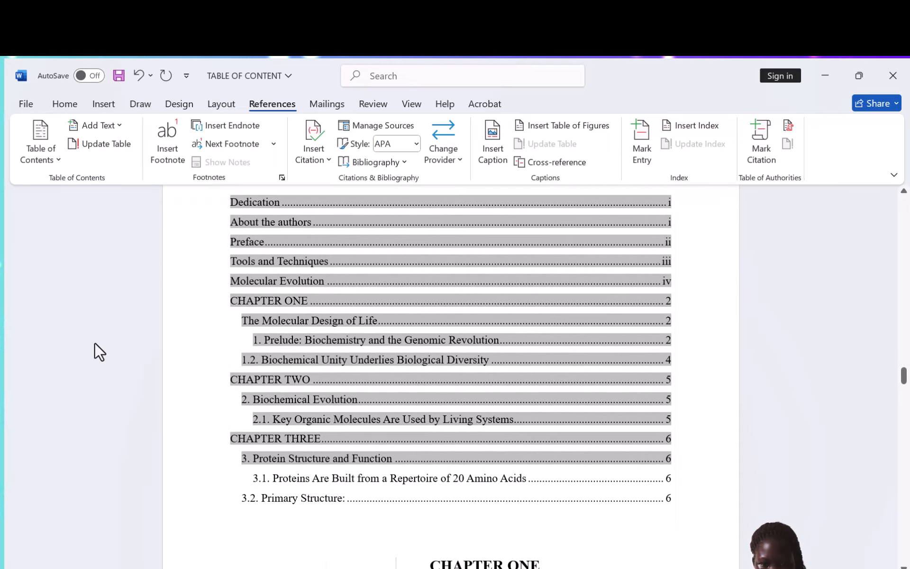
pyautogui.scroll(-3, 95, 344)
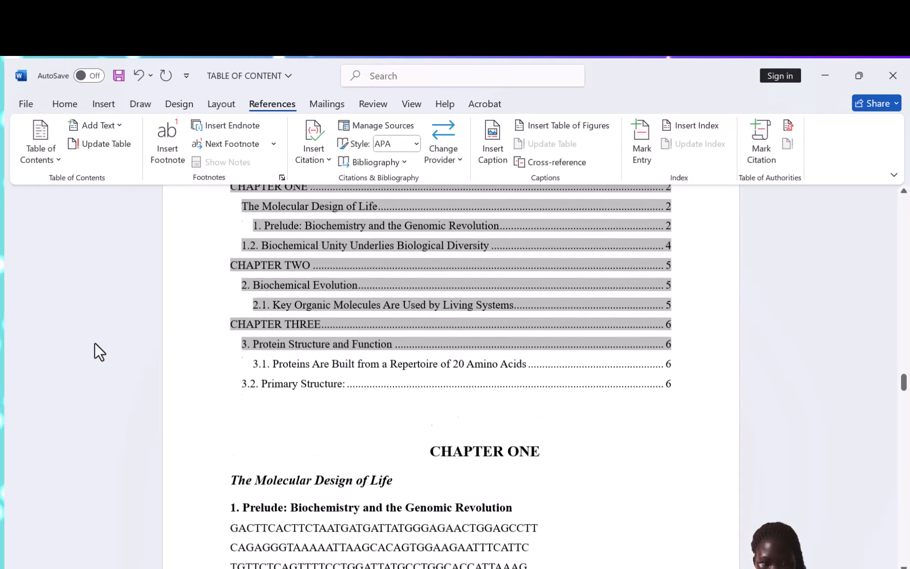
pyautogui.scroll(-7, 95, 344)
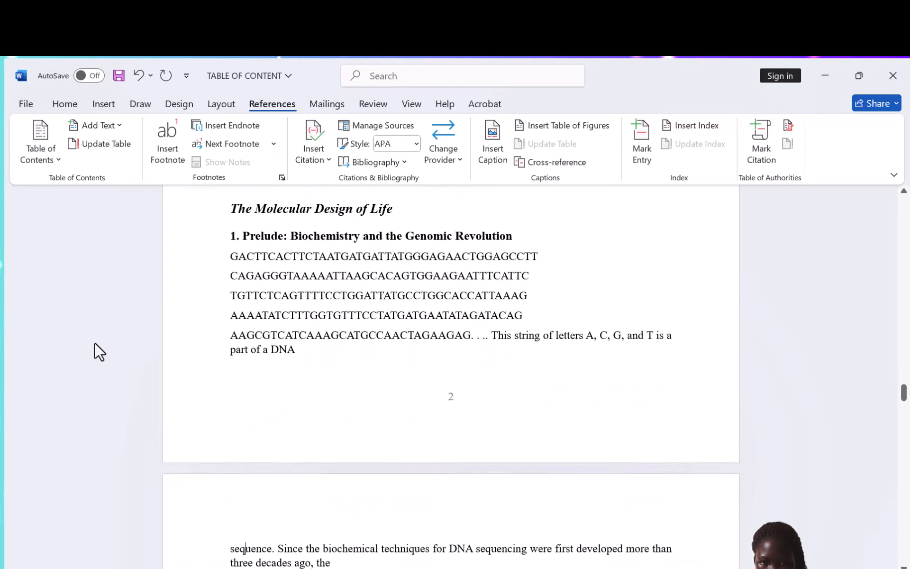
pyautogui.scroll(1, 95, 343)
# Step: Check the blank pages between the end of page iv and the table of contents, and where the table sits in the page numbering
pyautogui.scroll(10, 94, 343)
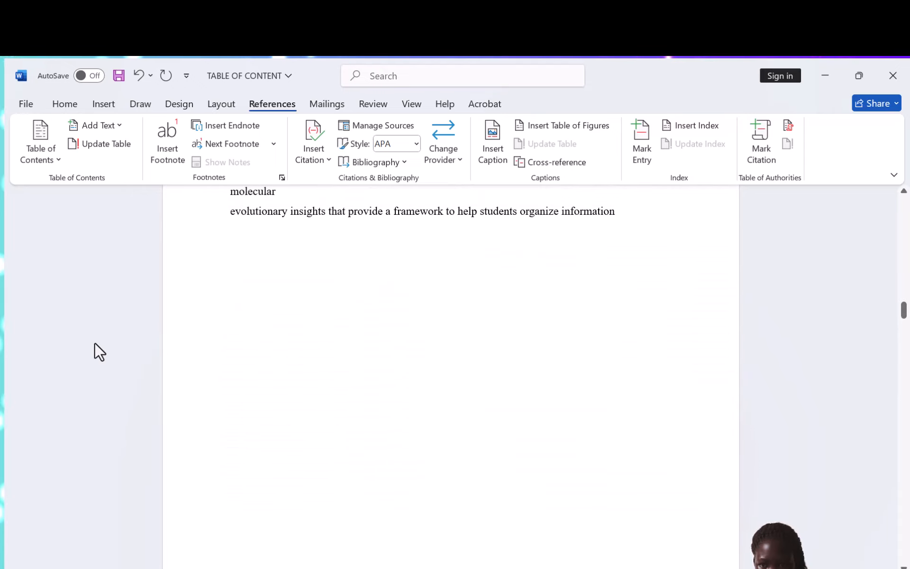
pyautogui.scroll(-5, 94, 343)
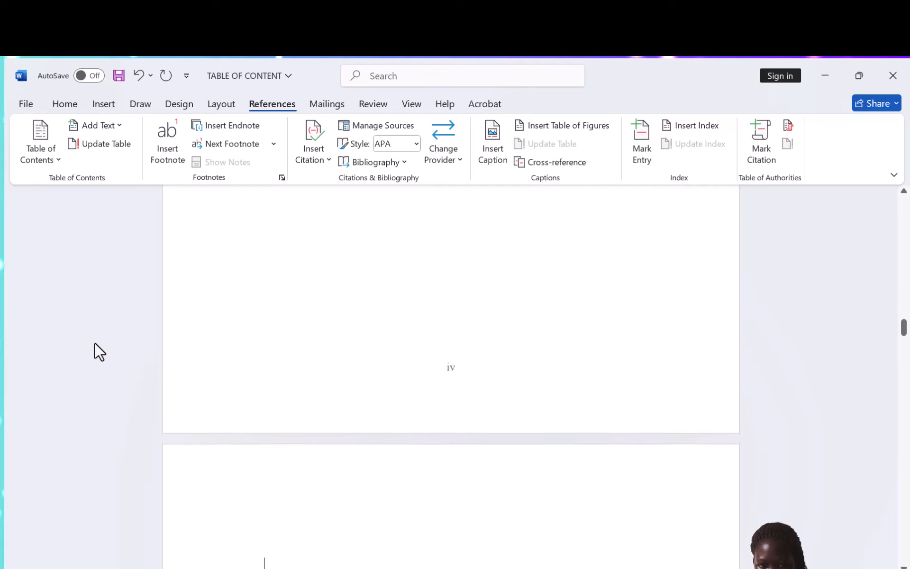
pyautogui.scroll(-3, 94, 344)
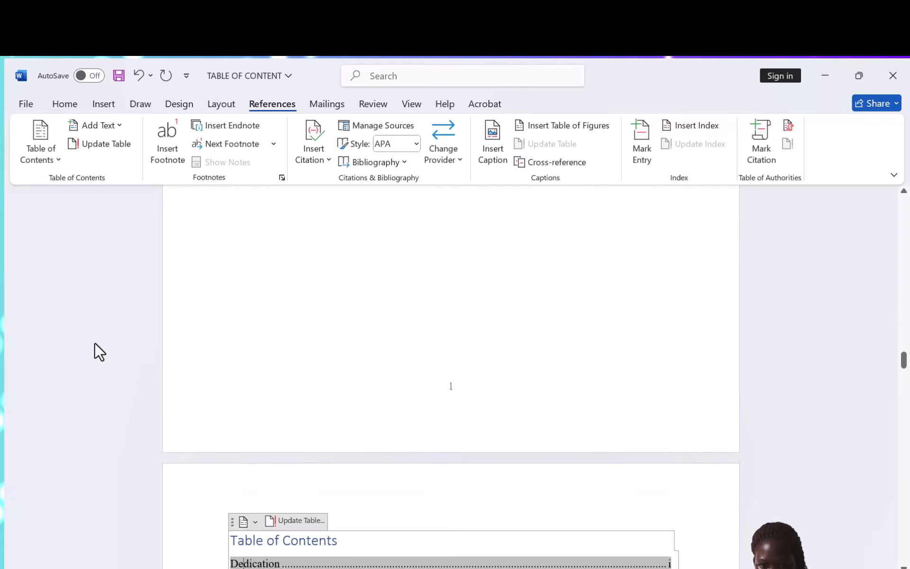
pyautogui.scroll(3, 95, 343)
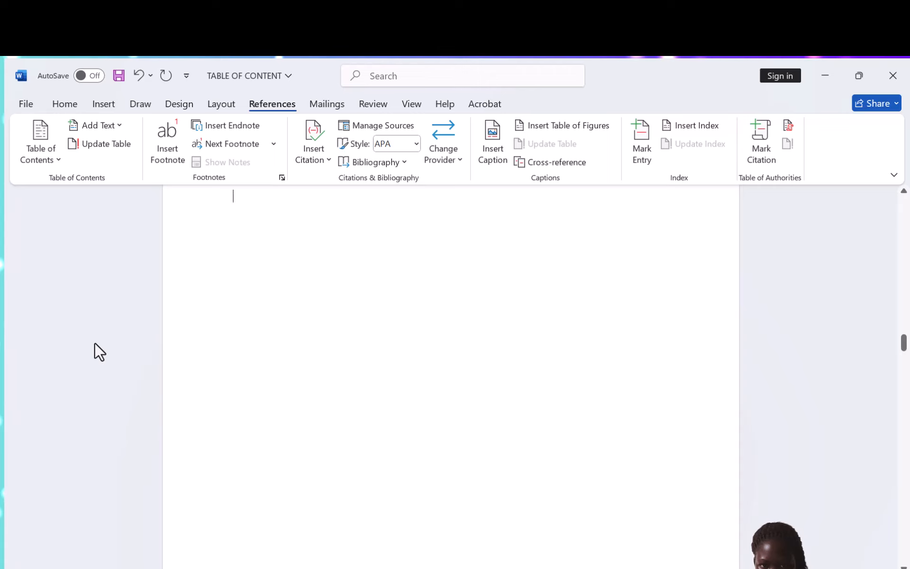
pyautogui.scroll(3, 95, 344)
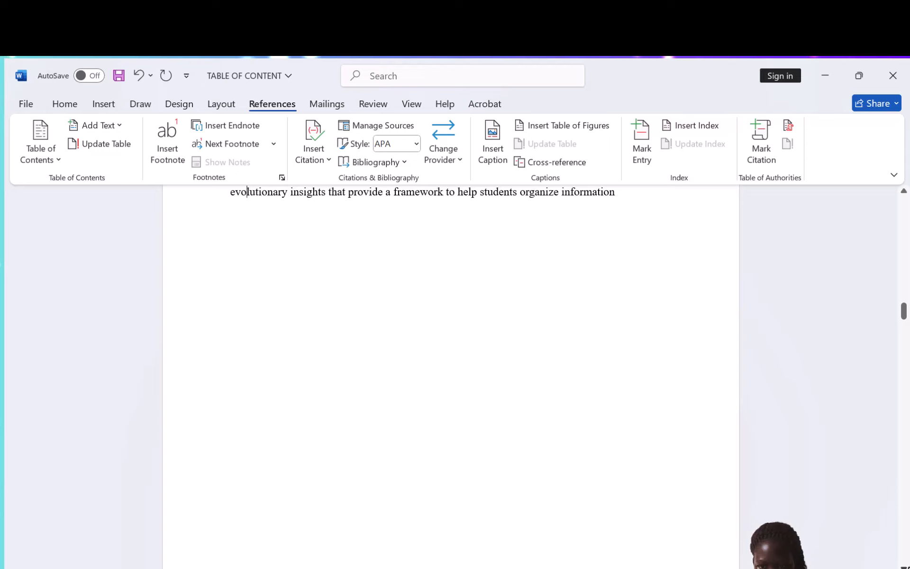
pyautogui.scroll(-1, 450, 379)
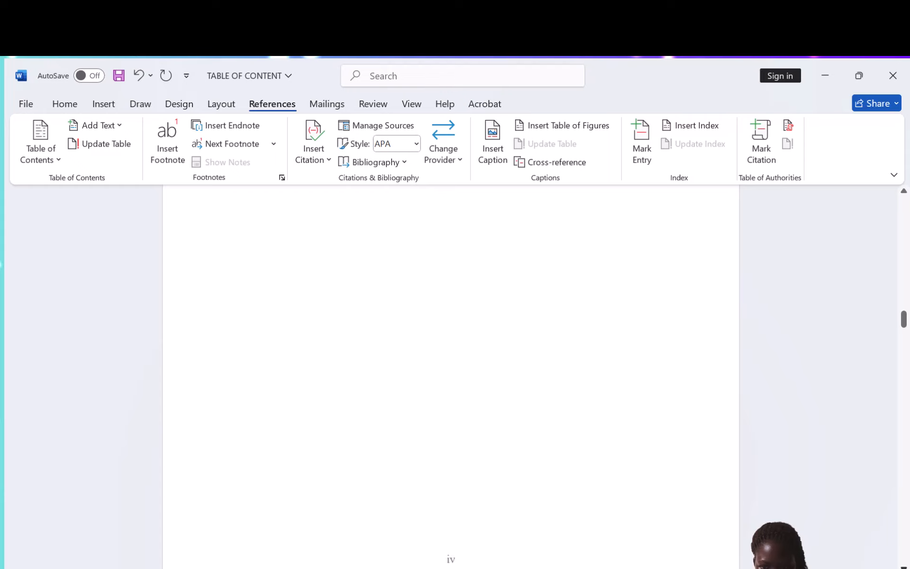
pyautogui.scroll(-4, 450, 379)
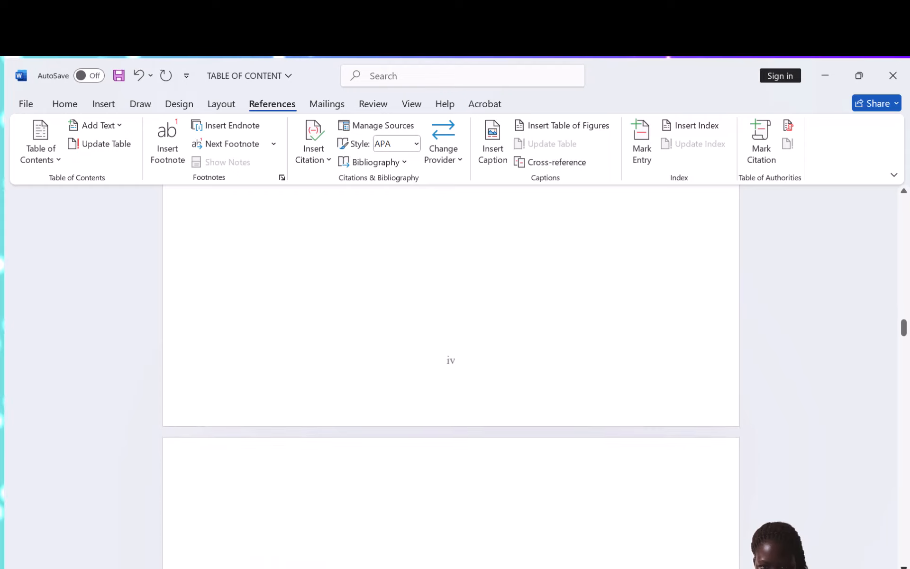
pyautogui.scroll(-3, 450, 380)
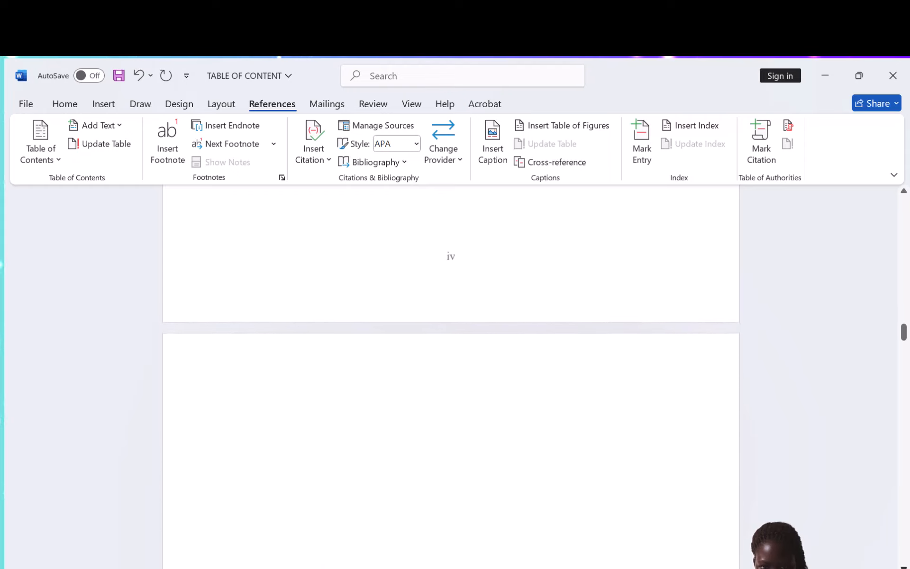
pyautogui.scroll(-3, 450, 379)
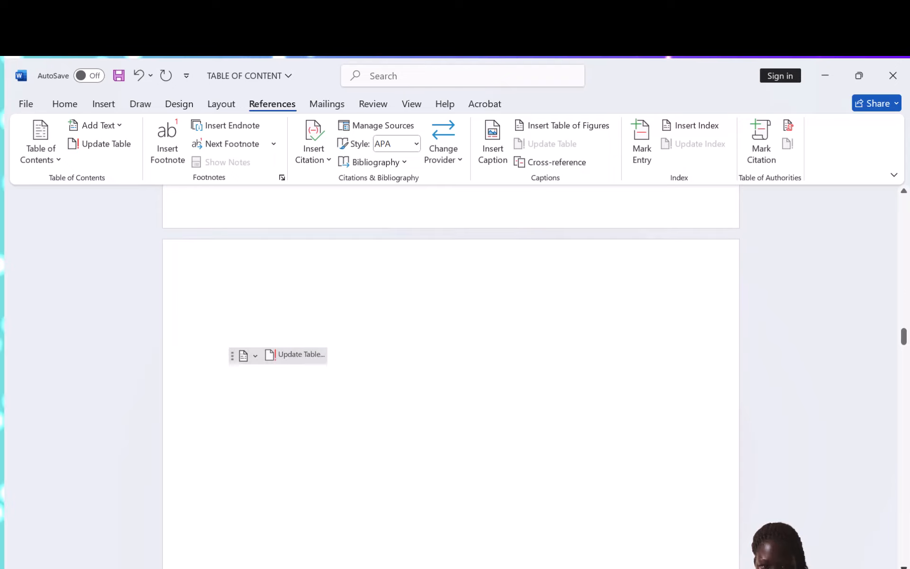
pyautogui.scroll(-2, 451, 379)
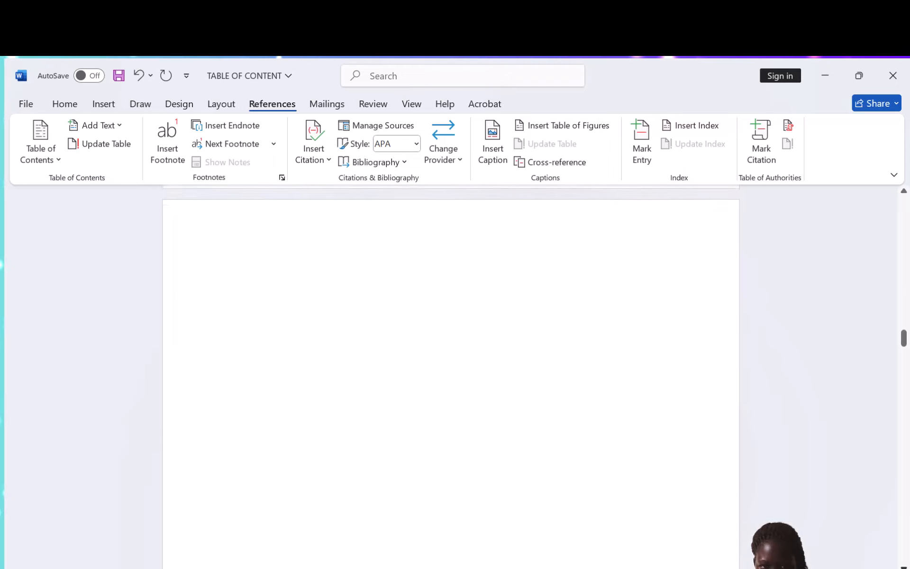
pyautogui.scroll(-1, 450, 379)
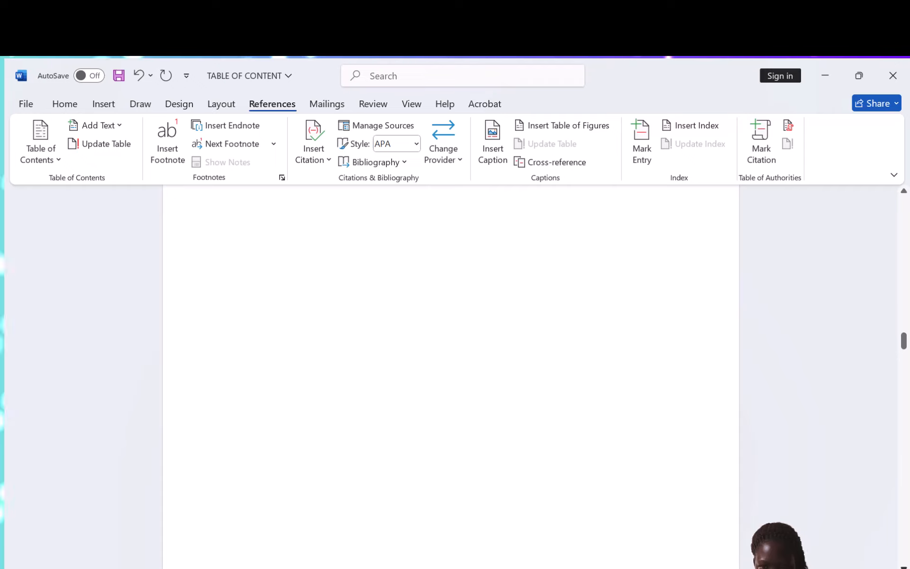
pyautogui.scroll(-2, 451, 379)
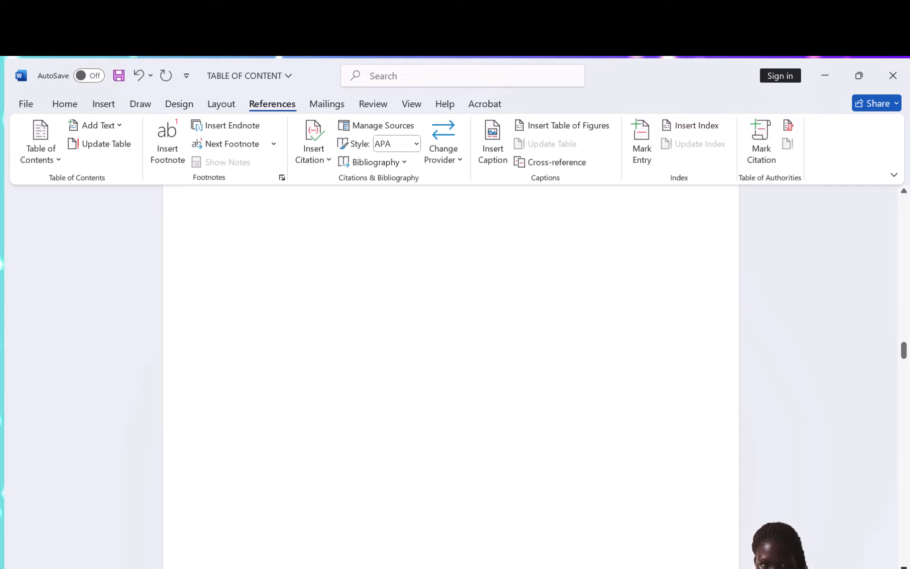
pyautogui.scroll(-3, 450, 379)
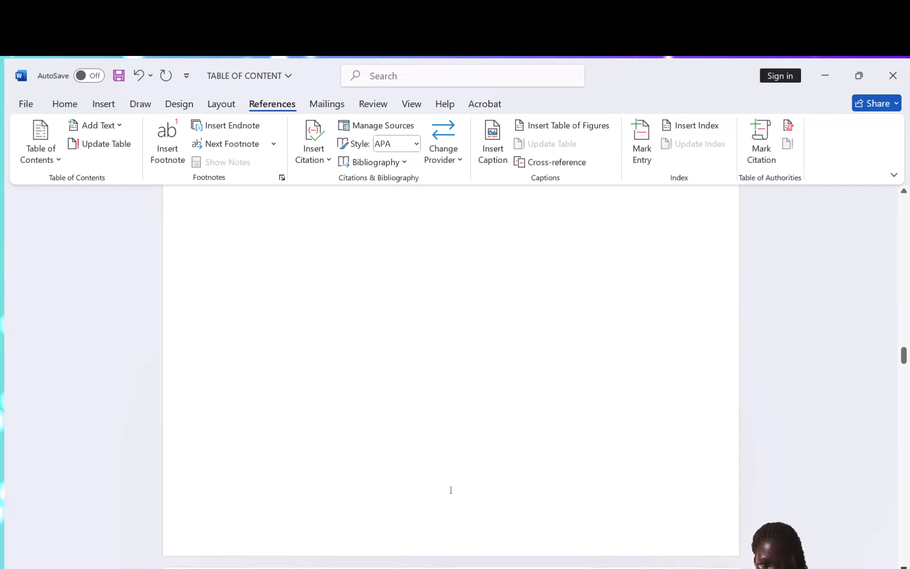
pyautogui.scroll(-3, 451, 380)
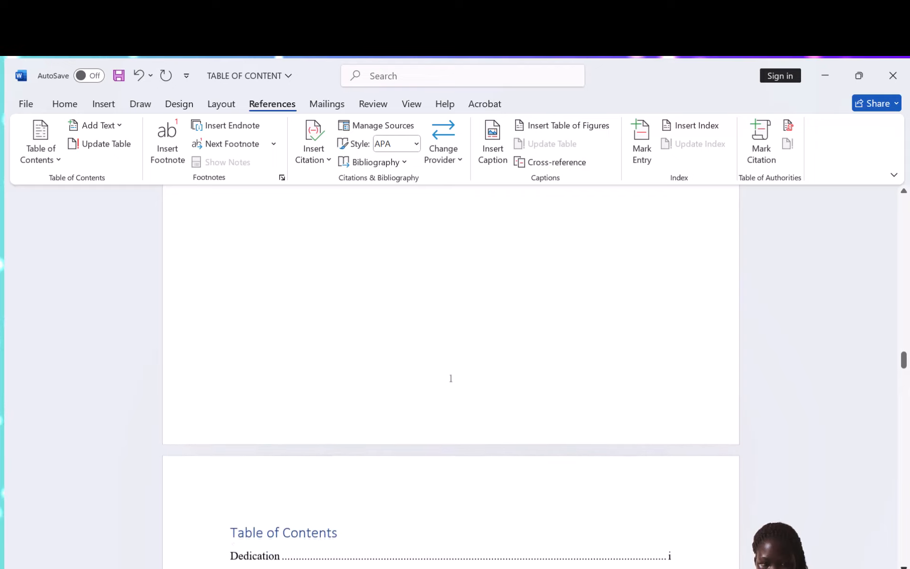
pyautogui.scroll(-3, 451, 380)
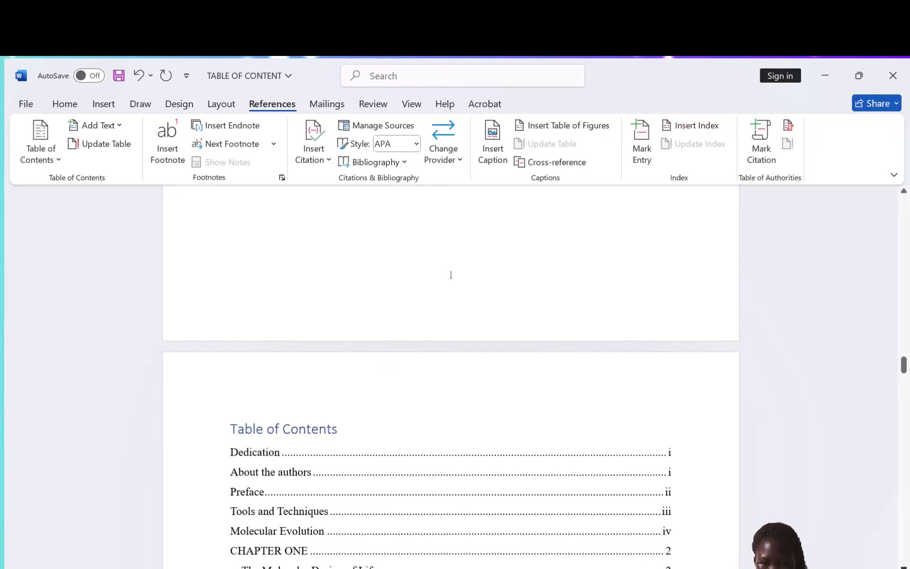
pyautogui.scroll(-3, 451, 379)
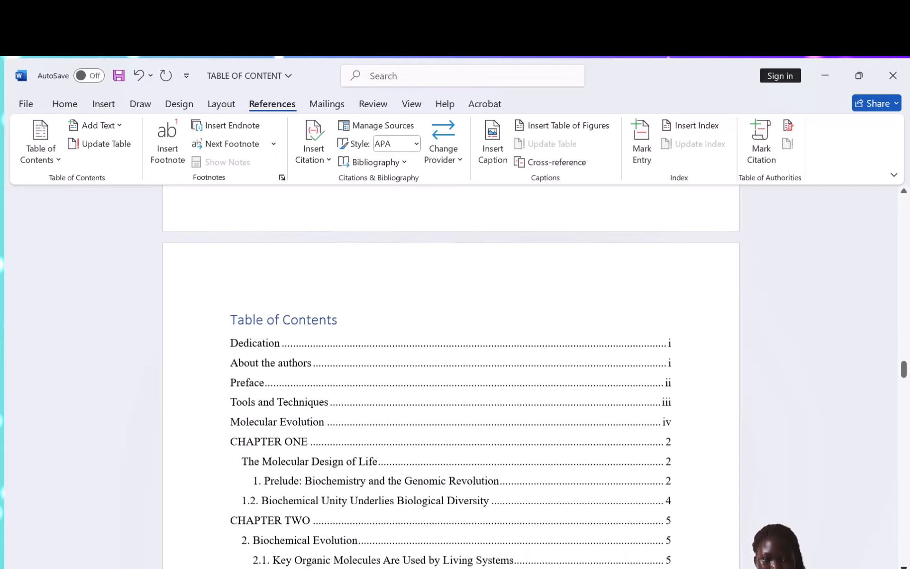
pyautogui.scroll(-1, 451, 380)
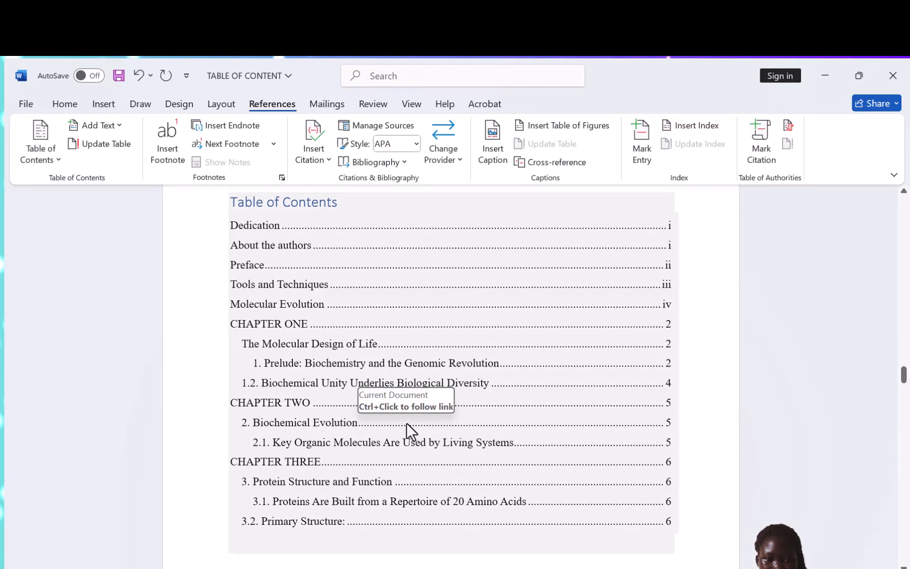
# Step: Undo the last two changes, including the table of contents insertion, and insert Automatic Table 2 on the page directly after page iv
pyautogui.click(139, 75)
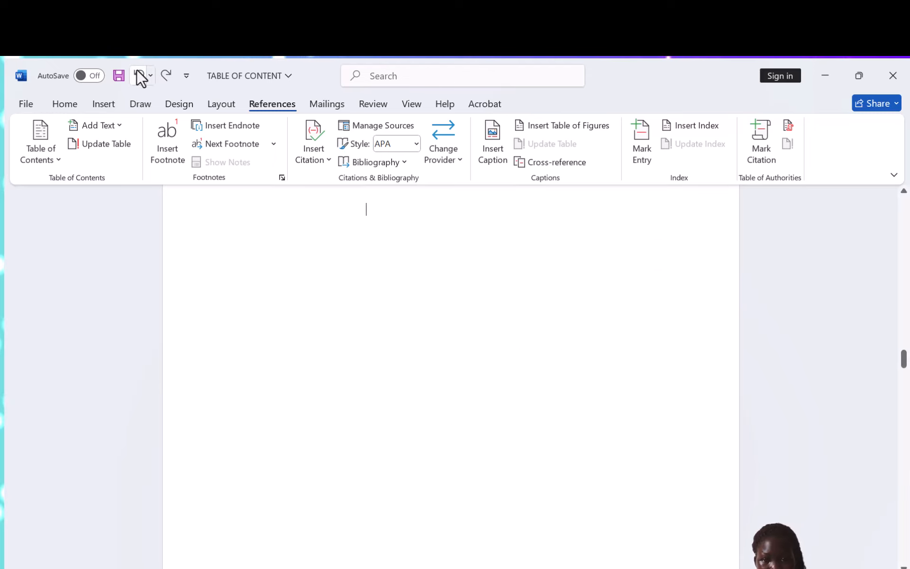
pyautogui.click(139, 76)
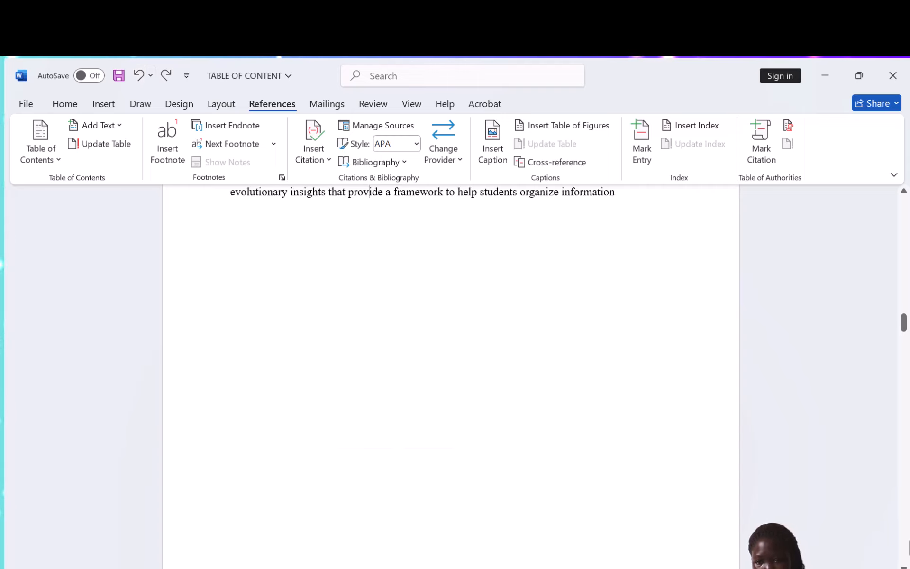
pyautogui.scroll(-1, 451, 377)
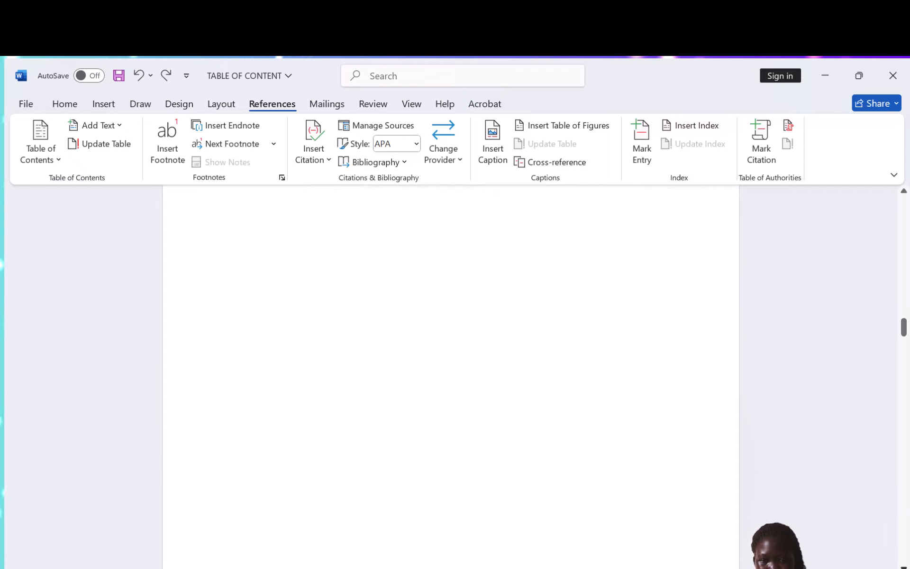
pyautogui.scroll(-3, 451, 377)
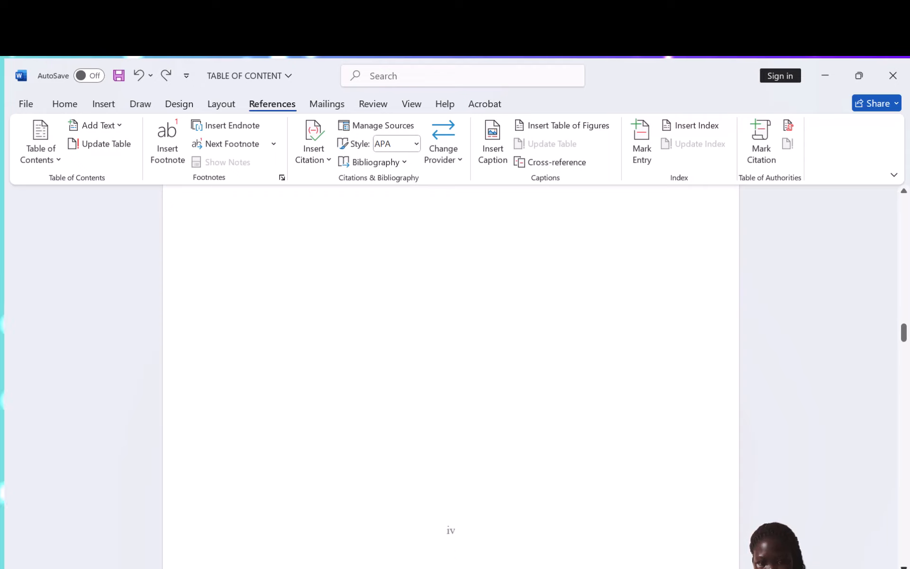
pyautogui.scroll(-3, 450, 377)
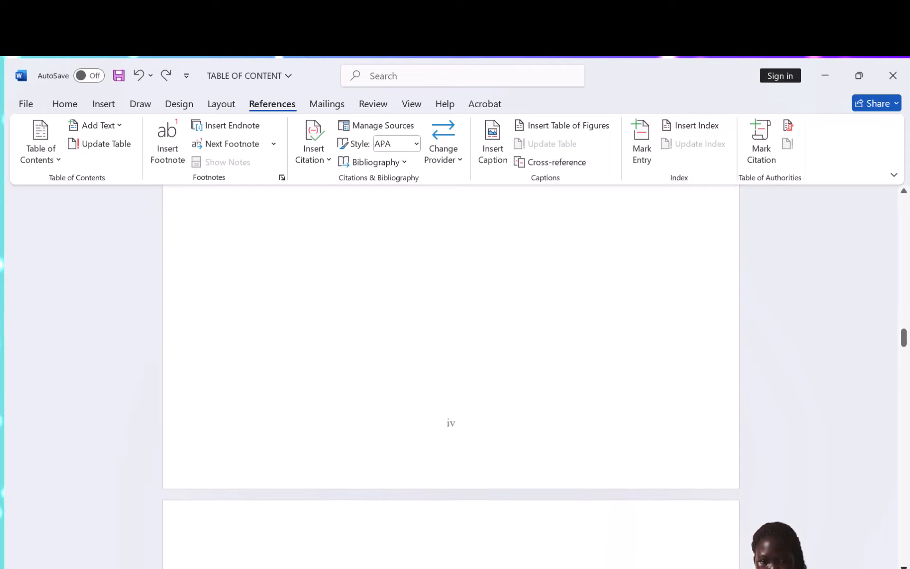
pyautogui.scroll(-3, 451, 377)
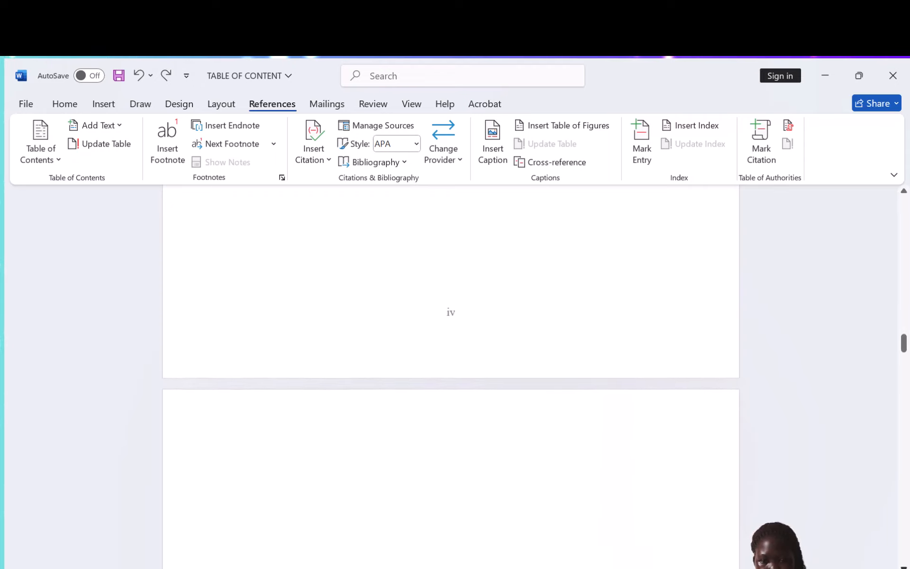
pyautogui.scroll(-2, 451, 377)
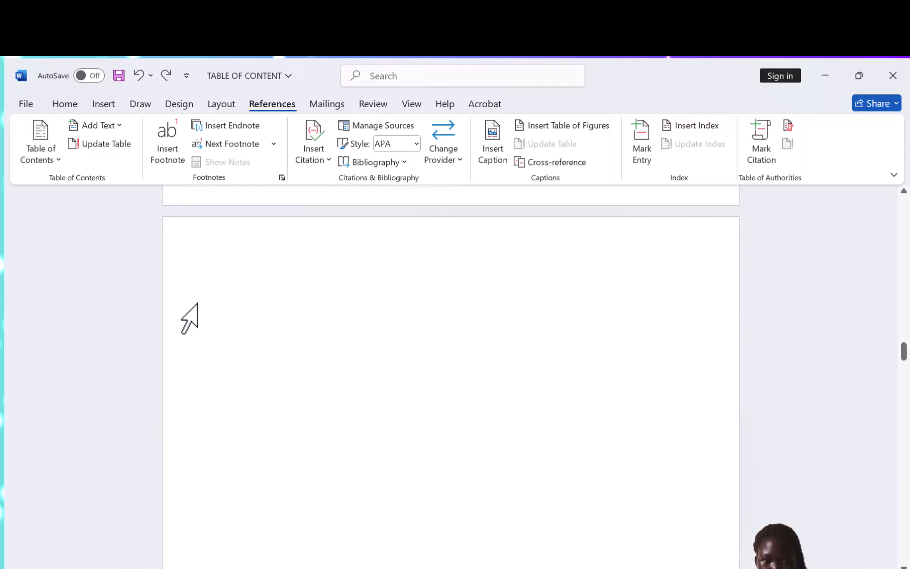
pyautogui.rightClick(196, 235)
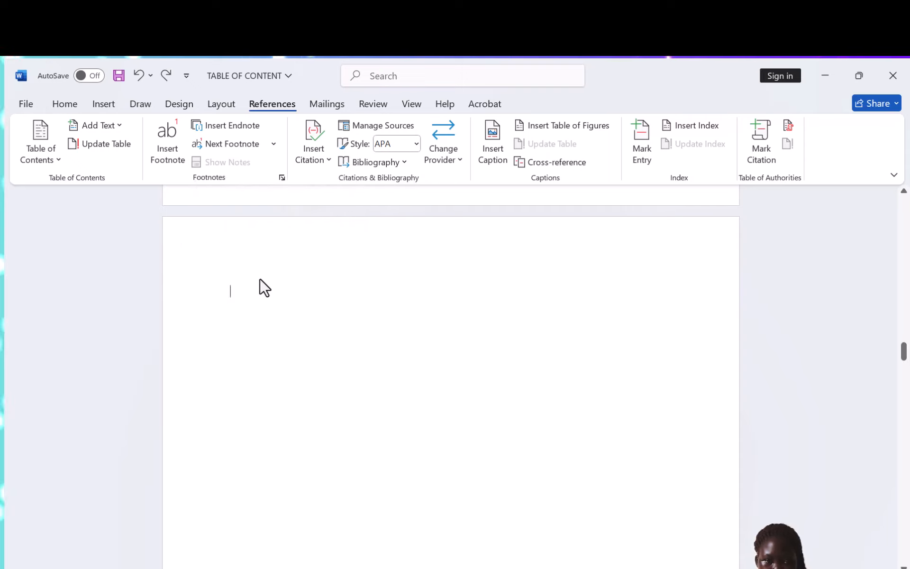
pyautogui.click(30, 147)
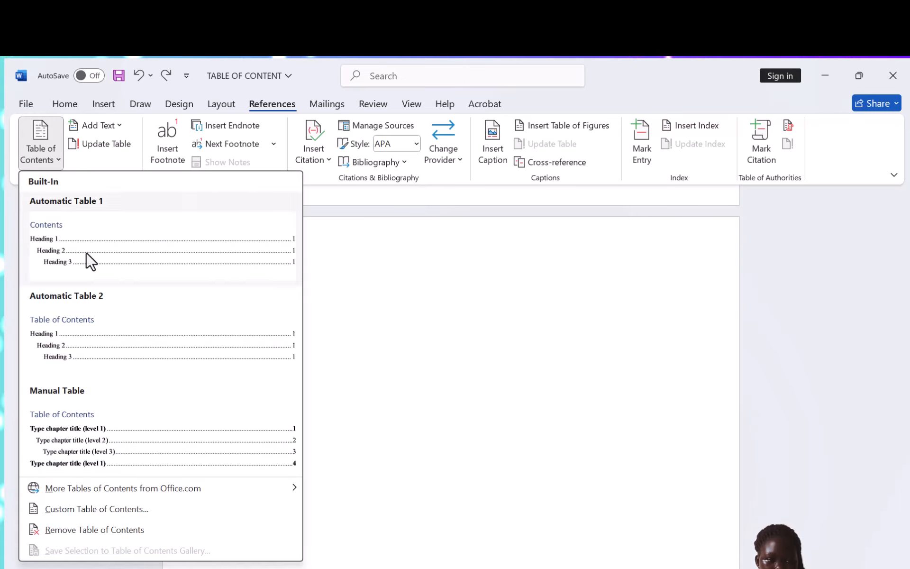
pyautogui.click(107, 332)
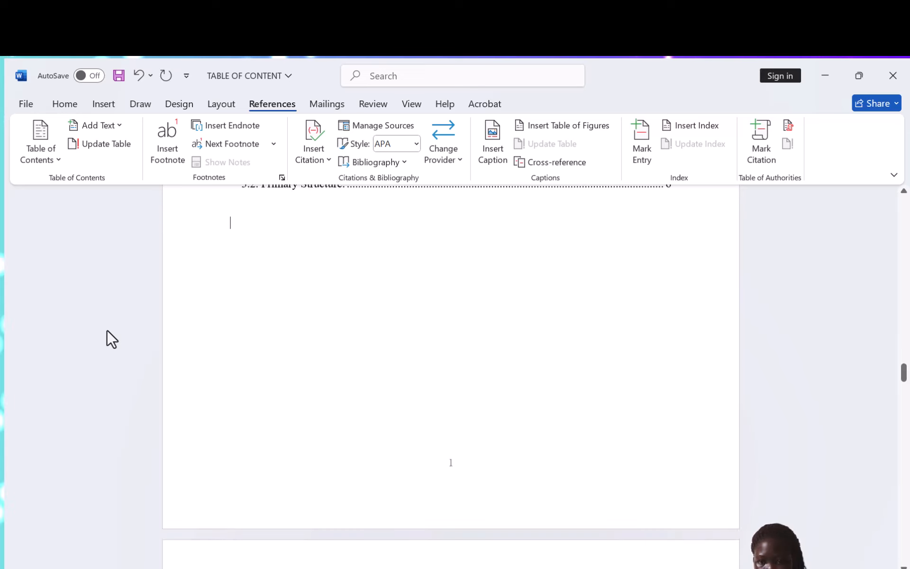
# Step: Examine the inserted table of contents from its last entry up to its heading, and its position after page iv
pyautogui.press('Up')
pyautogui.press('Up')
pyautogui.press('Up')
pyautogui.press('Up')
pyautogui.press('Up')
pyautogui.press('Up')
pyautogui.press('Up')
pyautogui.press('Up')
pyautogui.press('Up')
pyautogui.press('Up')
pyautogui.press('Up')
pyautogui.press('Up')
pyautogui.press('Up')
pyautogui.press('Up')
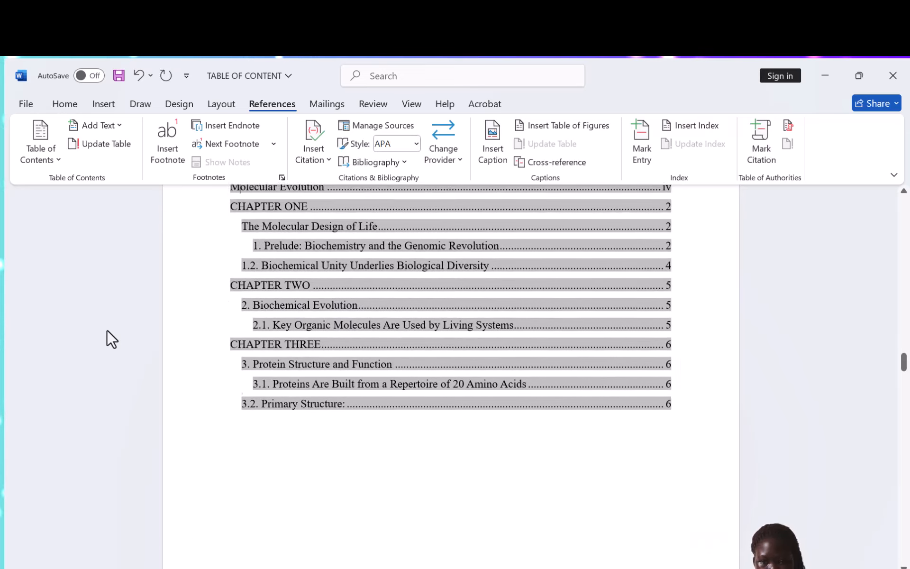
pyautogui.press('Up')
pyautogui.press('Up')
pyautogui.press('Up')
pyautogui.press('Up')
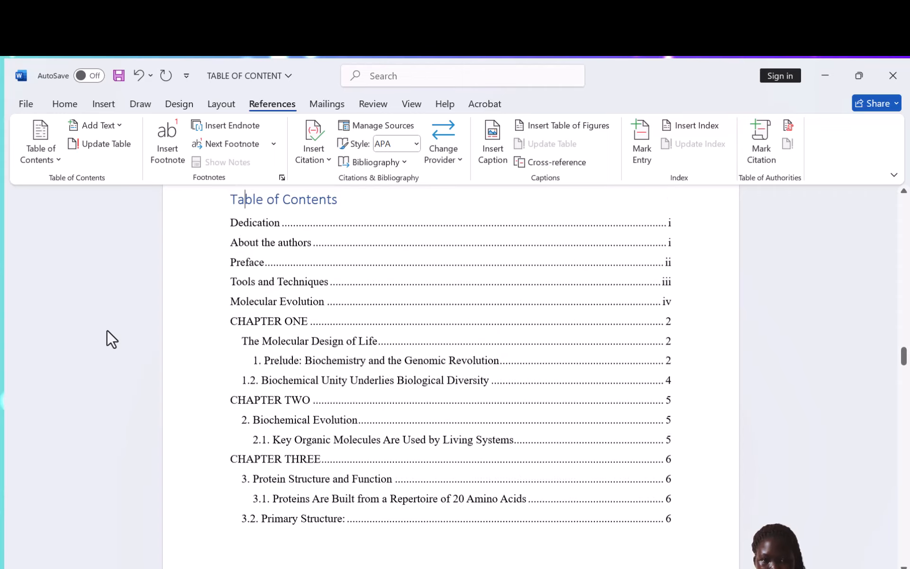
pyautogui.press('Up')
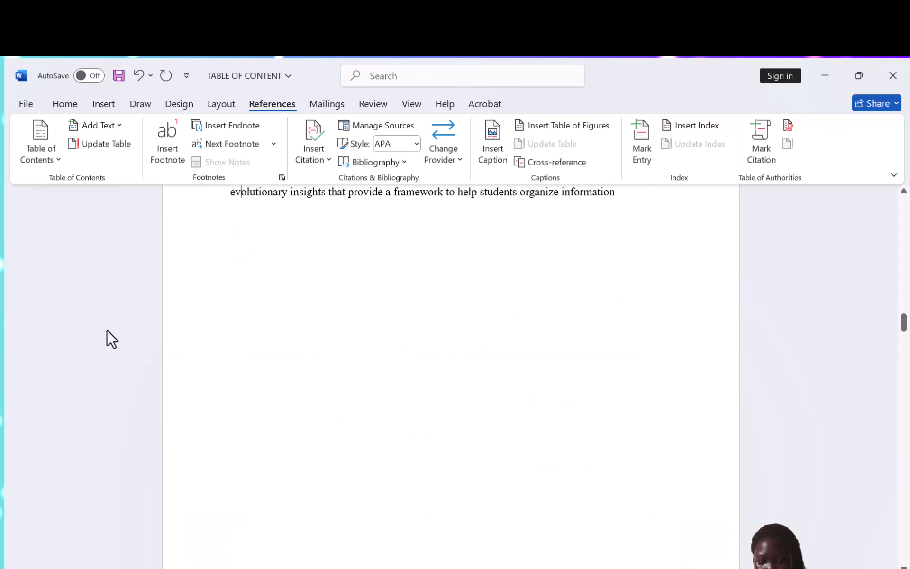
pyautogui.press('Down')
pyautogui.press('Down')
pyautogui.press('Down')
pyautogui.press('Down')
pyautogui.press('Down')
pyautogui.press('Down')
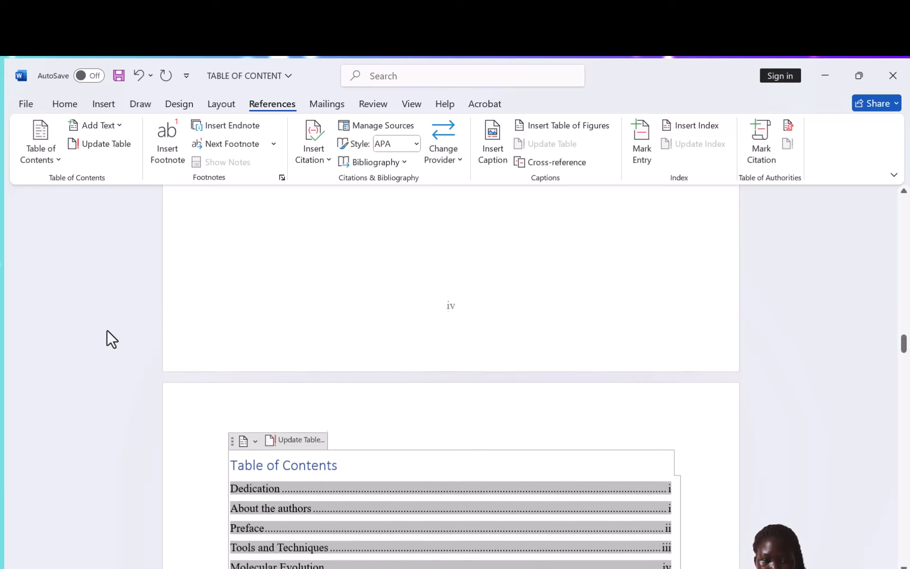
pyautogui.press('Down')
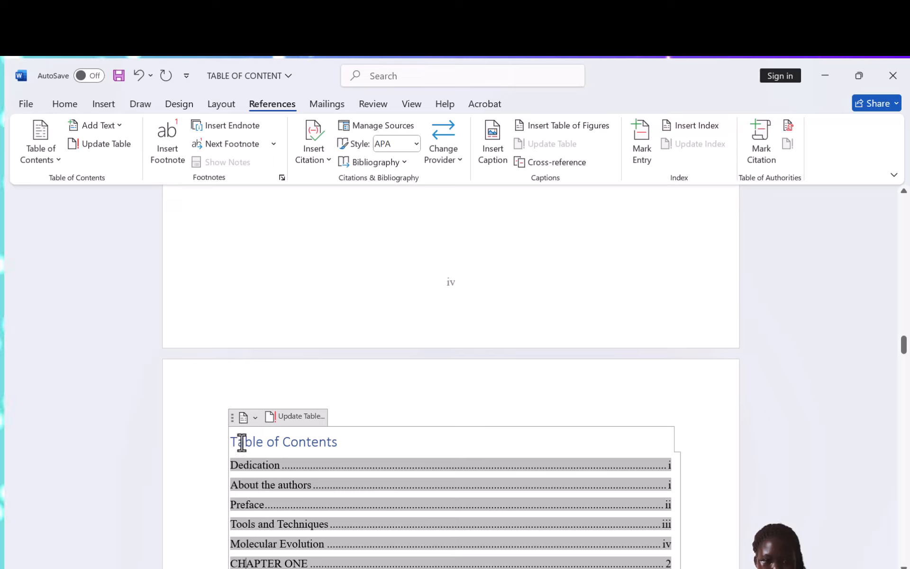
# Step: Insert the capitalized text "TABLE OF CONTENTS" after the word "Table" in the table of contents heading
pyautogui.click(265, 444)
pyautogui.write('TAB')
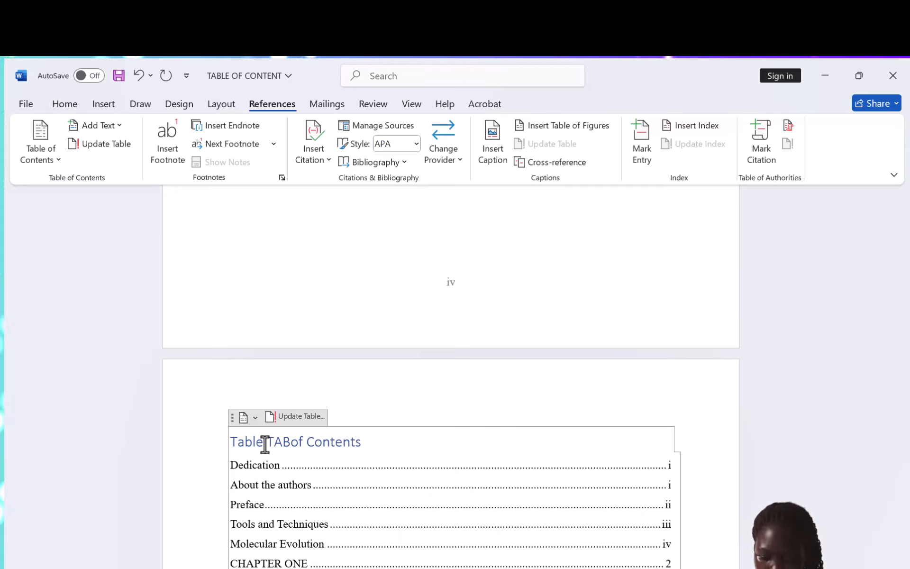
pyautogui.write('LE OF ')
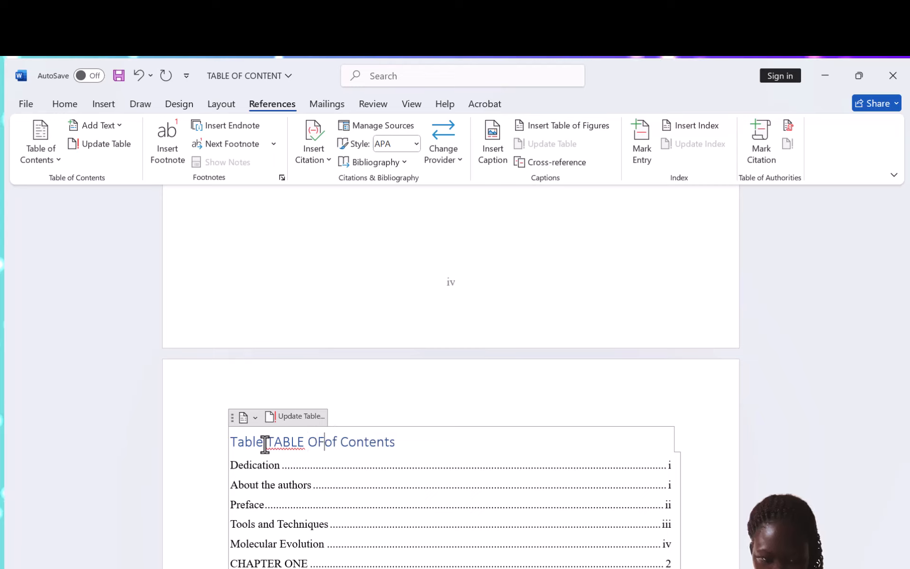
pyautogui.write('CONTE')
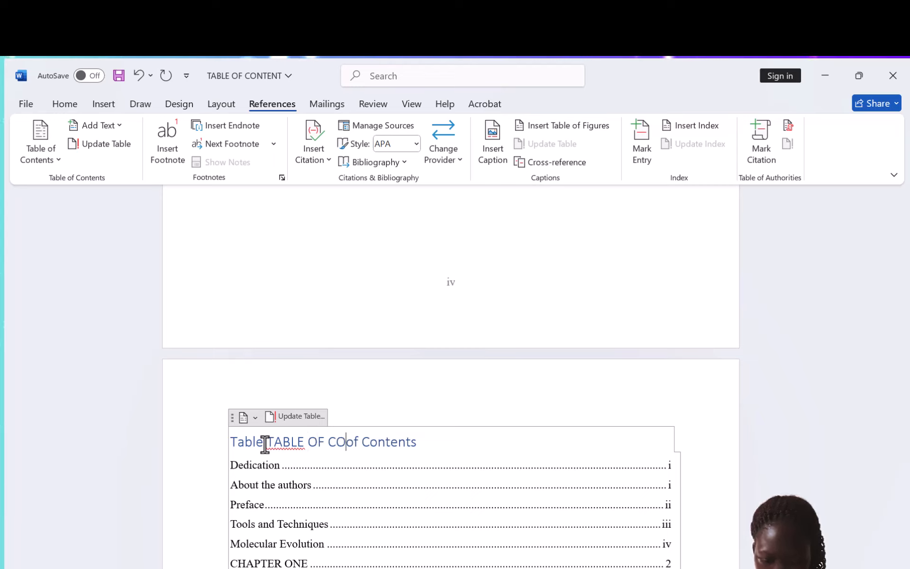
pyautogui.write('N')
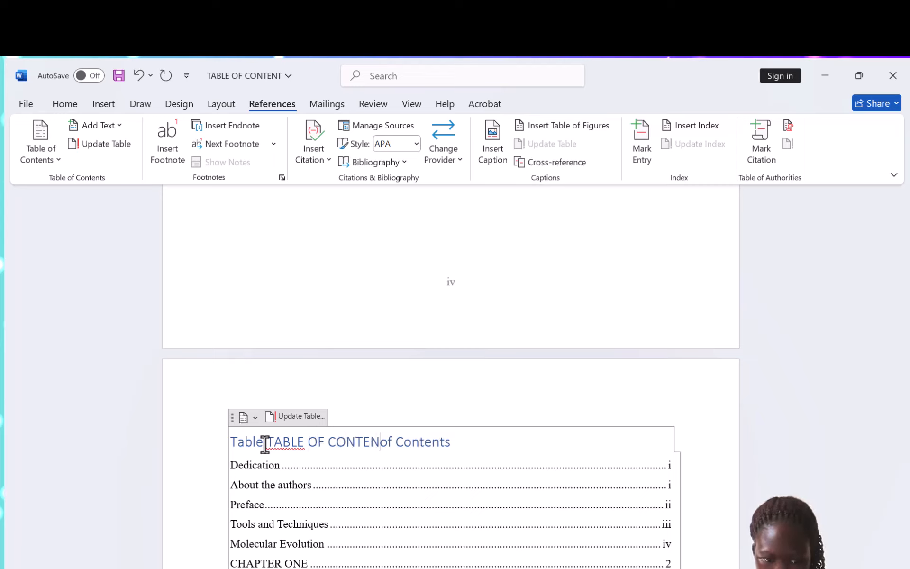
pyautogui.write('TS')
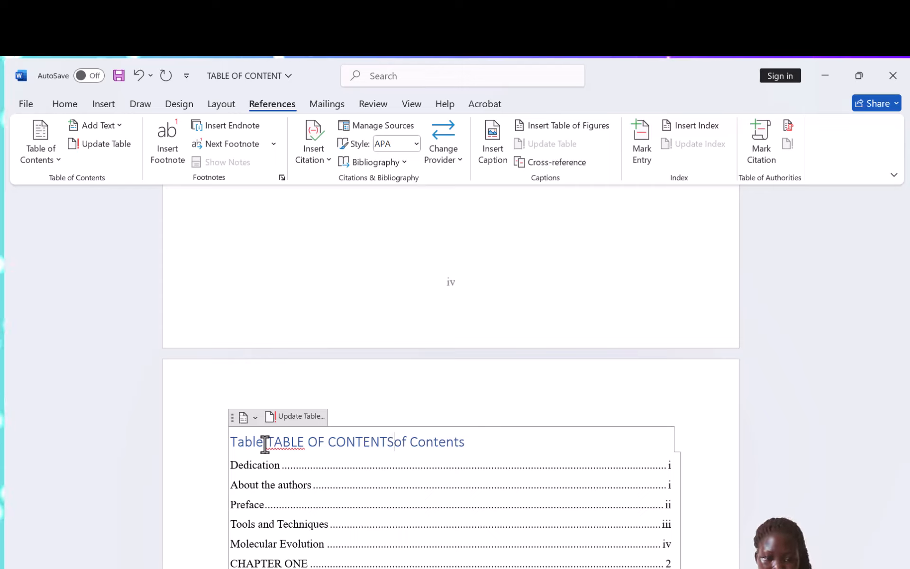
pyautogui.click(265, 442)
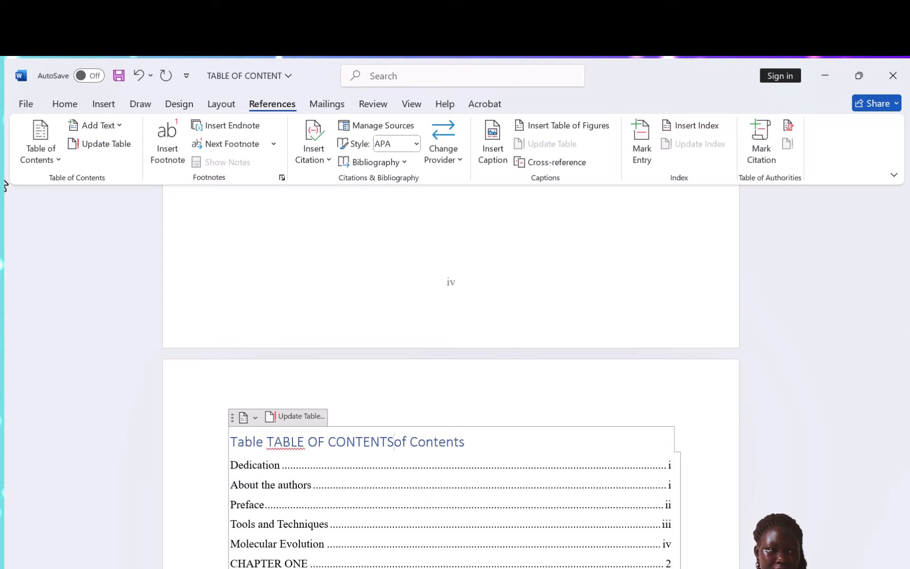
# Step: Replace the existing table of contents with the built-in Automatic Table 1
pyautogui.click(33, 154)
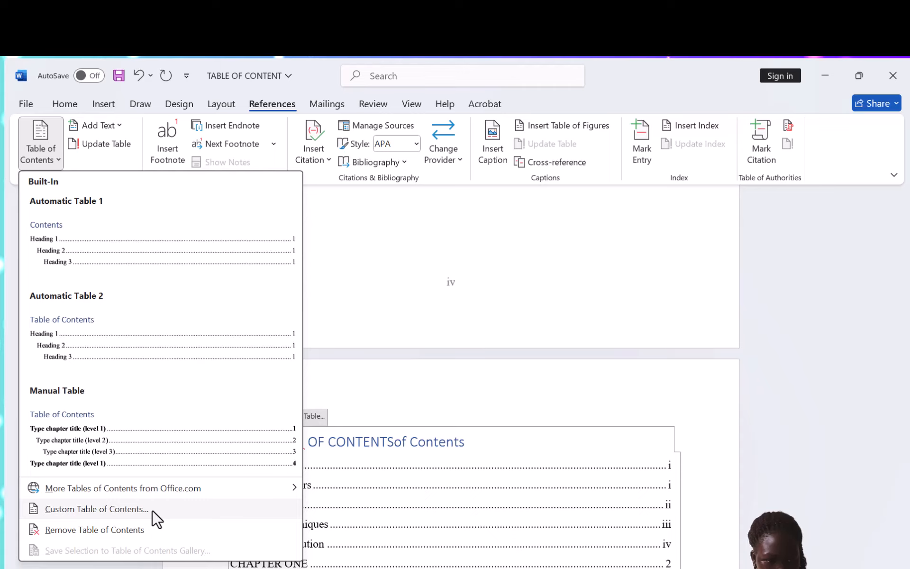
pyautogui.press('Escape')
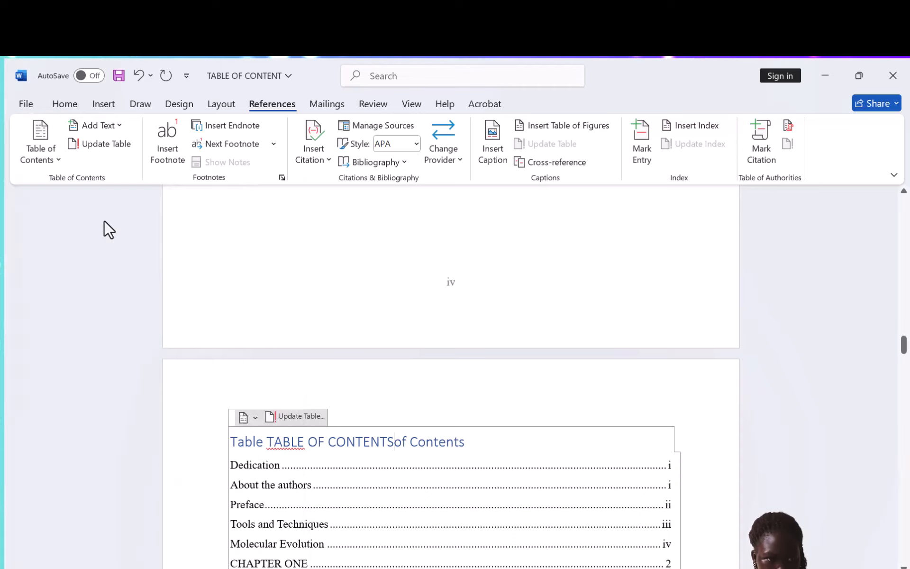
pyautogui.scroll(-10, 95, 234)
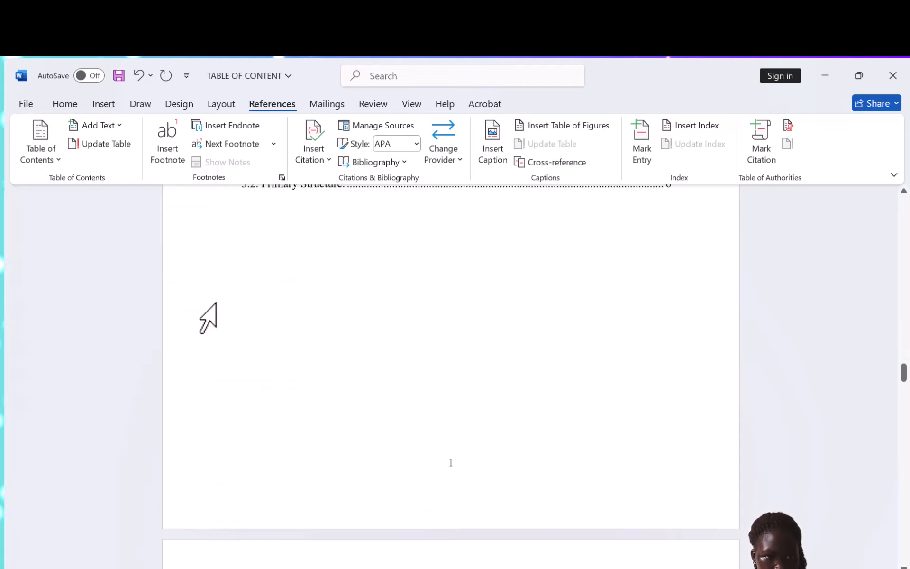
# Step: Update the entire table of contents rather than only its page numbers
pyautogui.click(74, 146)
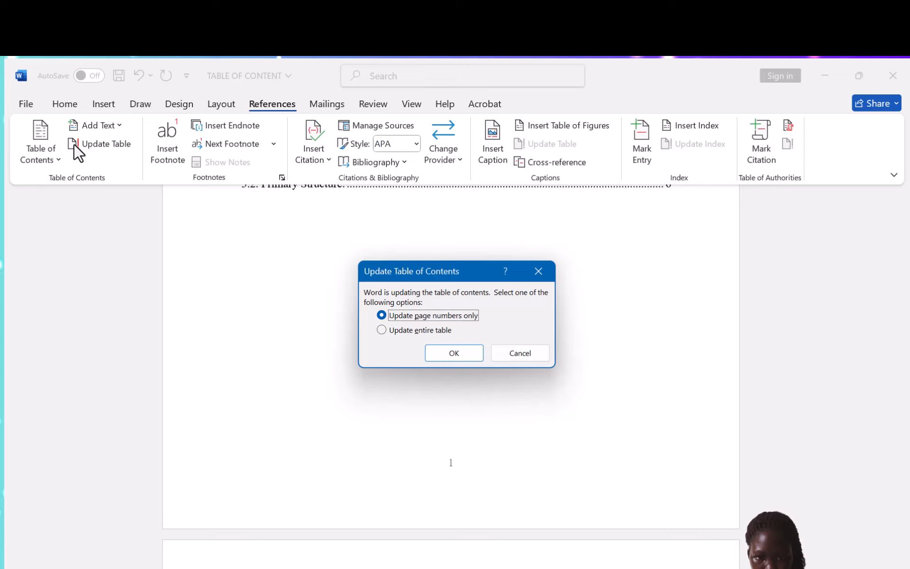
pyautogui.click(405, 329)
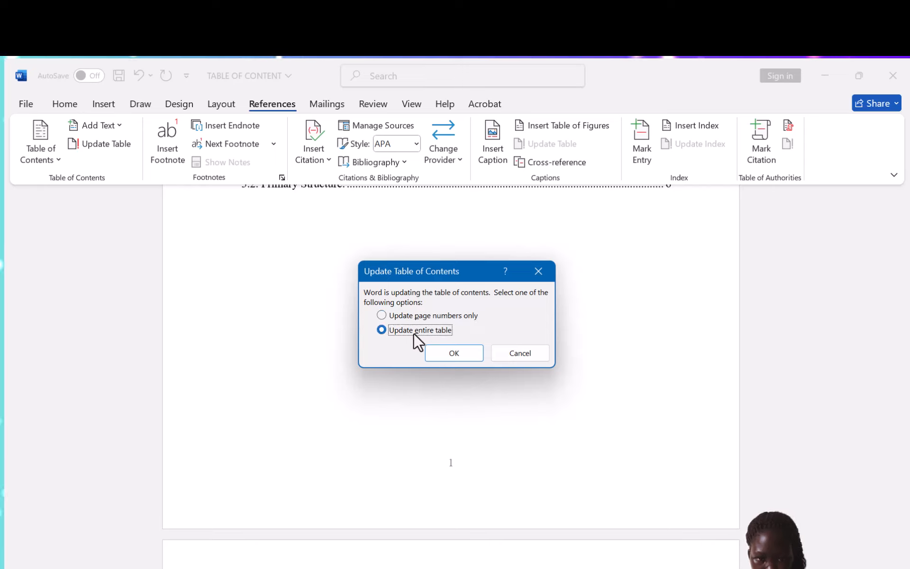
pyautogui.click(466, 353)
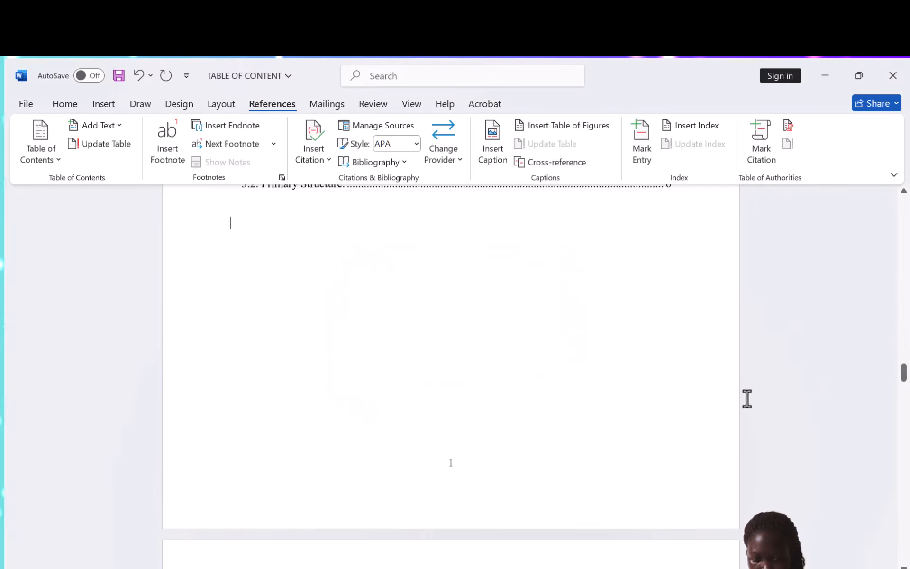
# Step: Review the updated table of contents, including its heading, entries and page numbers, and its place after page iv
pyautogui.press('Up')
pyautogui.press('Up')
pyautogui.press('Up')
pyautogui.press('Up')
pyautogui.press('Up')
pyautogui.press('Up')
pyautogui.press('Up')
pyautogui.press('Up')
pyautogui.press('Up')
pyautogui.press('Up')
pyautogui.press('Up')
pyautogui.press('Up')
pyautogui.press('Up')
pyautogui.press('Up')
pyautogui.press('Up')
pyautogui.press('Up')
pyautogui.press('Up')
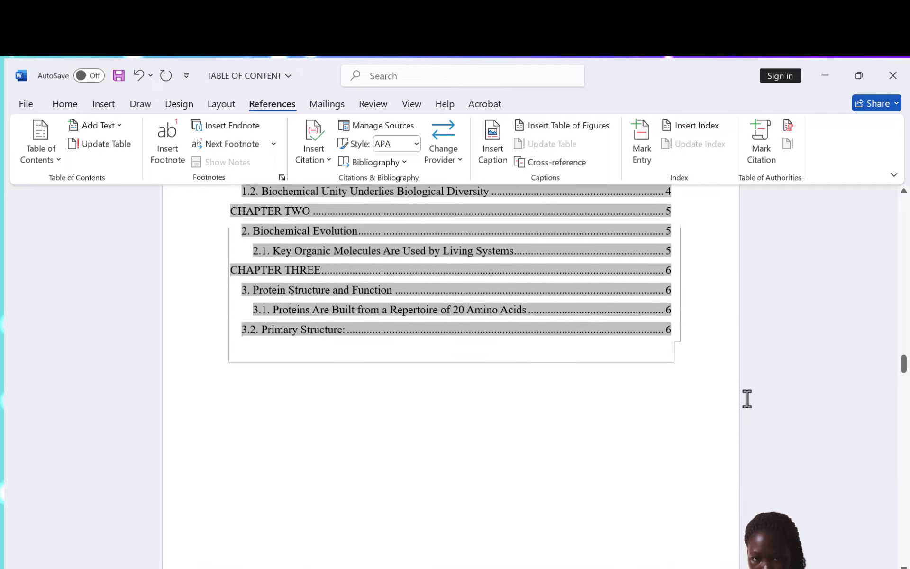
pyautogui.press('Up')
pyautogui.press('Up')
pyautogui.press('Up')
pyautogui.press('Up')
pyautogui.press('Up')
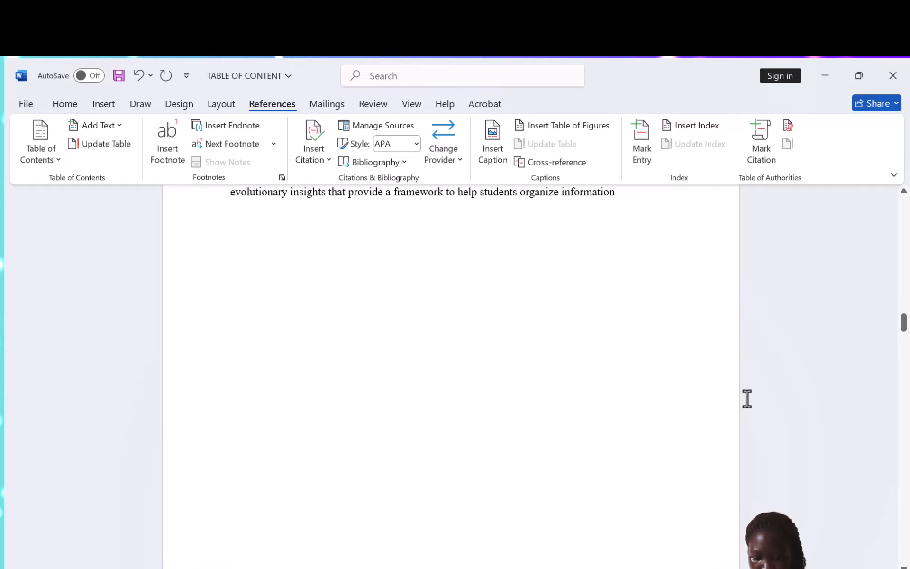
pyautogui.press('Down')
pyautogui.press('Down')
pyautogui.press('Down')
pyautogui.press('Down')
pyautogui.press('Down')
pyautogui.press('Down')
pyautogui.press('Down')
pyautogui.press('Down')
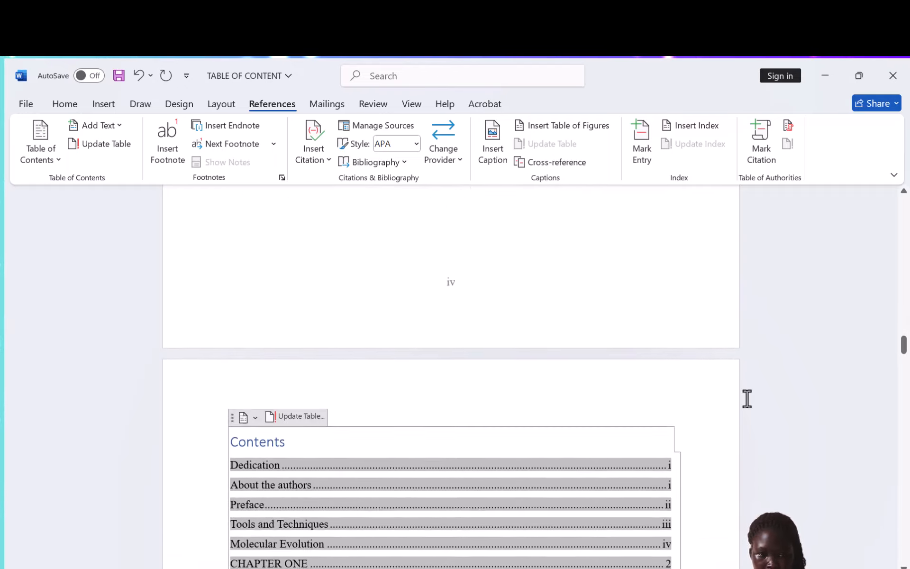
pyautogui.press('Down')
pyautogui.press('Down')
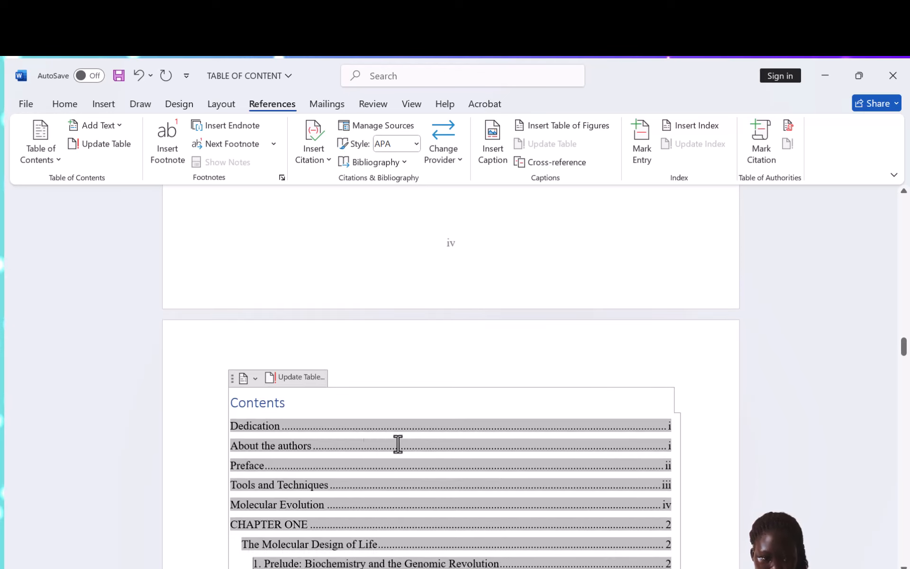
# Step: Insert the capitalized text "TABLE OF CONTENTS" inside the word "Contents" in the table of contents heading
pyautogui.click(252, 403)
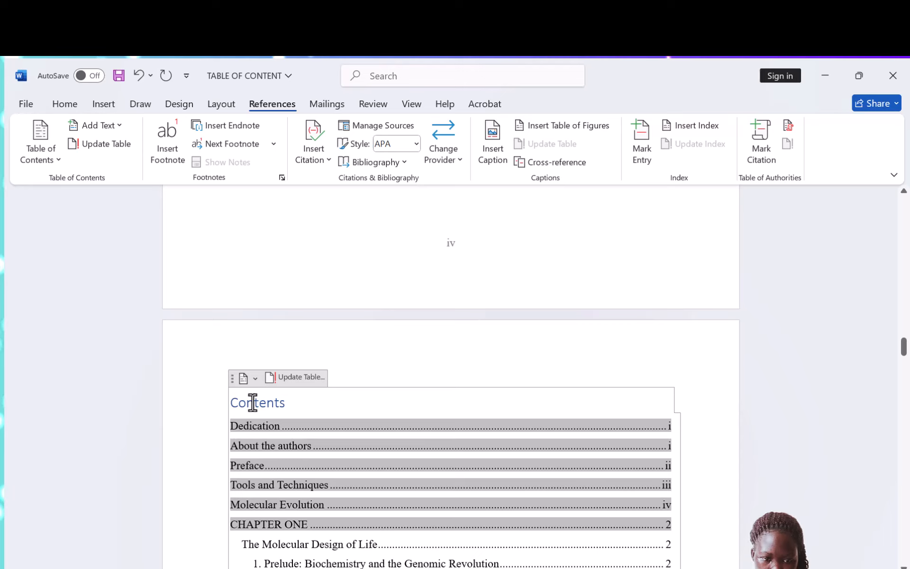
pyautogui.write('TA')
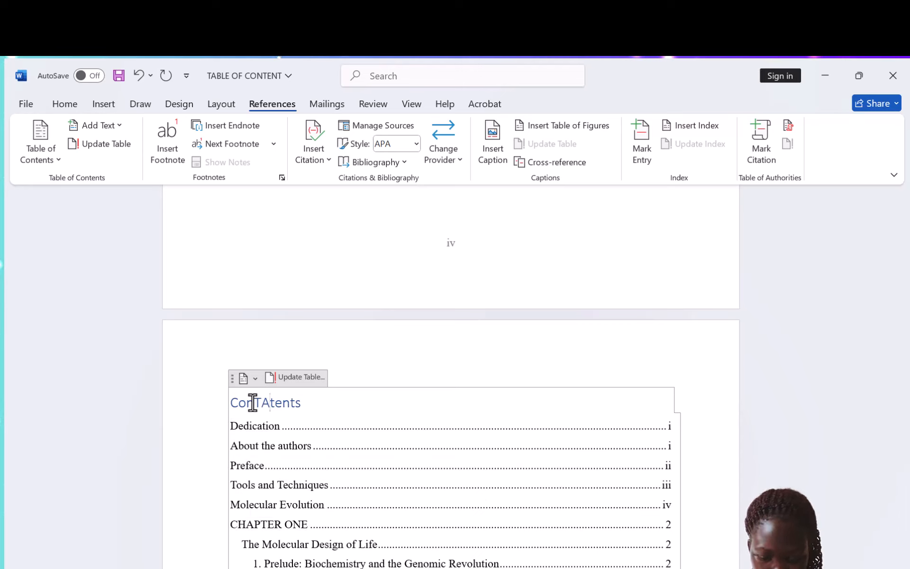
pyautogui.write('BLE')
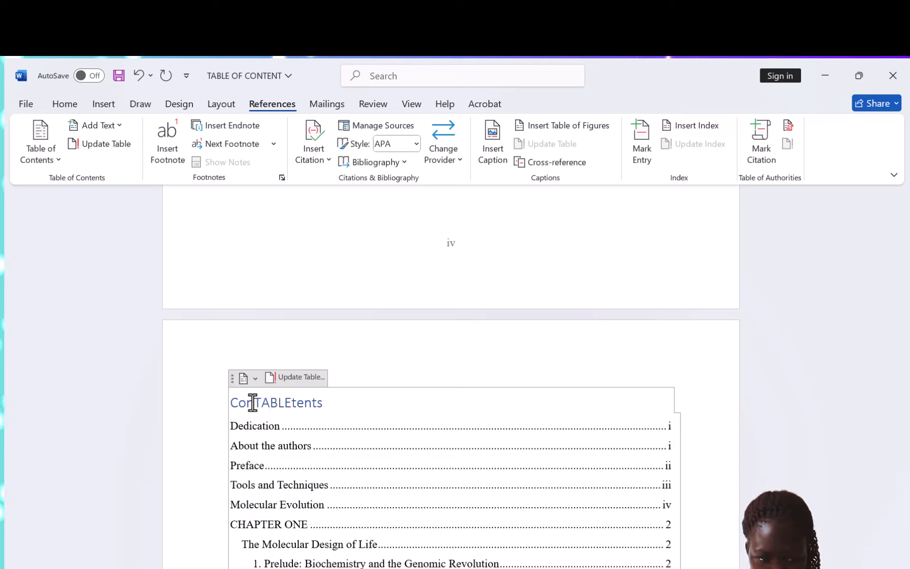
pyautogui.write(' OF ')
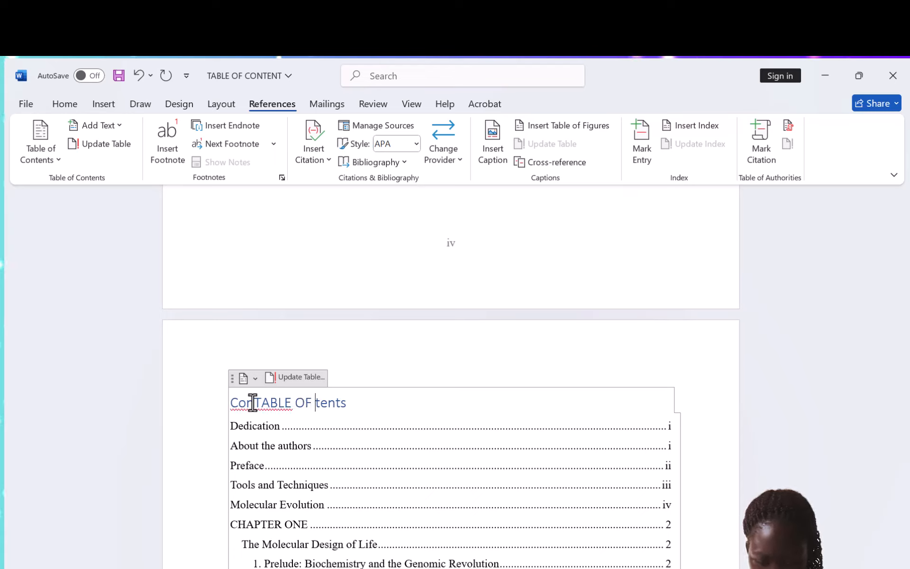
pyautogui.write('CONTE')
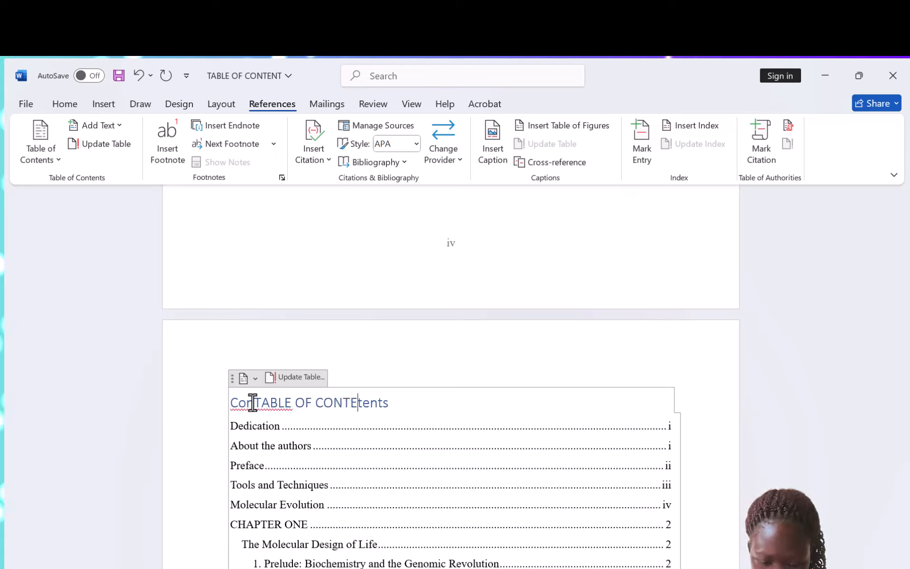
pyautogui.write('NT')
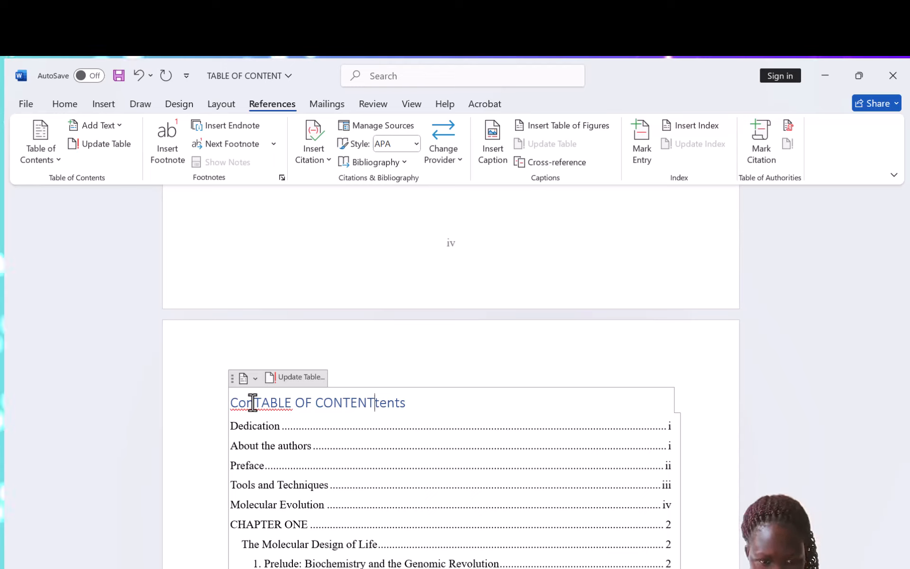
pyautogui.write('S')
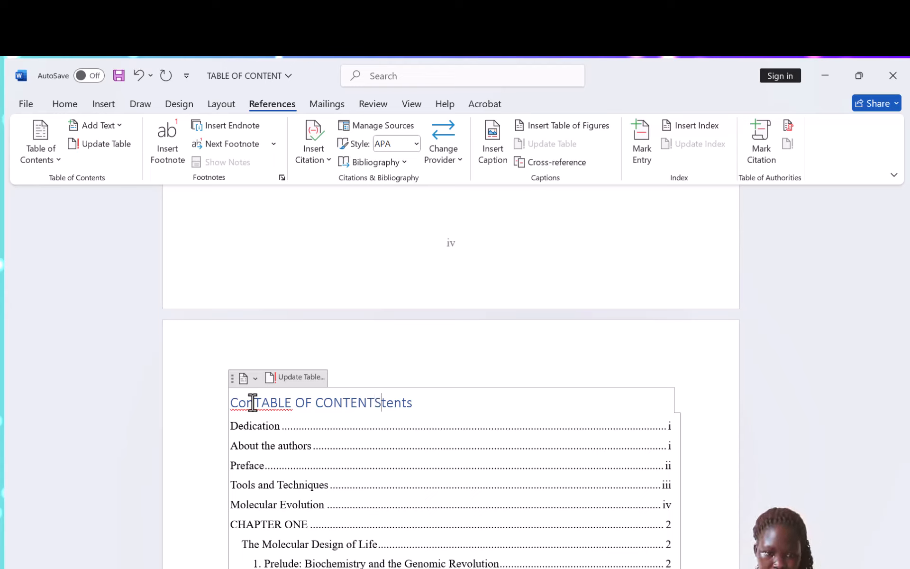
# Step: Update the table of contents with the option that refreshes the entire table
pyautogui.click(286, 379)
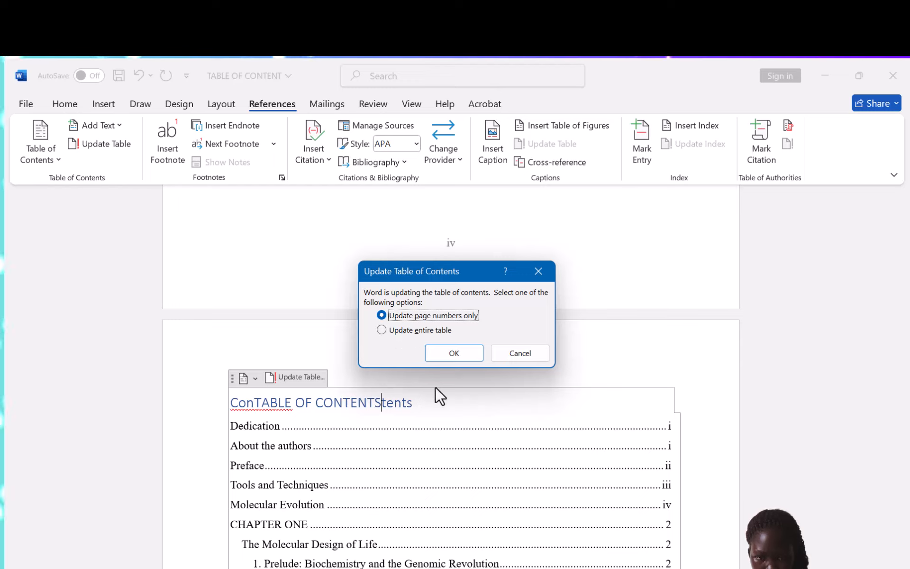
pyautogui.click(415, 398)
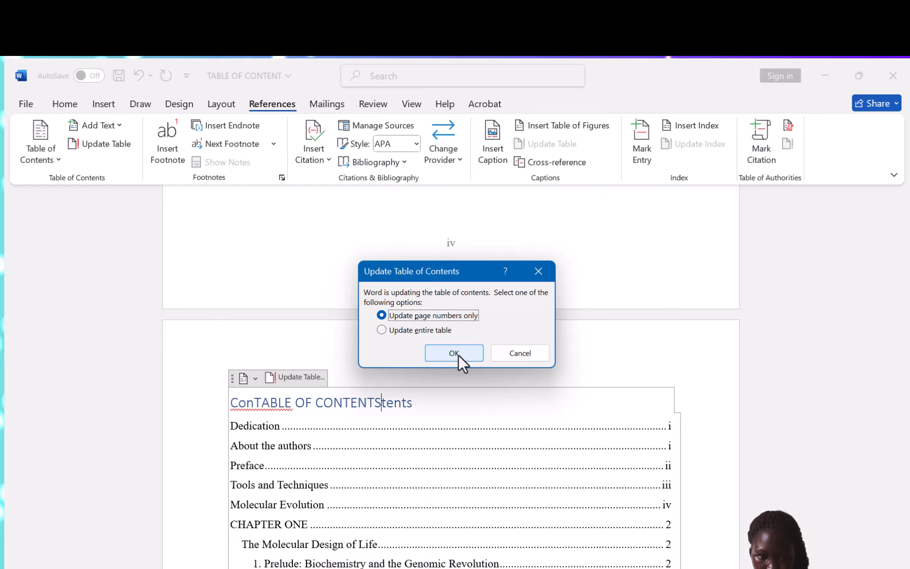
pyautogui.click(418, 330)
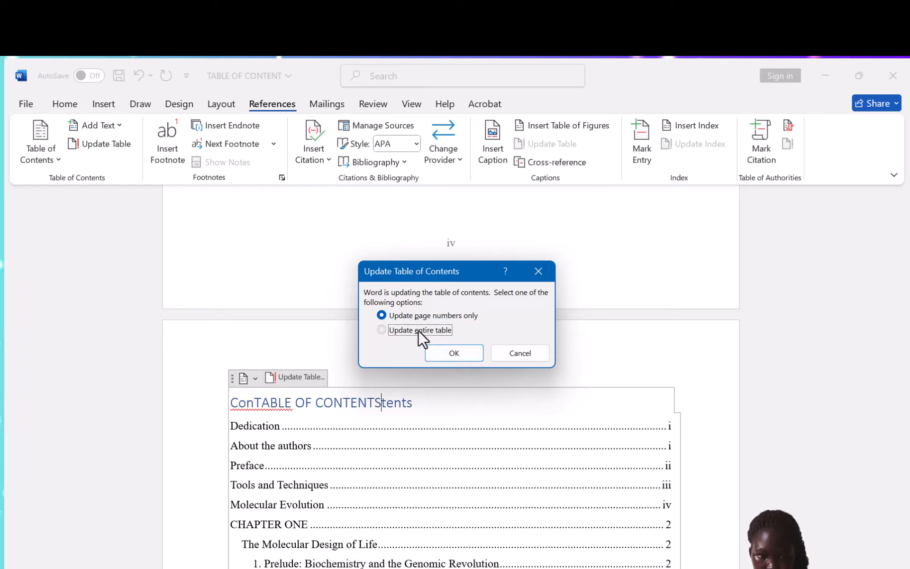
pyautogui.click(454, 353)
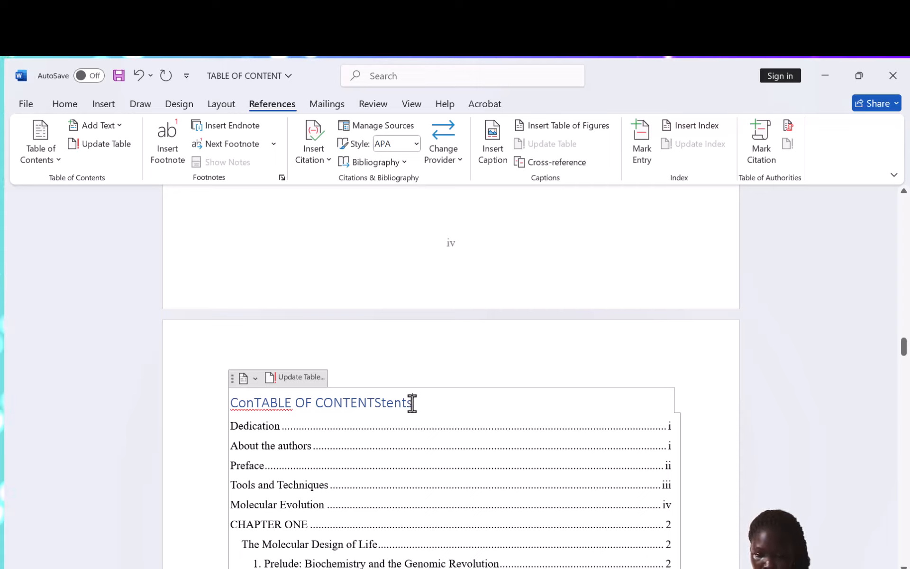
# Step: Delete the leftover letters "Con" and "tents" around the heading so that it reads only "TABLE OF CONTENTS"
pyautogui.press('BackSpace')
pyautogui.press('BackSpace')
pyautogui.press('BackSpace')
pyautogui.press('BackSpace')
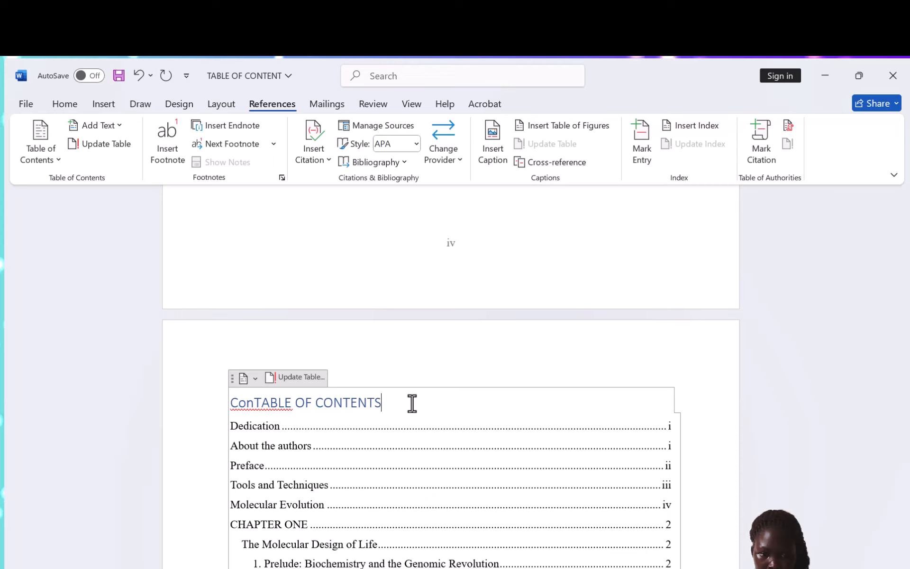
pyautogui.click(253, 404)
pyautogui.press('BackSpace')
pyautogui.press('BackSpace')
pyautogui.press('BackSpace')
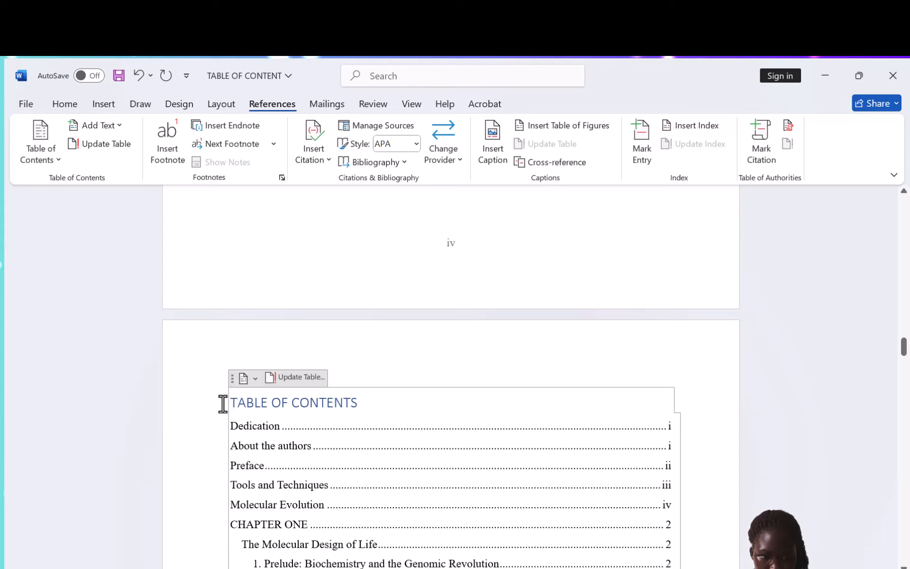
# Step: Make the "TABLE OF CONTENTS" heading bold and set its font color to black
pyautogui.moveTo(230, 402); pyautogui.dragTo(315, 402)
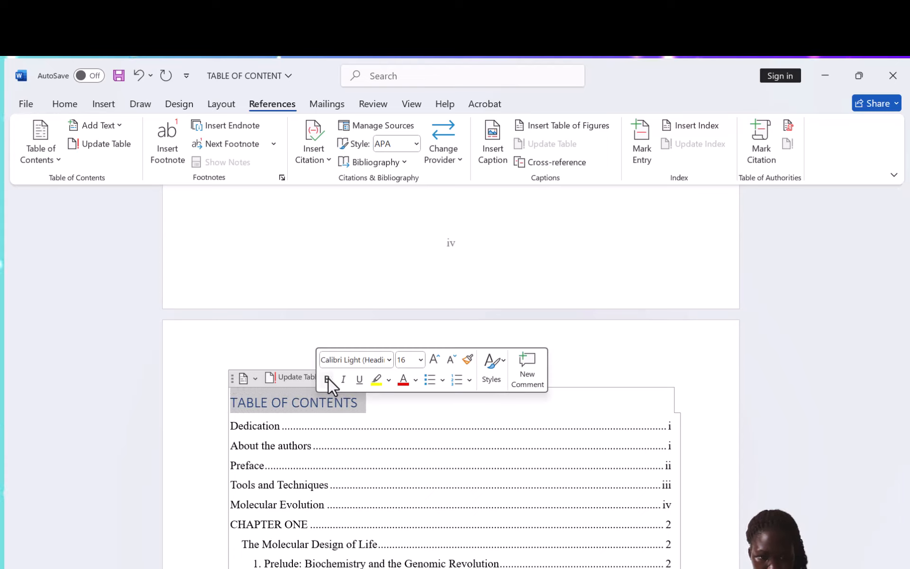
pyautogui.click(327, 379)
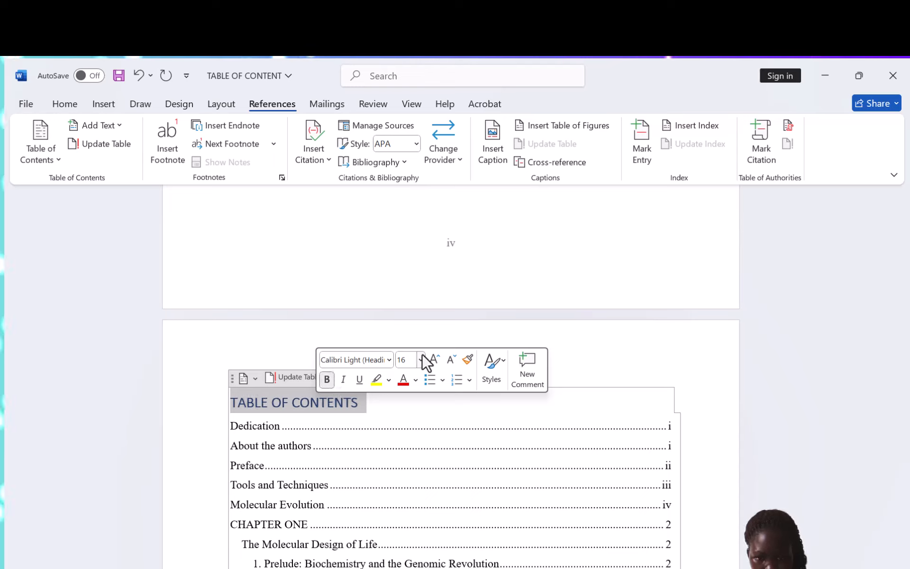
pyautogui.click(404, 383)
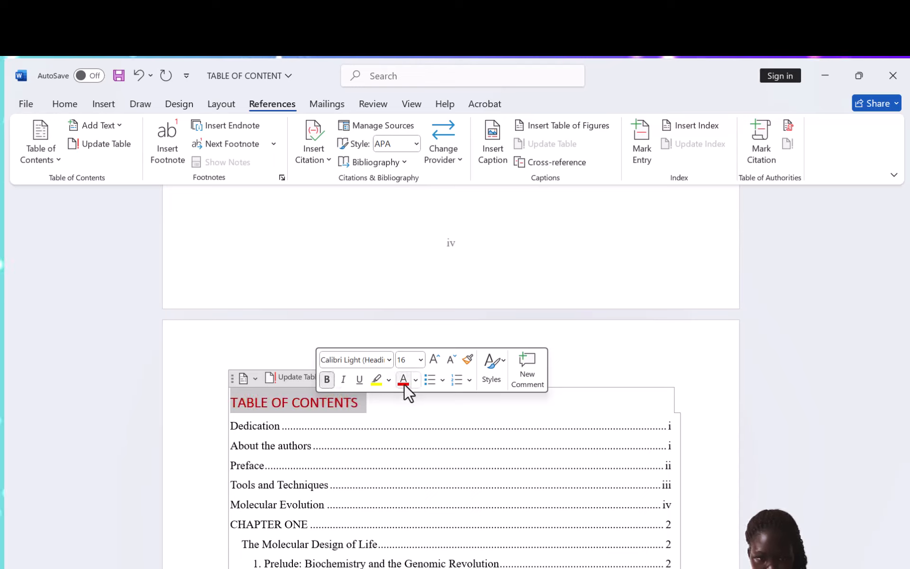
pyautogui.click(416, 380)
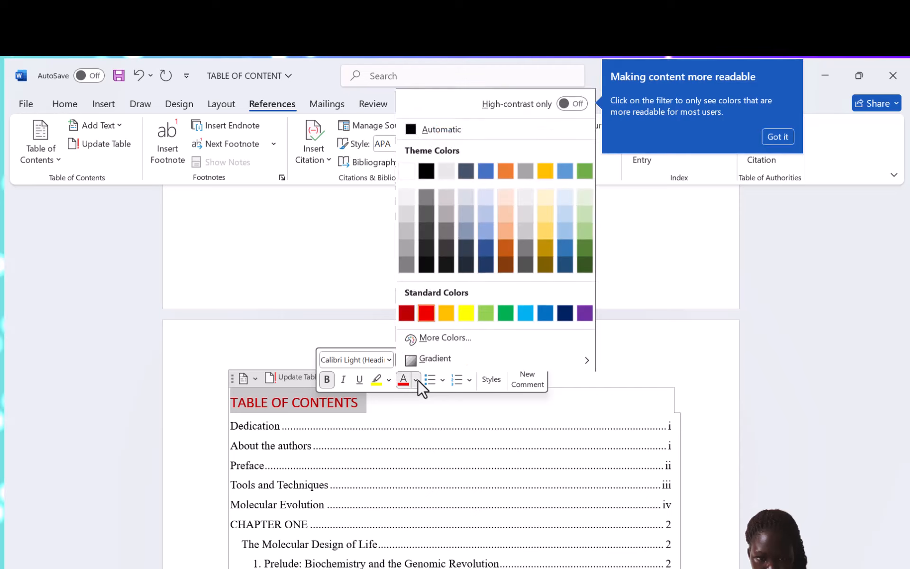
pyautogui.click(425, 267)
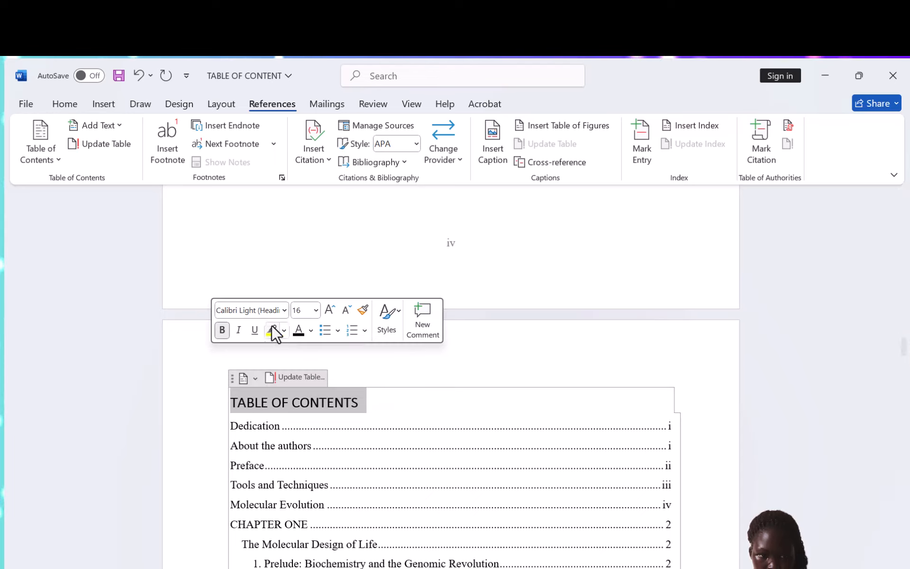
pyautogui.click(416, 394)
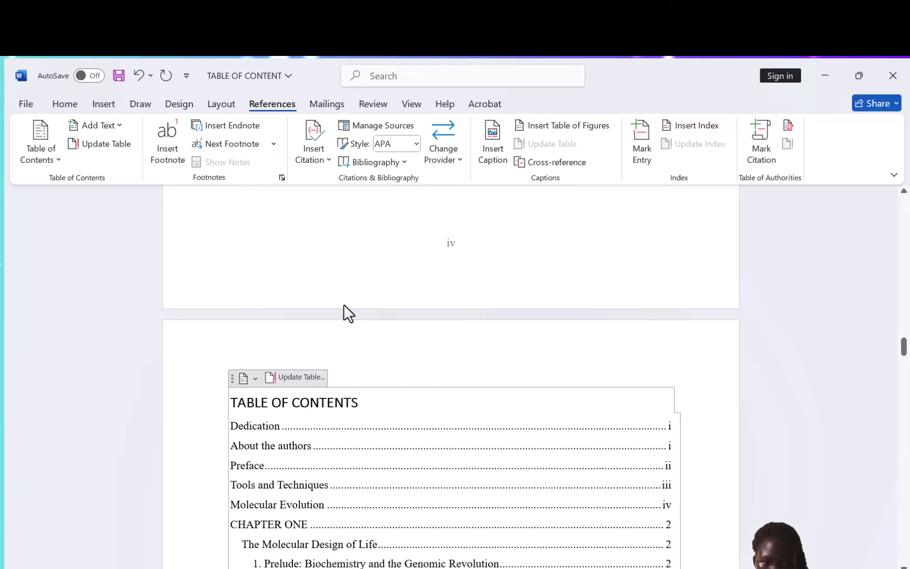
pyautogui.scroll(5, 343, 308)
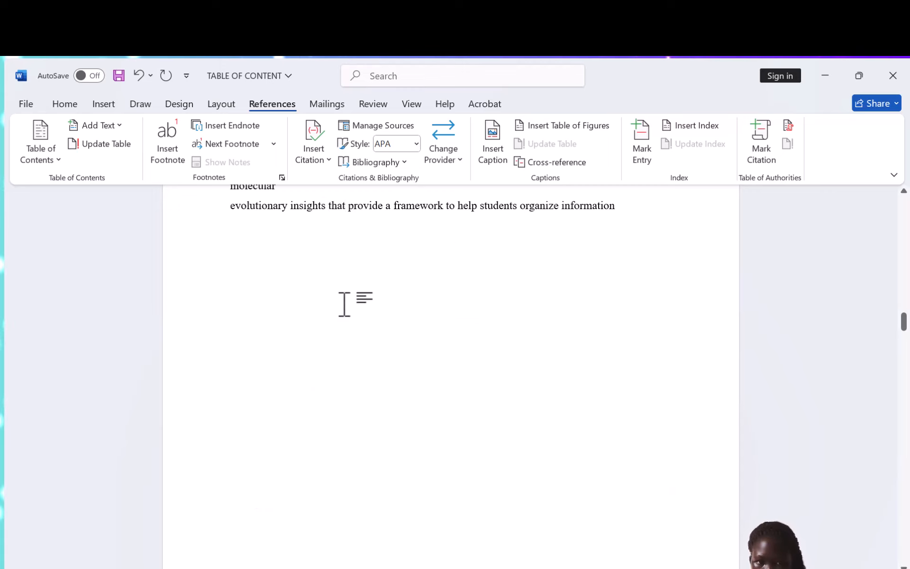
pyautogui.scroll(-5, 344, 304)
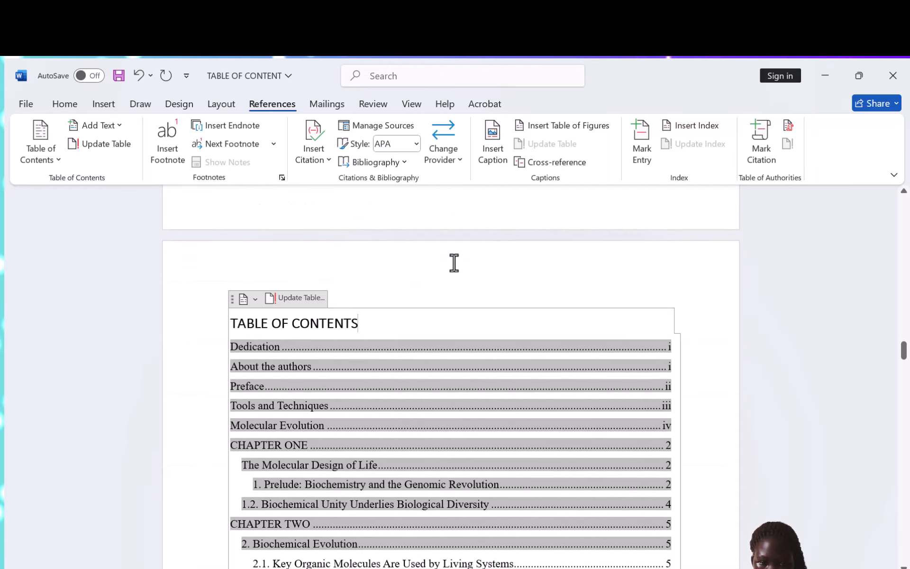
pyautogui.doubleClick(454, 263)
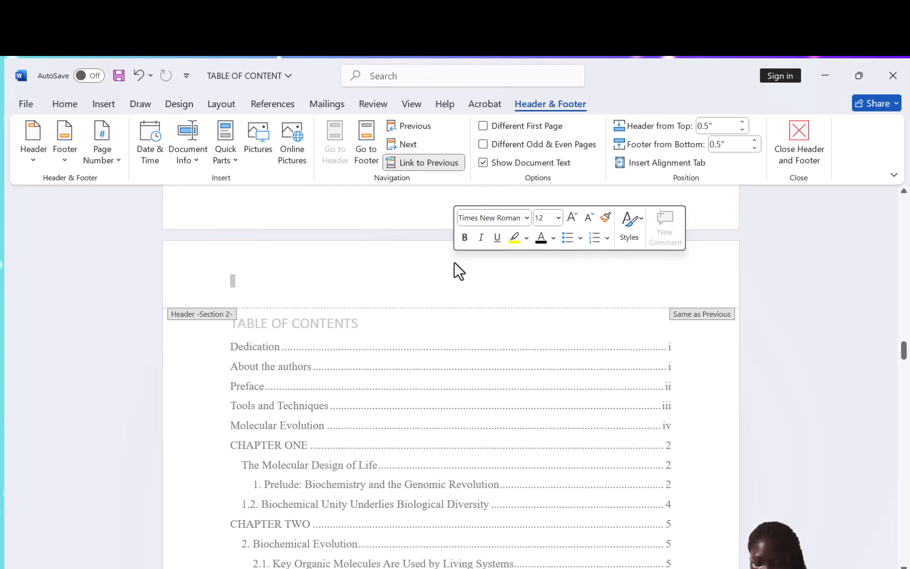
pyautogui.click(141, 81)
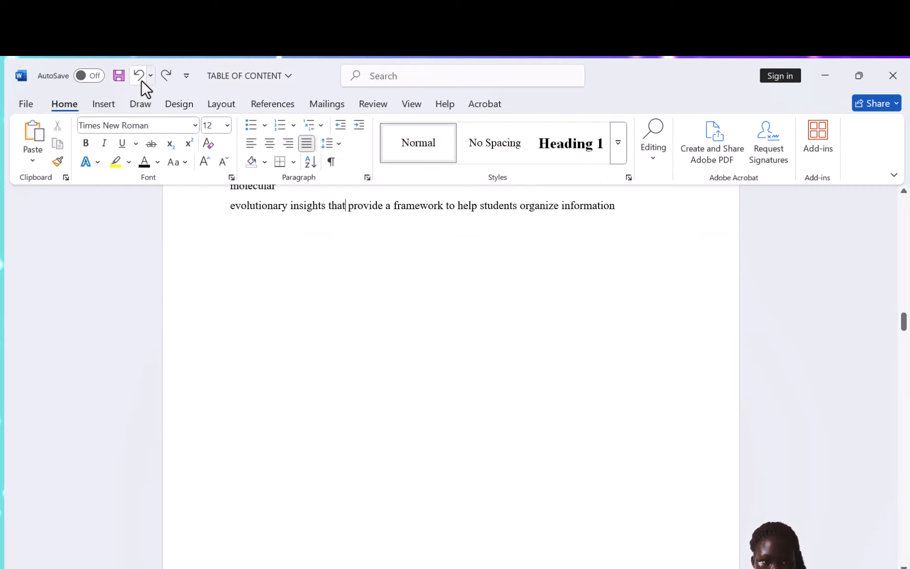
pyautogui.click(163, 78)
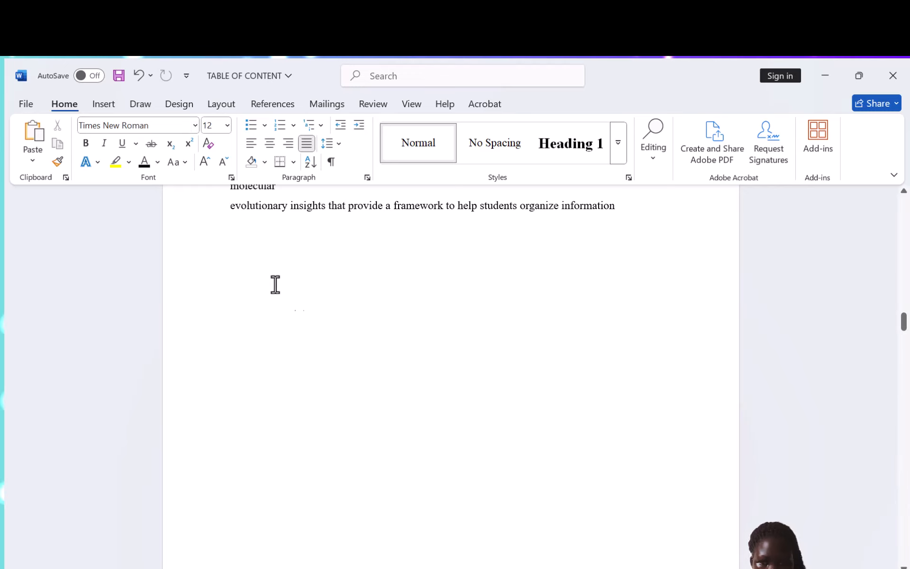
# Step: Review the updated table of contents and the Chapter One pages that follow it, and look at the recent documents list
pyautogui.scroll(-10, 391, 439)
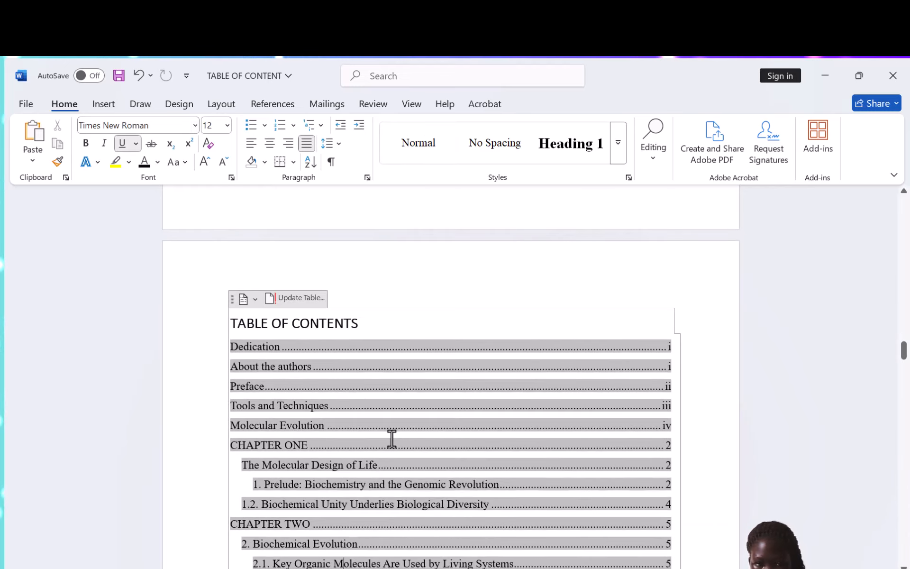
pyautogui.scroll(-4, 391, 439)
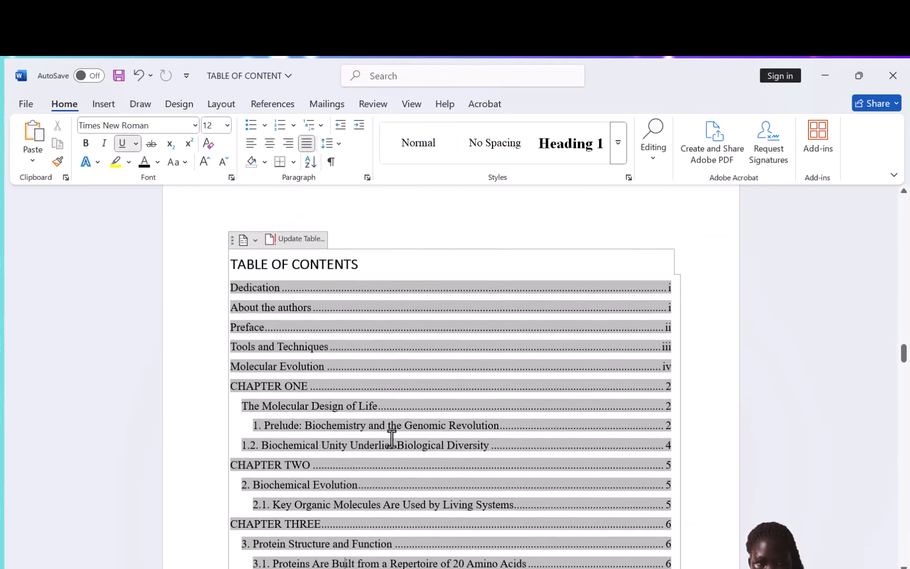
pyautogui.scroll(-1, 392, 439)
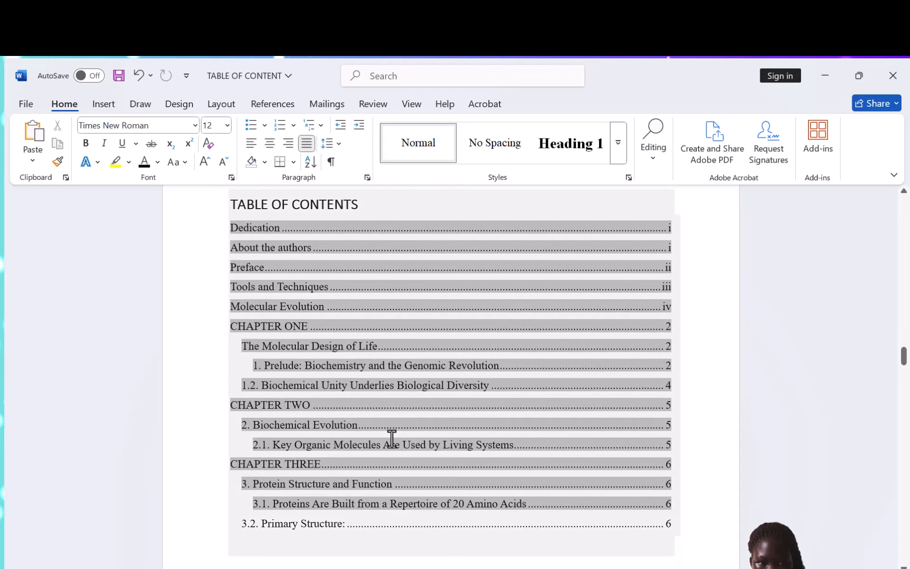
pyautogui.scroll(-15, 451, 380)
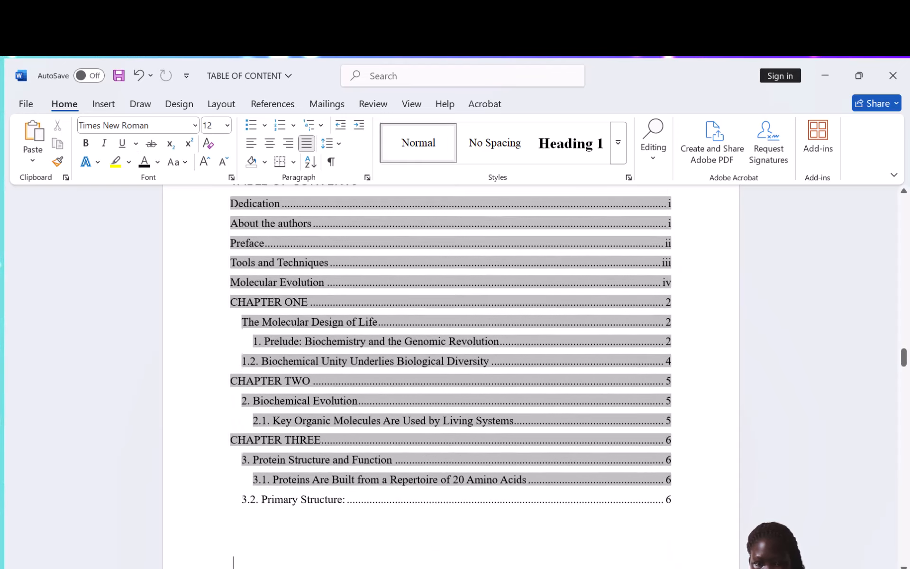
pyautogui.scroll(-12, 451, 380)
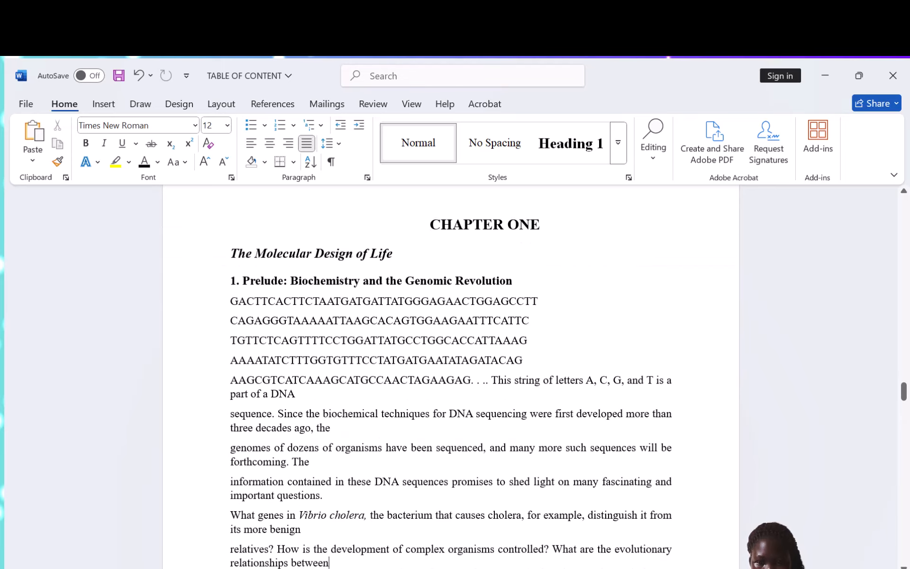
pyautogui.scroll(-15, 451, 379)
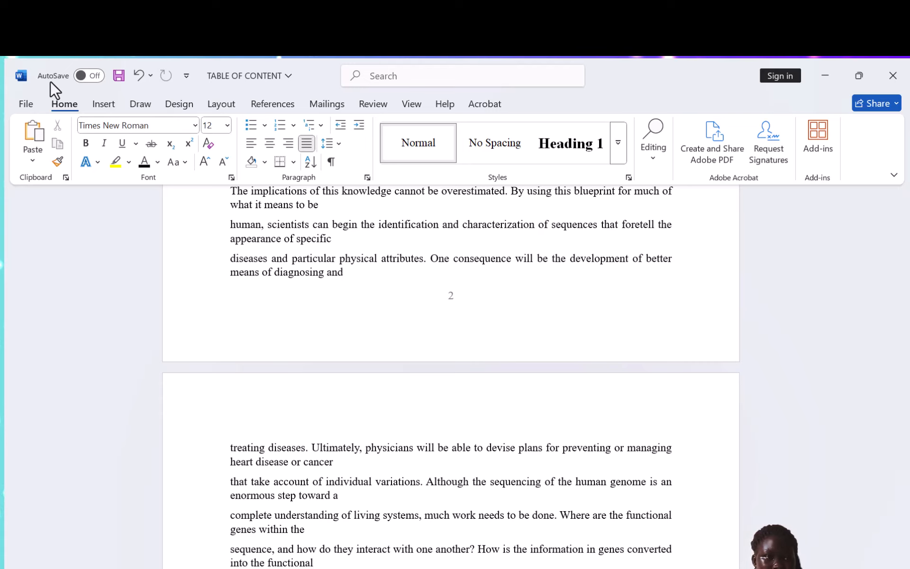
pyautogui.click(30, 104)
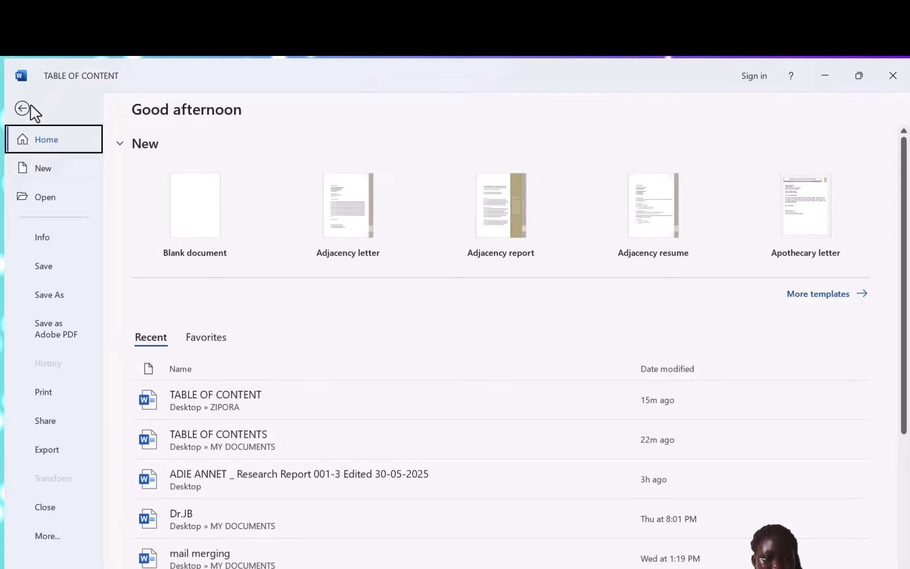
pyautogui.click(209, 411)
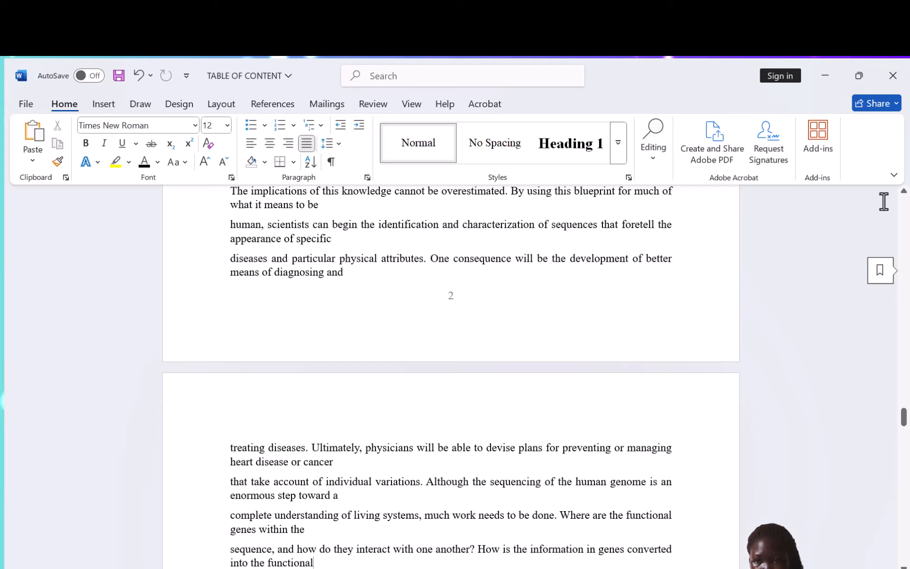
pyautogui.scroll(5, 904, 201)
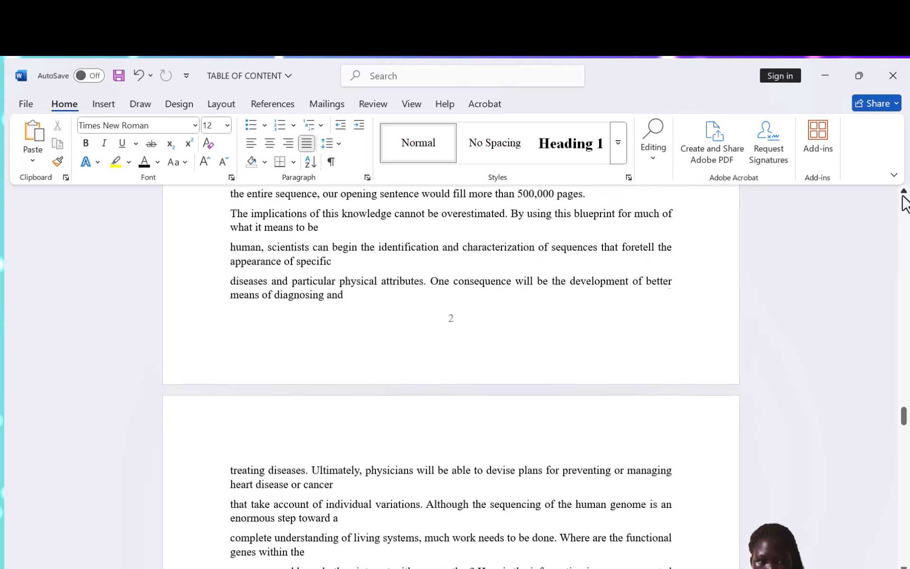
pyautogui.scroll(10, 903, 202)
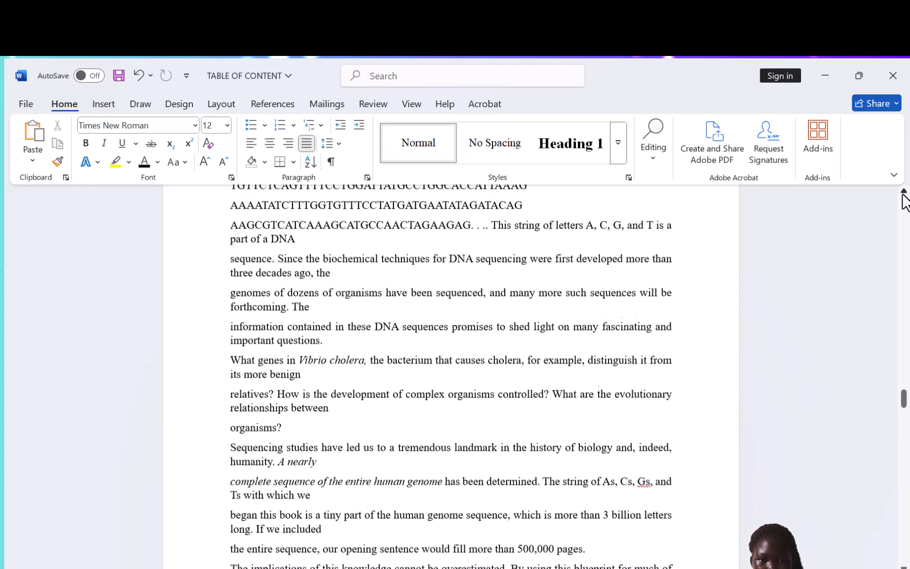
pyautogui.scroll(10, 903, 202)
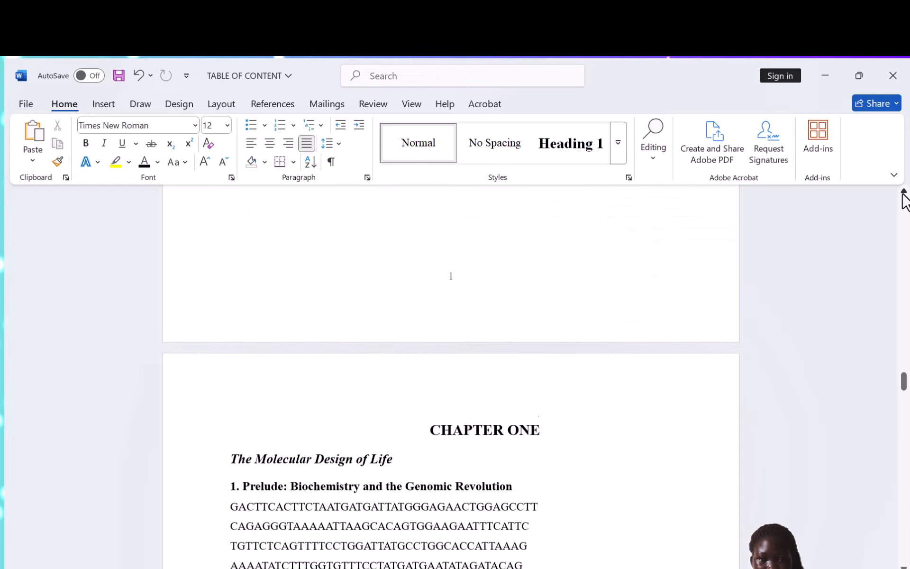
pyautogui.scroll(10, 904, 200)
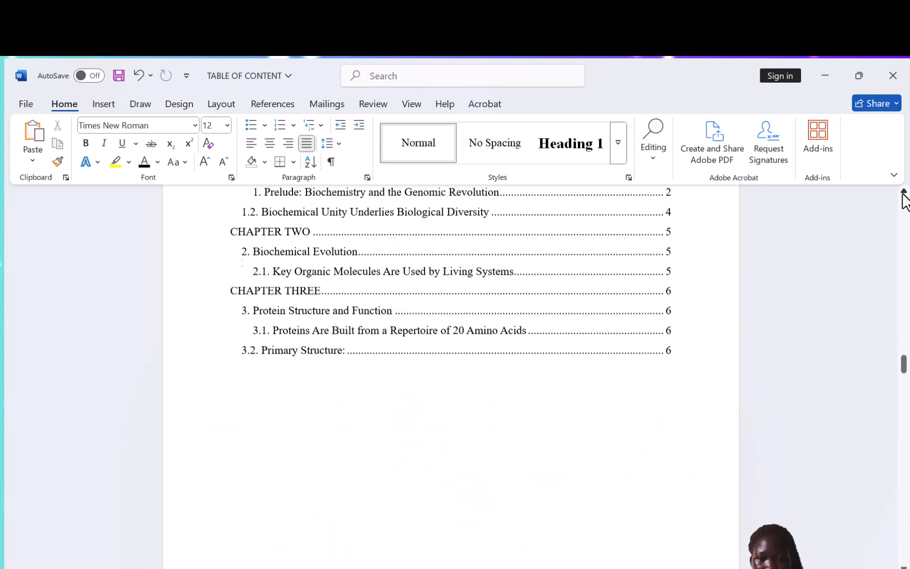
pyautogui.scroll(5, 904, 200)
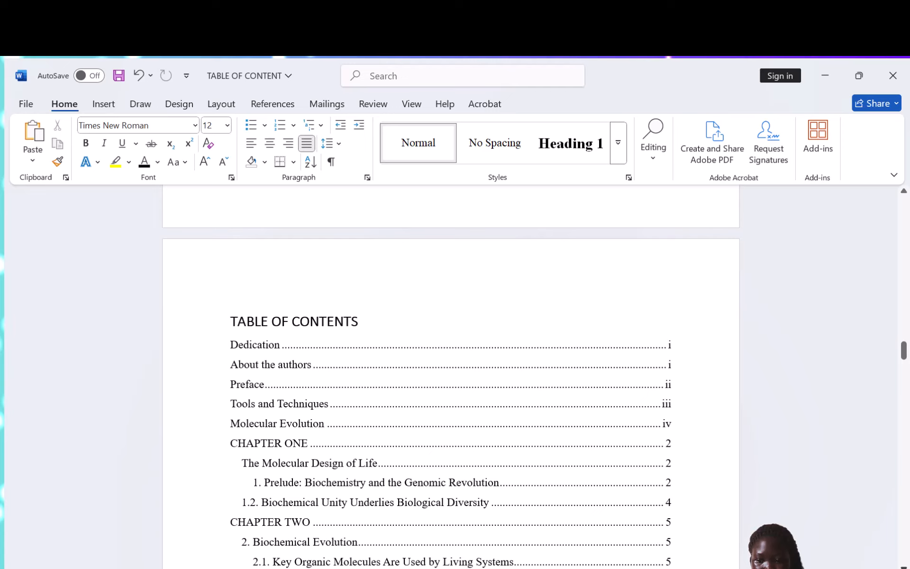
pyautogui.scroll(-15, 451, 379)
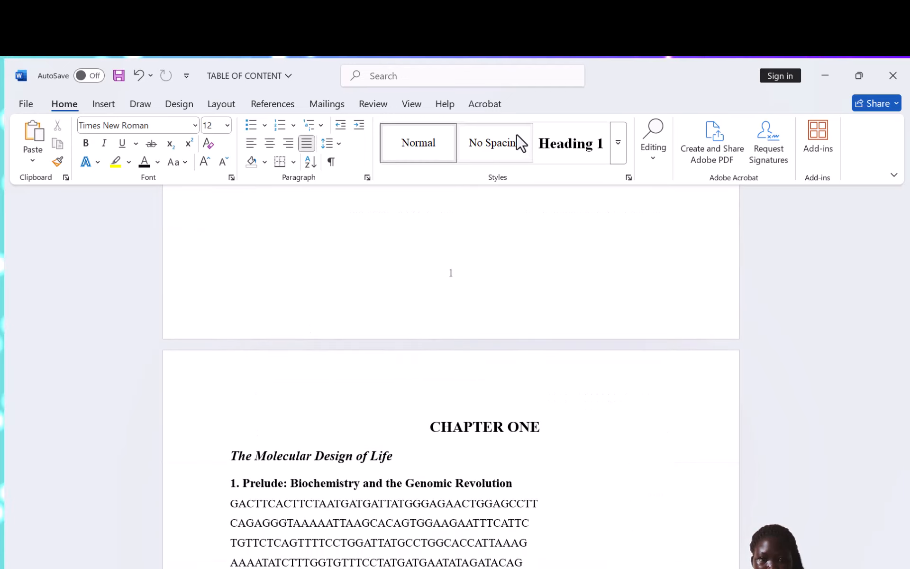
# Step: Apply the Heading 1 style to the AAAATATC line of the DNA sequence and to the blank line on page 1
pyautogui.click(596, 149)
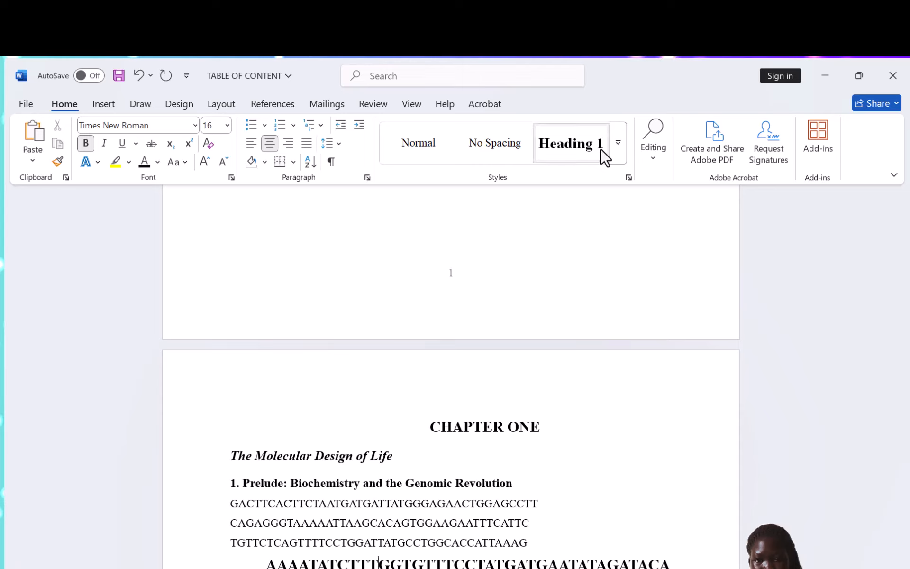
pyautogui.rightClick(605, 191)
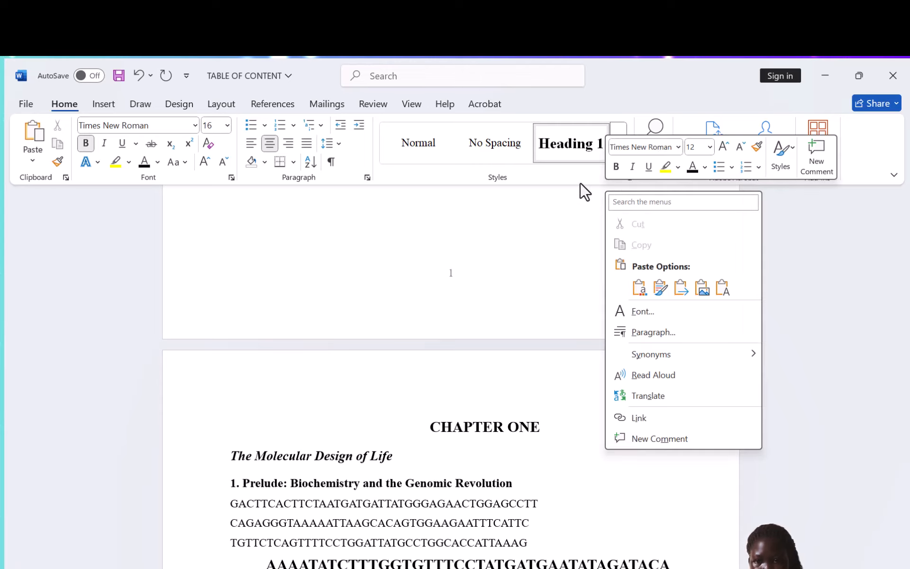
pyautogui.click(585, 149)
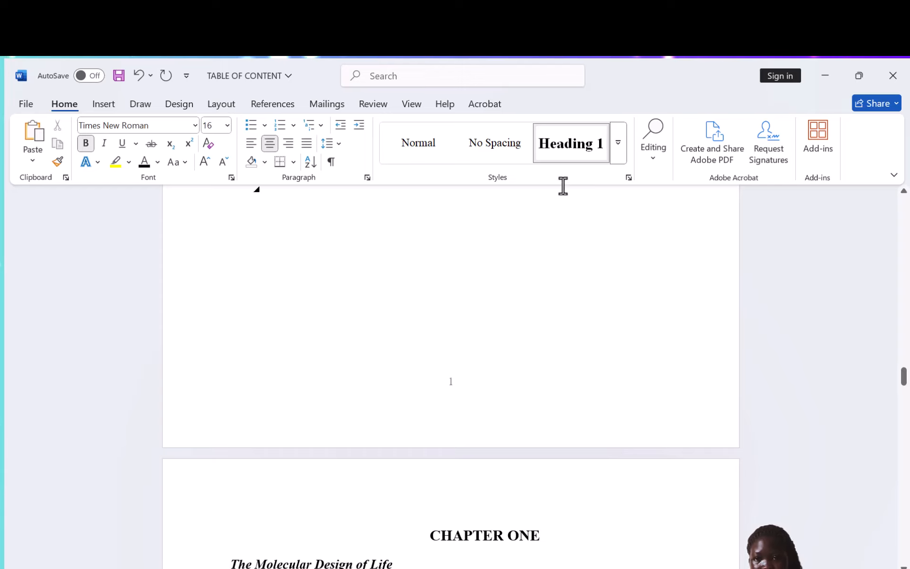
# Step: Examine the full set of available styles, including Heading 1 through Heading 6, and close the styles list
pyautogui.click(628, 177)
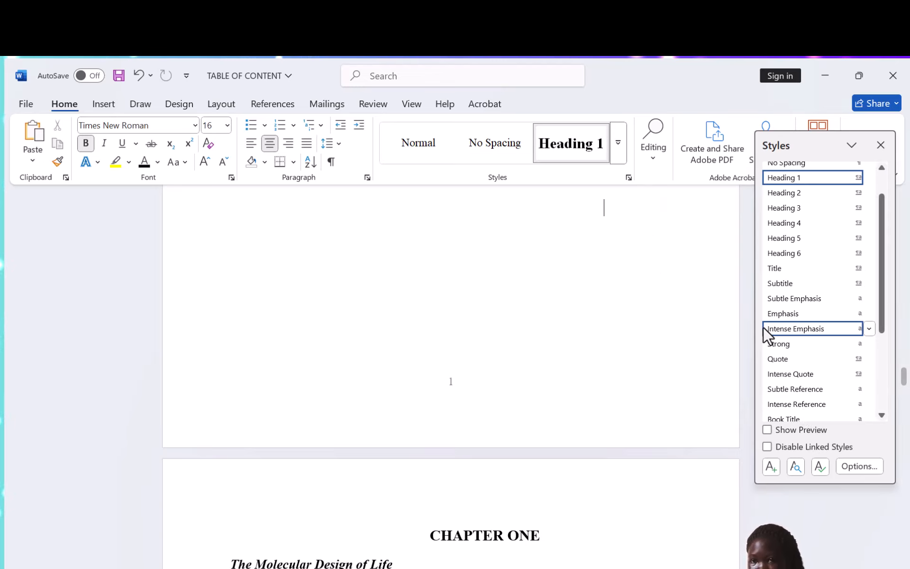
pyautogui.click(619, 153)
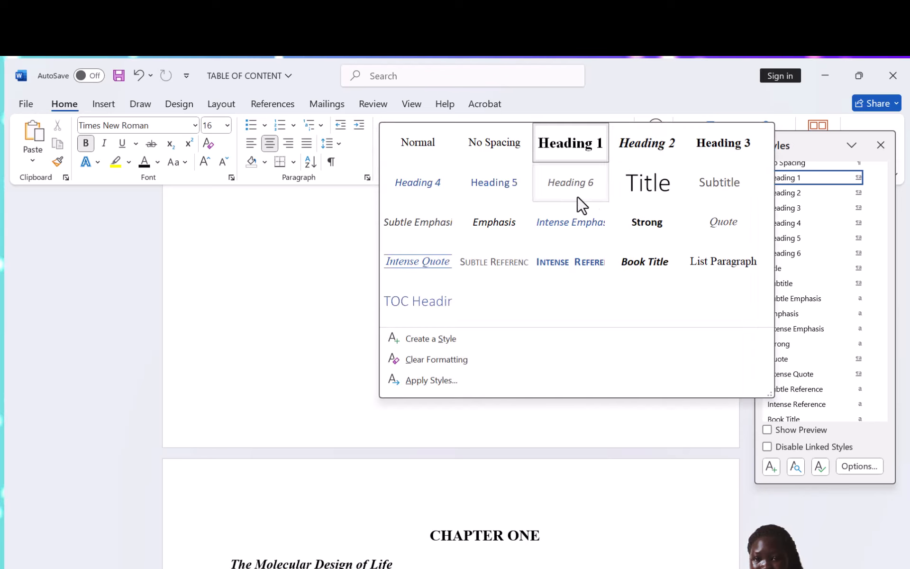
pyautogui.click(294, 318)
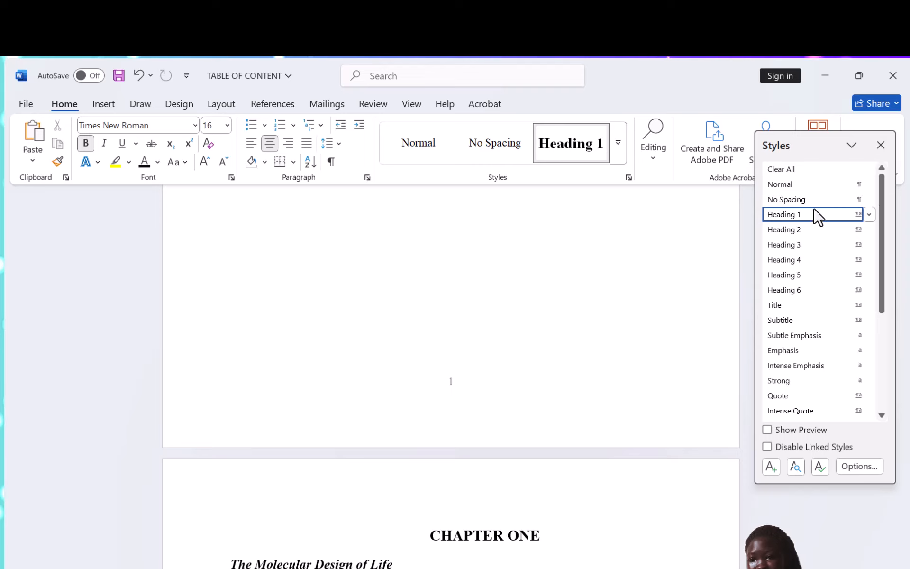
pyautogui.moveTo(815, 262)
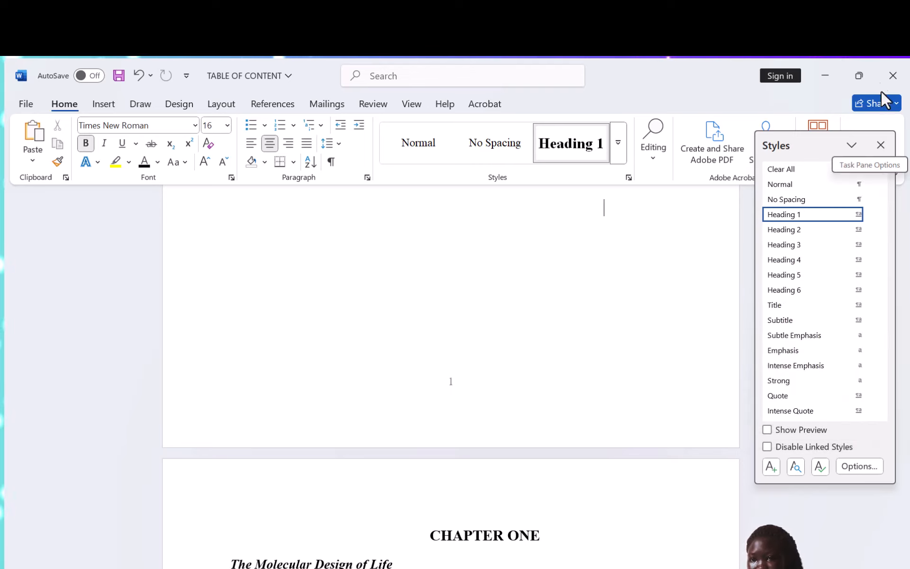
pyautogui.click(877, 141)
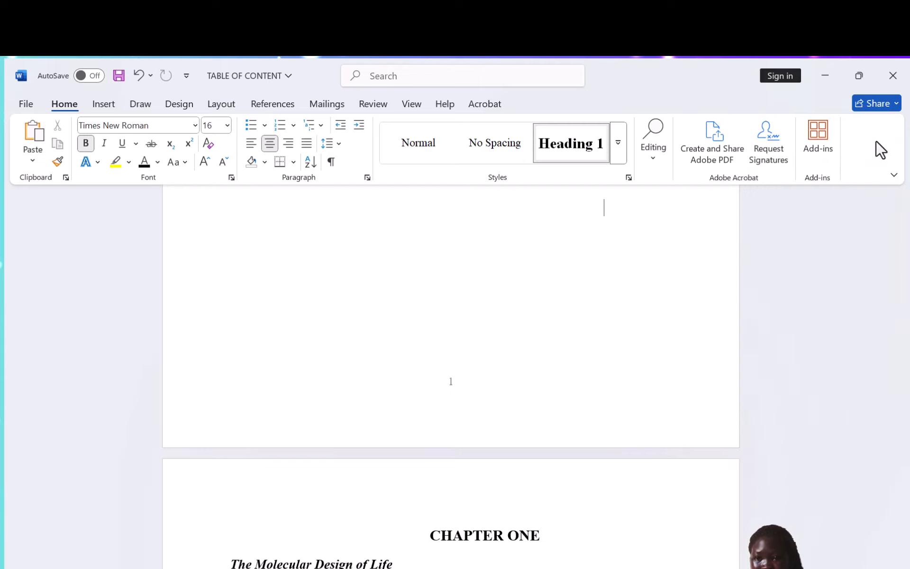